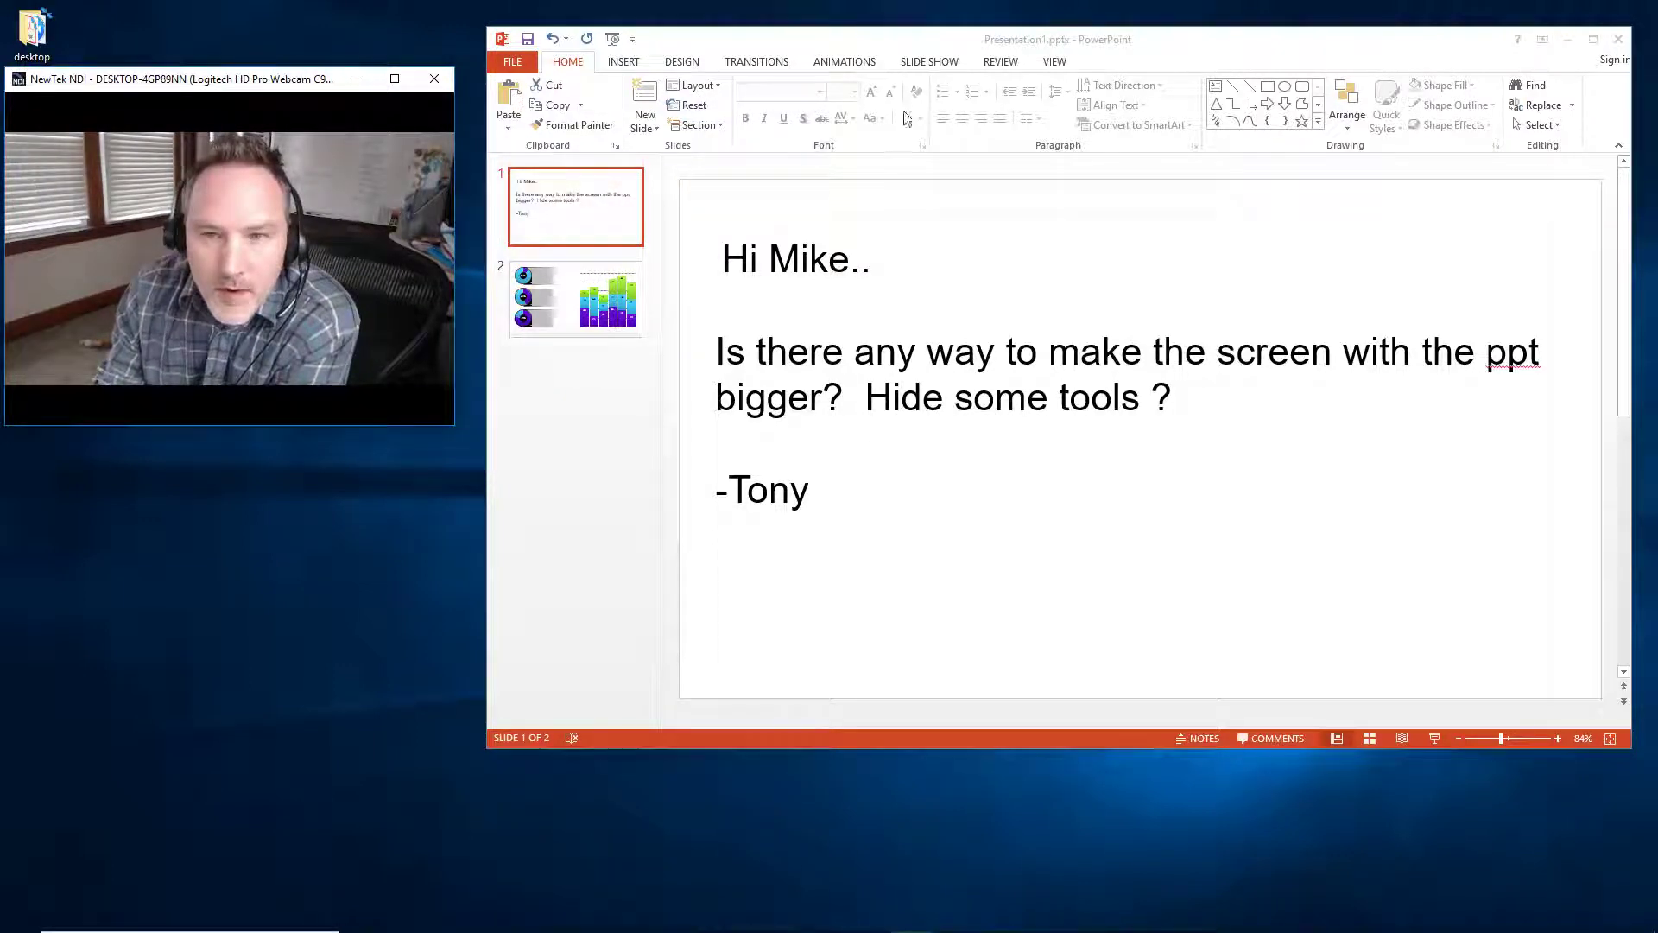
- Switch NDI Monitor's source to DESKTOP-4GP89NN > NVIDIA Quadro K4200 2
left_click_drag(924, 44, 911, 52)
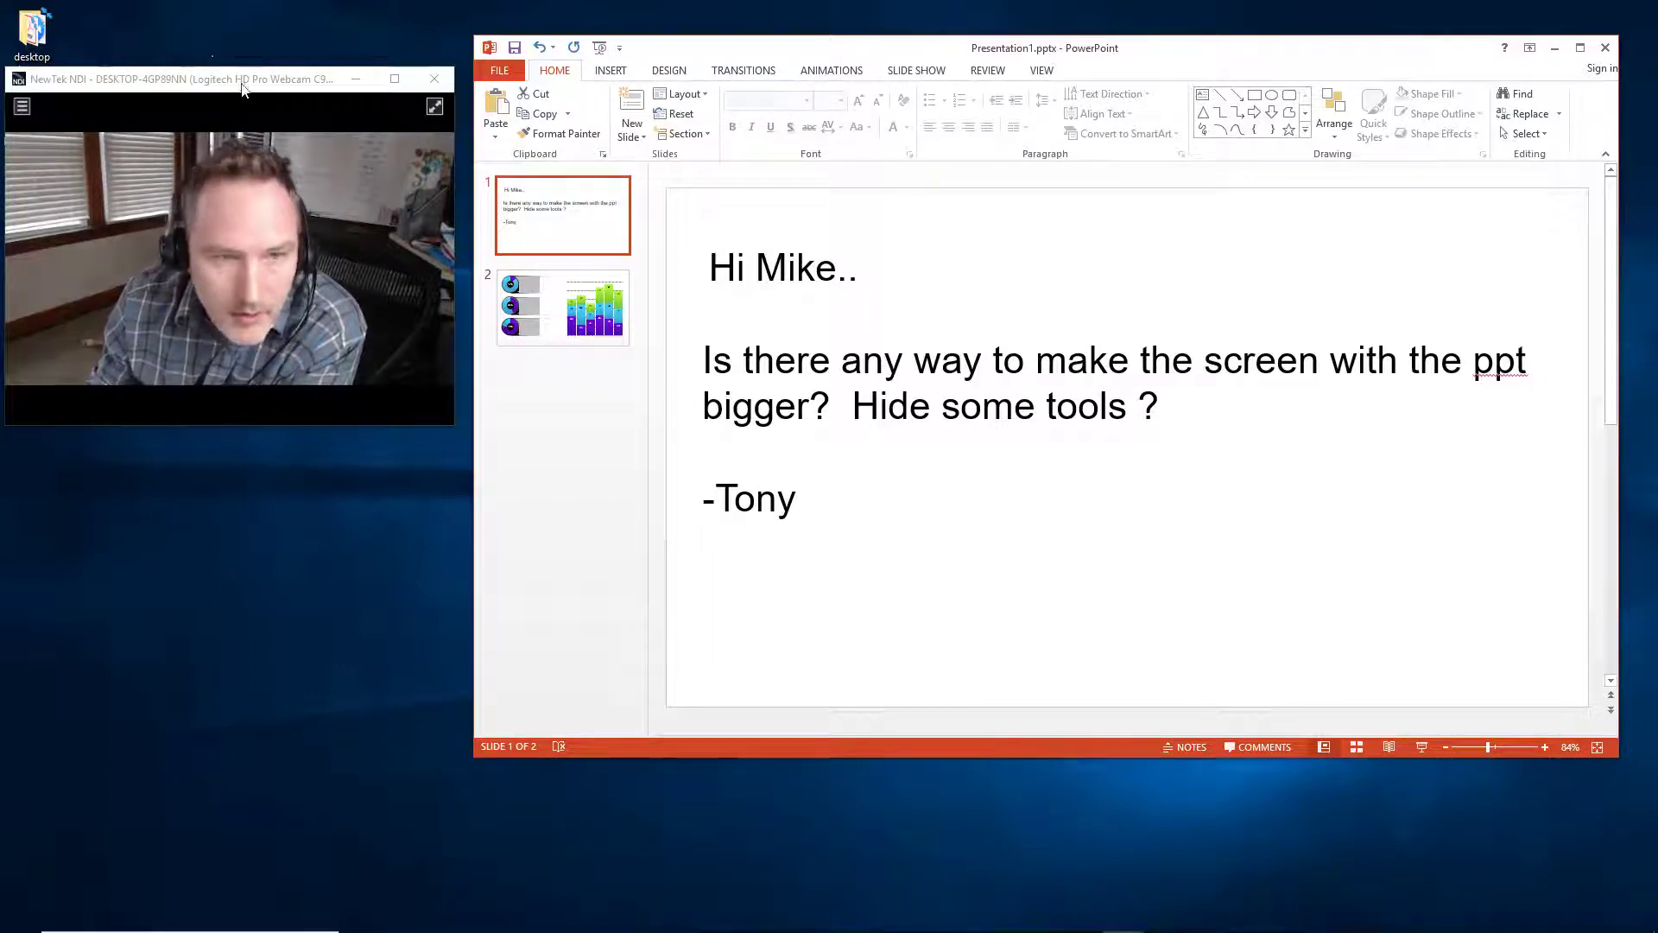
mouse_move(249, 83)
left_mouse_down()
mouse_move(248, 69)
mouse_move(256, 81)
left_mouse_up()
mouse_move(263, 253)
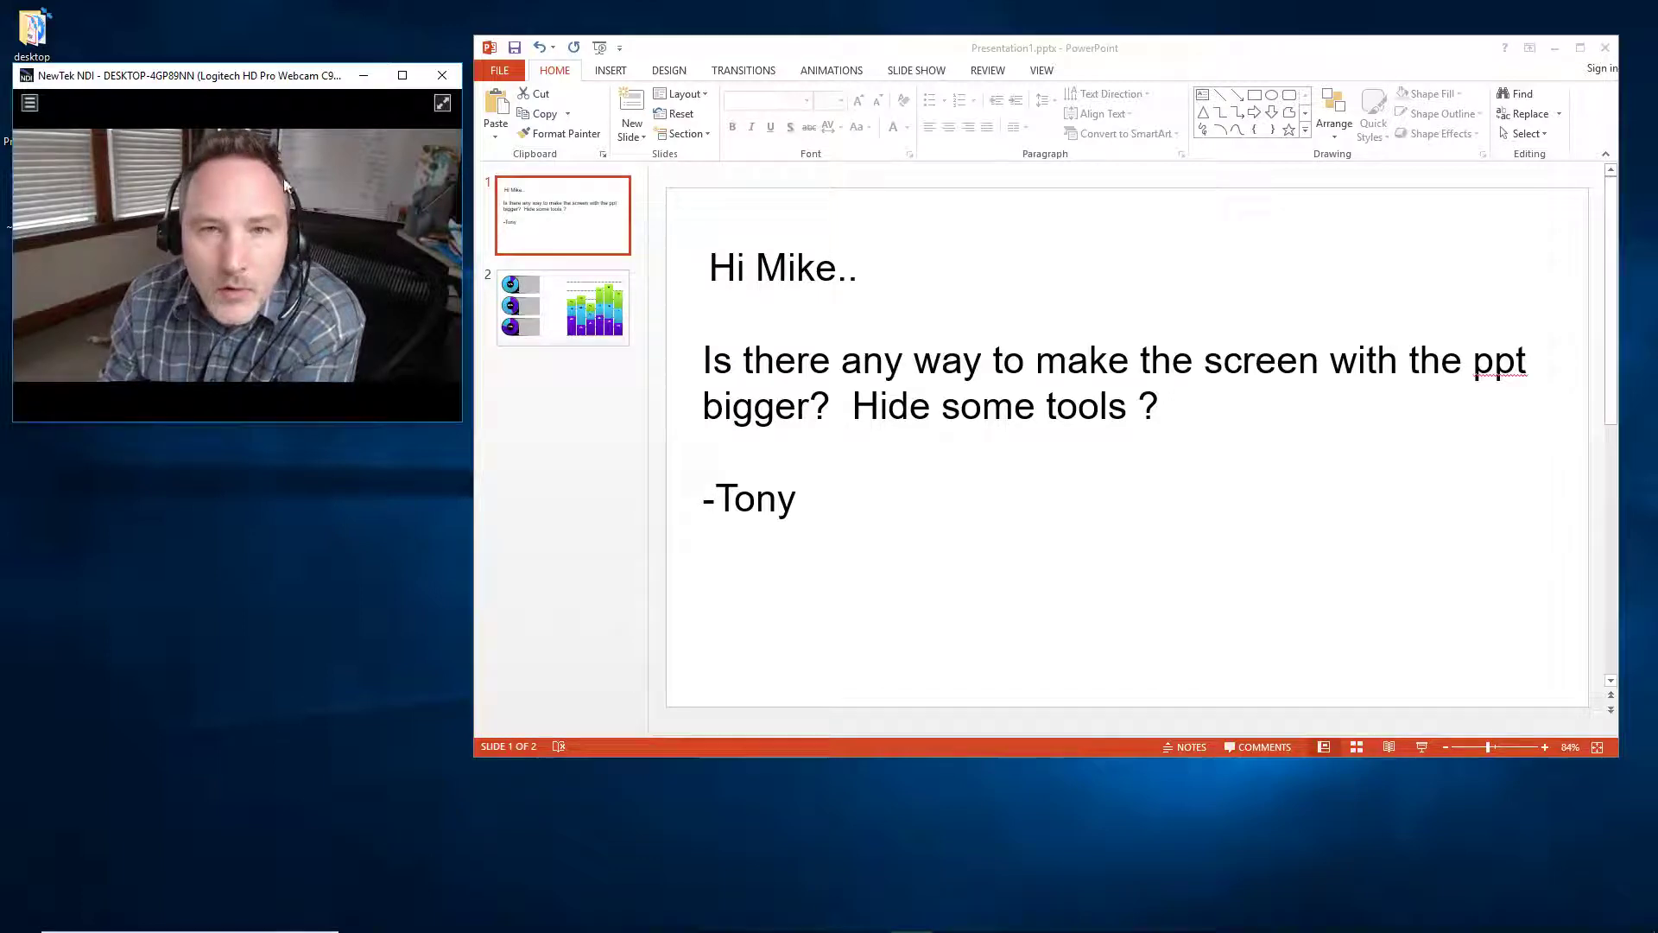
left_click(29, 104)
mouse_move(83, 122)
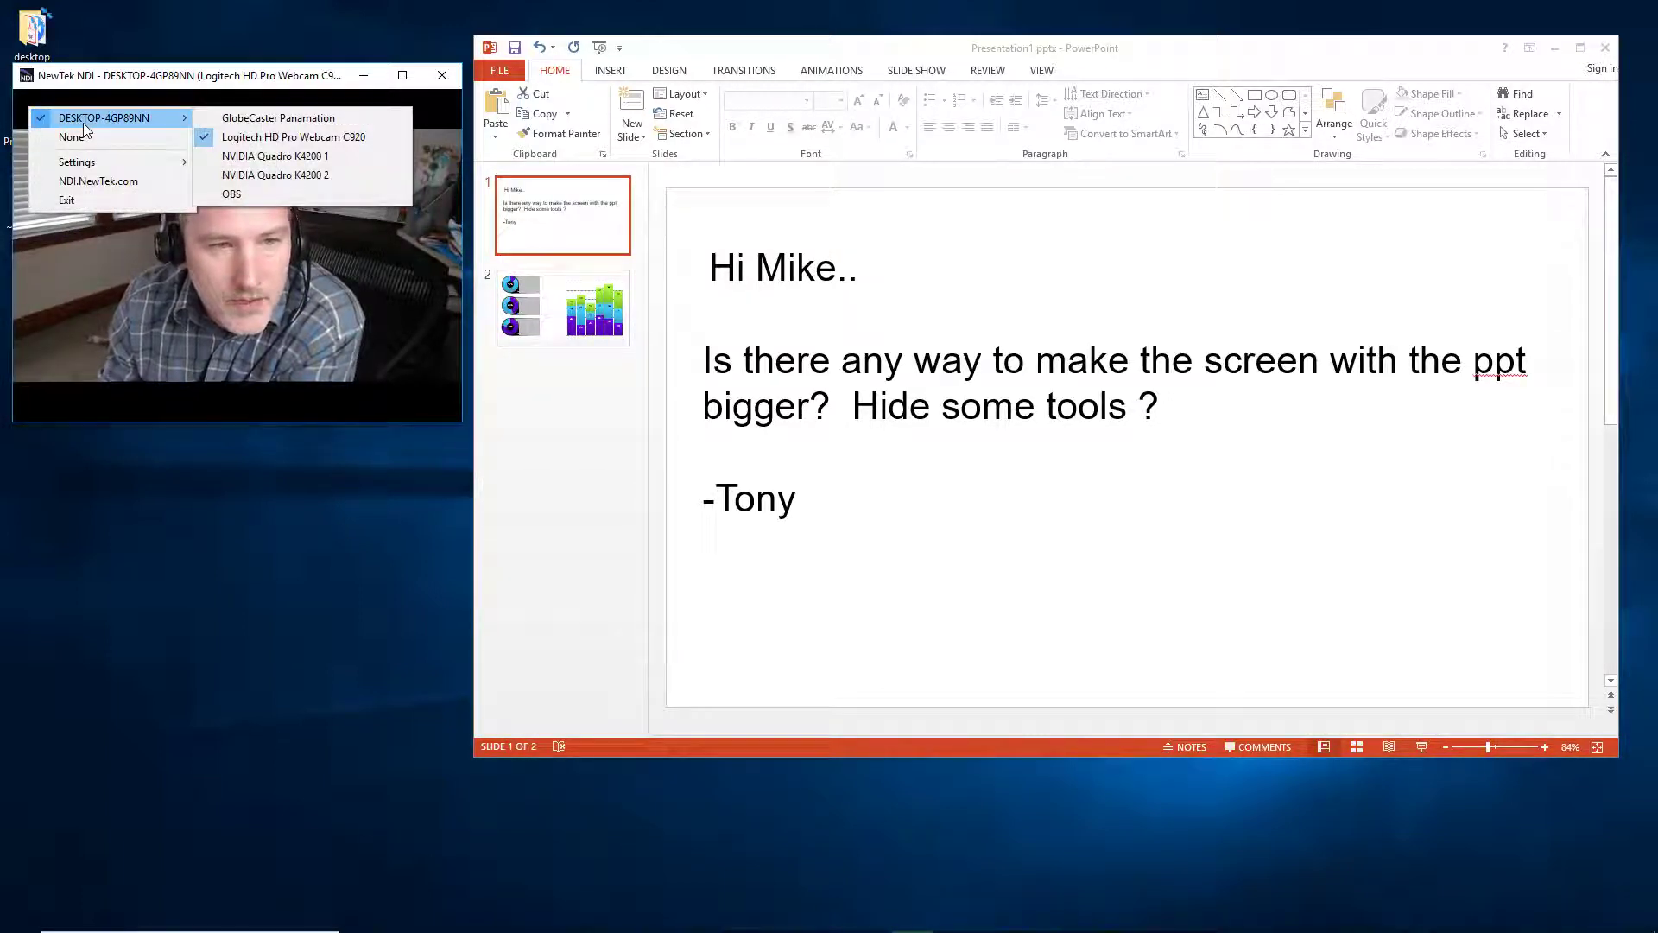
left_click(282, 175)
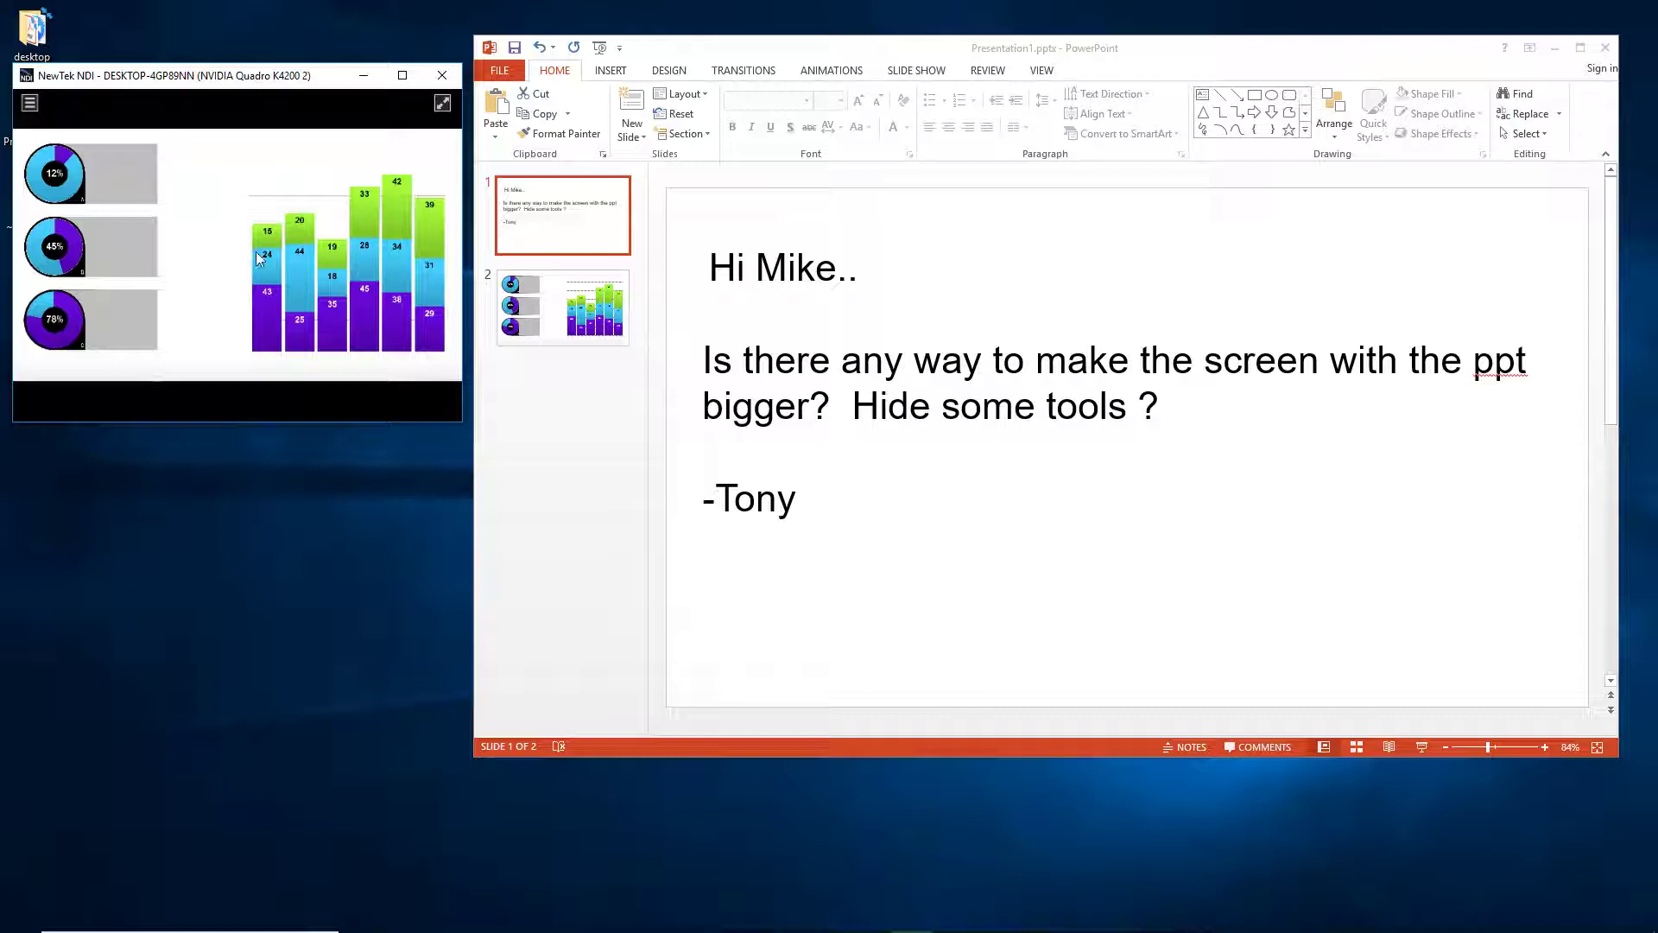
- Overlay the view with DESKTOP-4GP89NN's GlobeCaster Panamation feed via Settings > Overlay
left_click(30, 103)
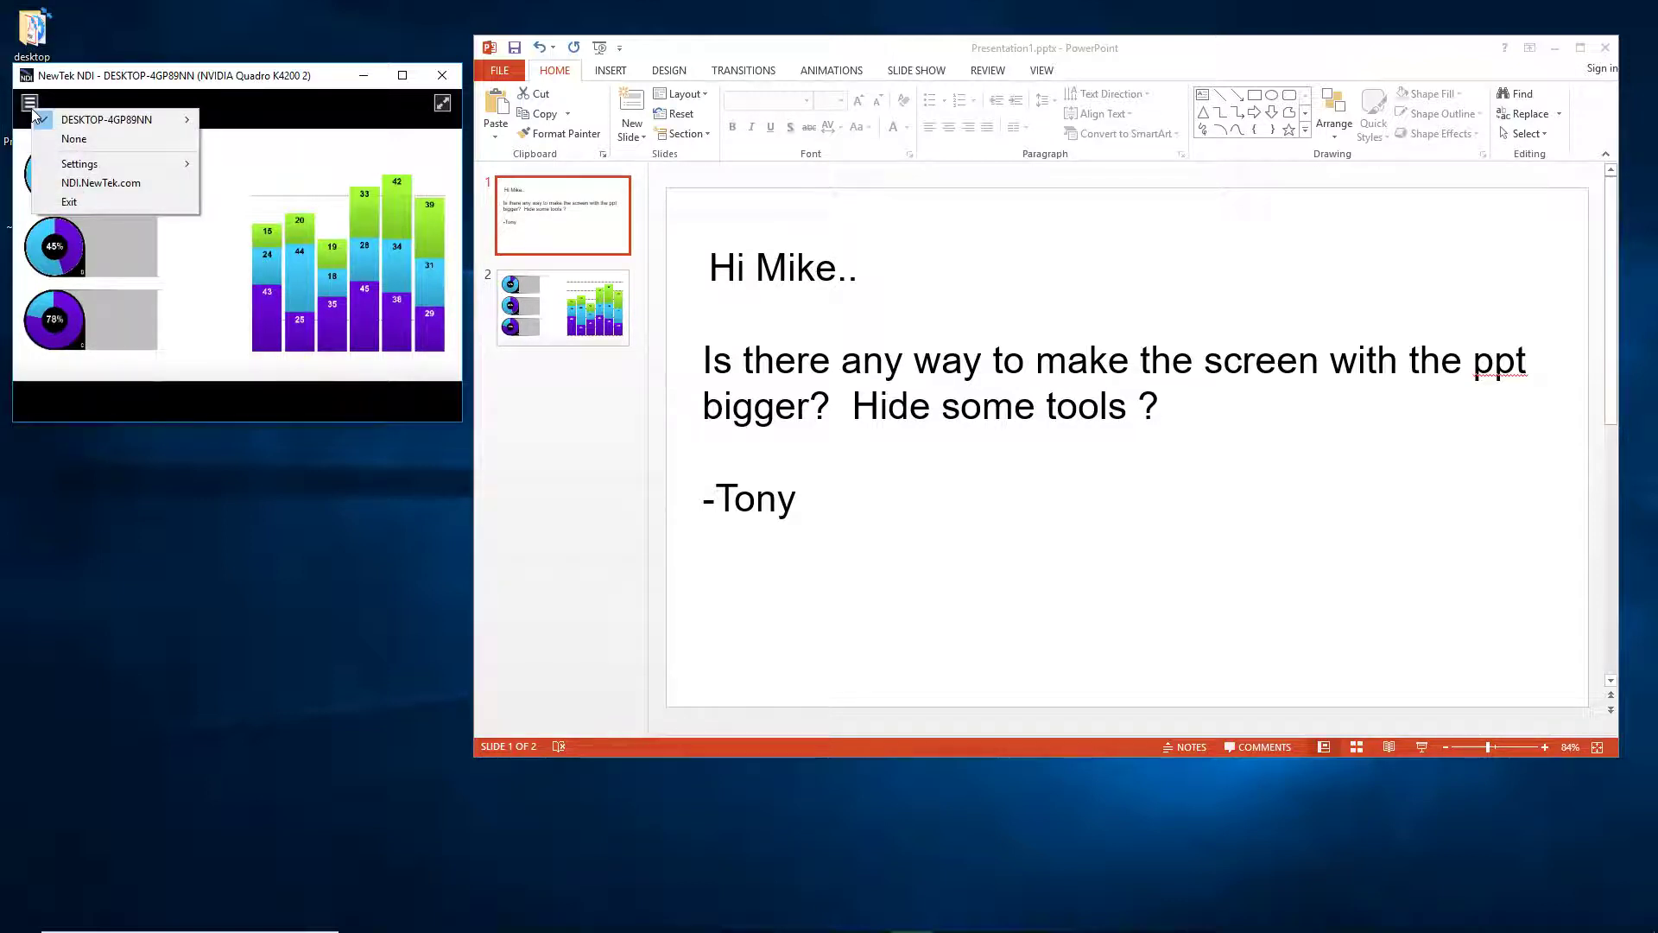
mouse_move(82, 171)
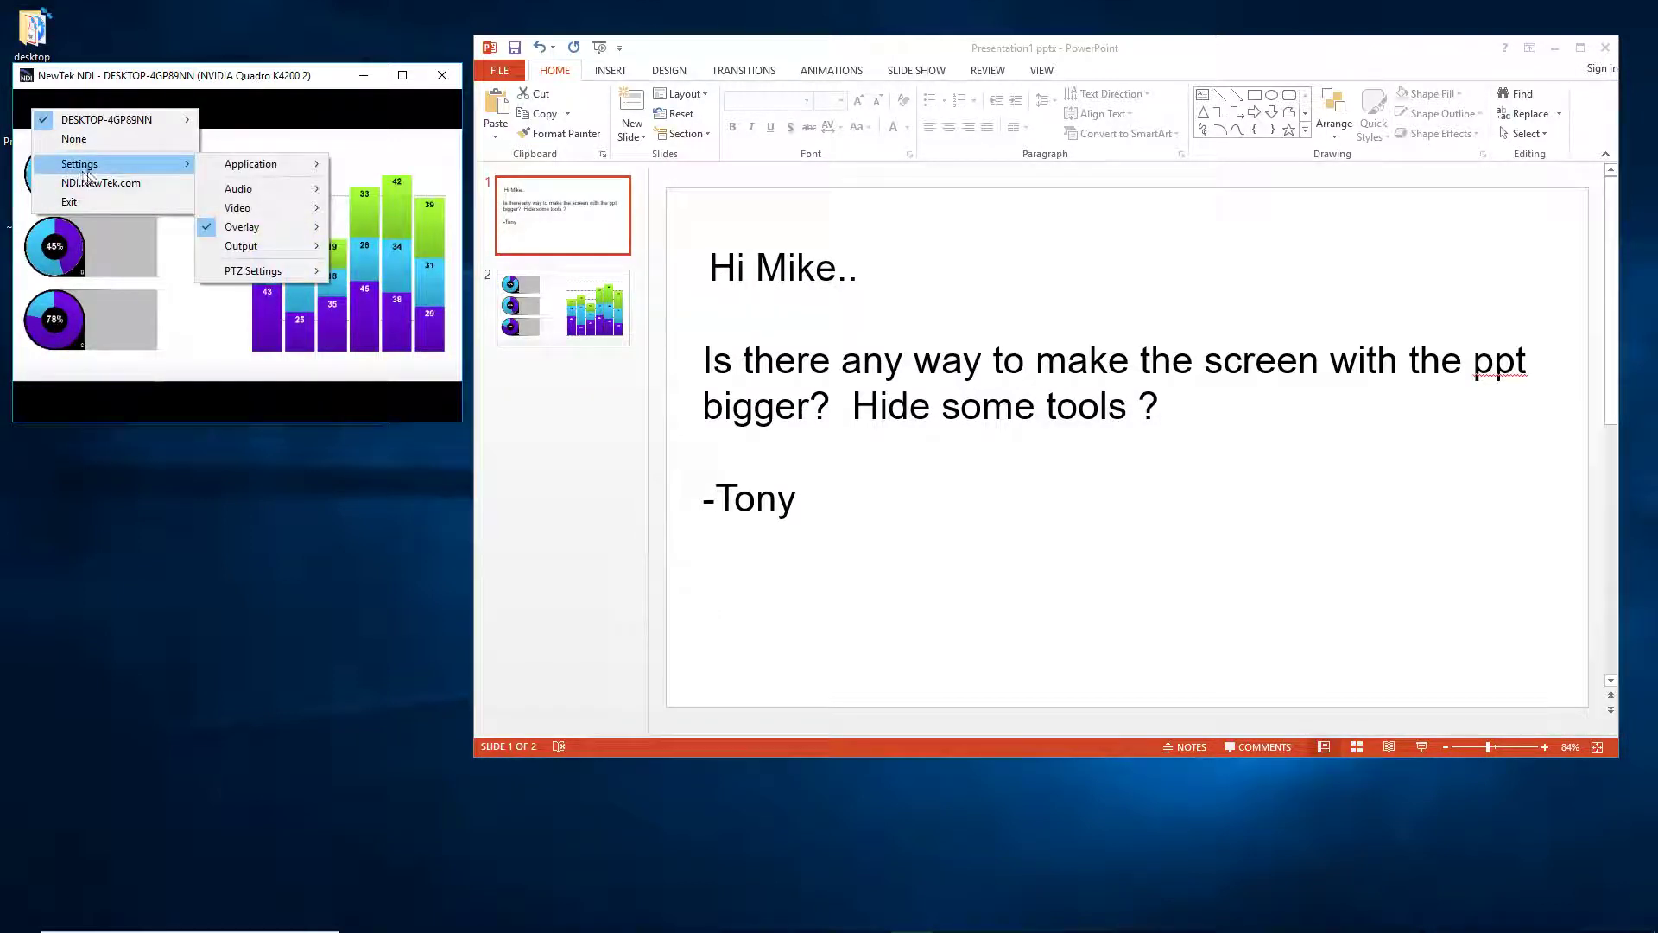
mouse_move(251, 227)
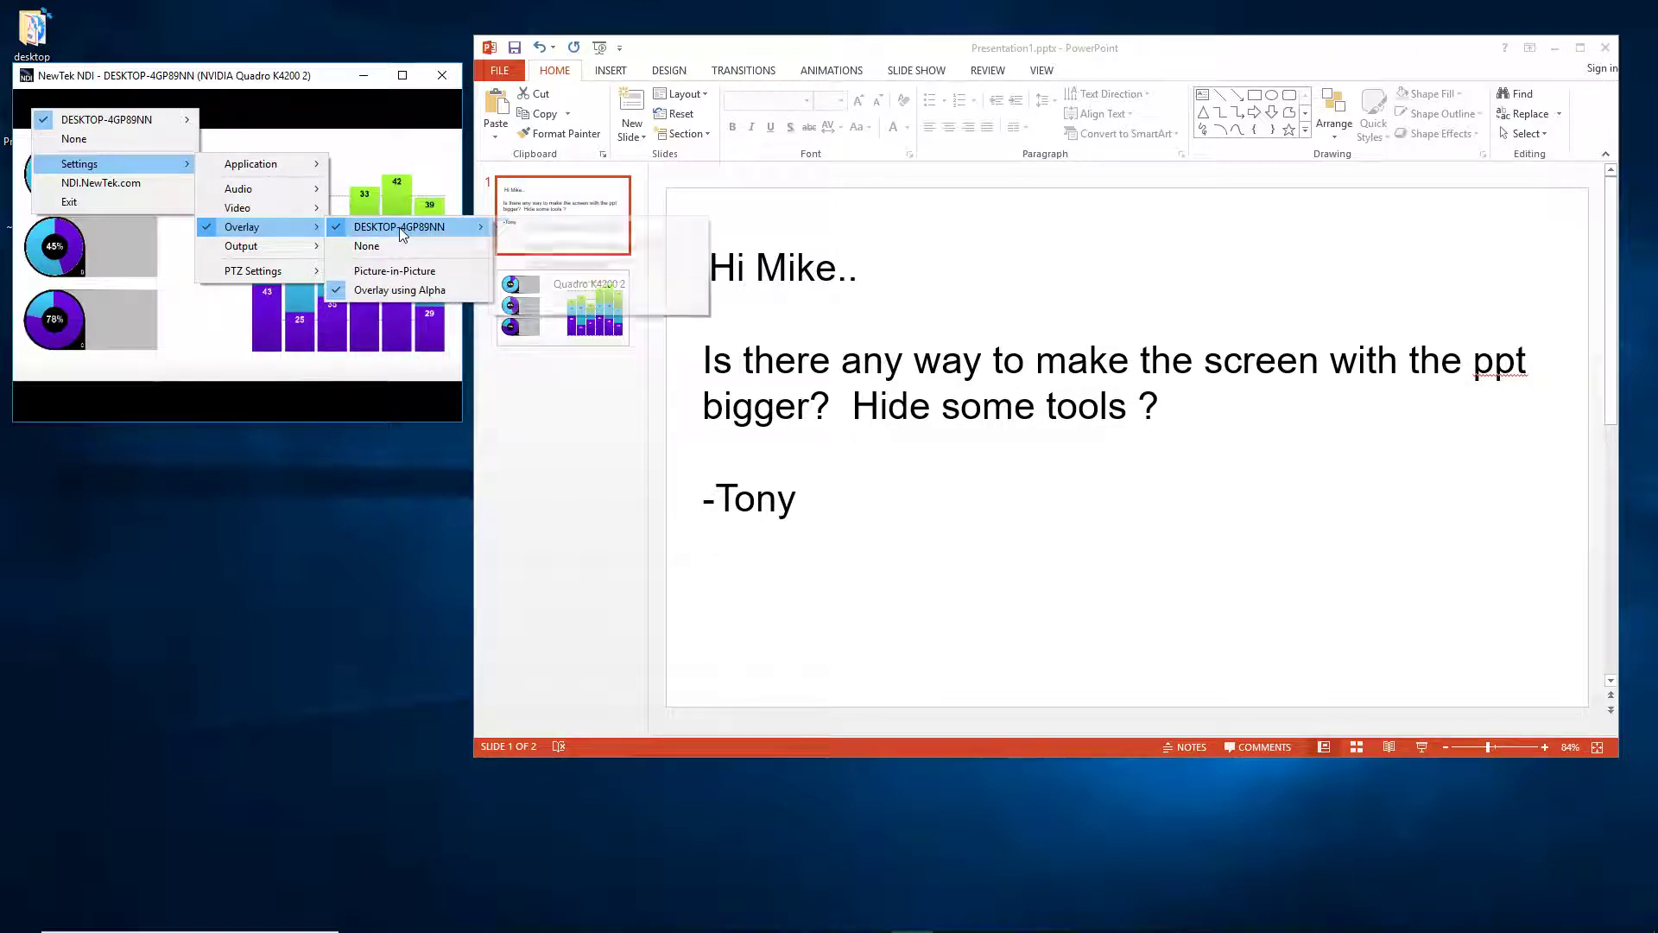
mouse_move(402, 233)
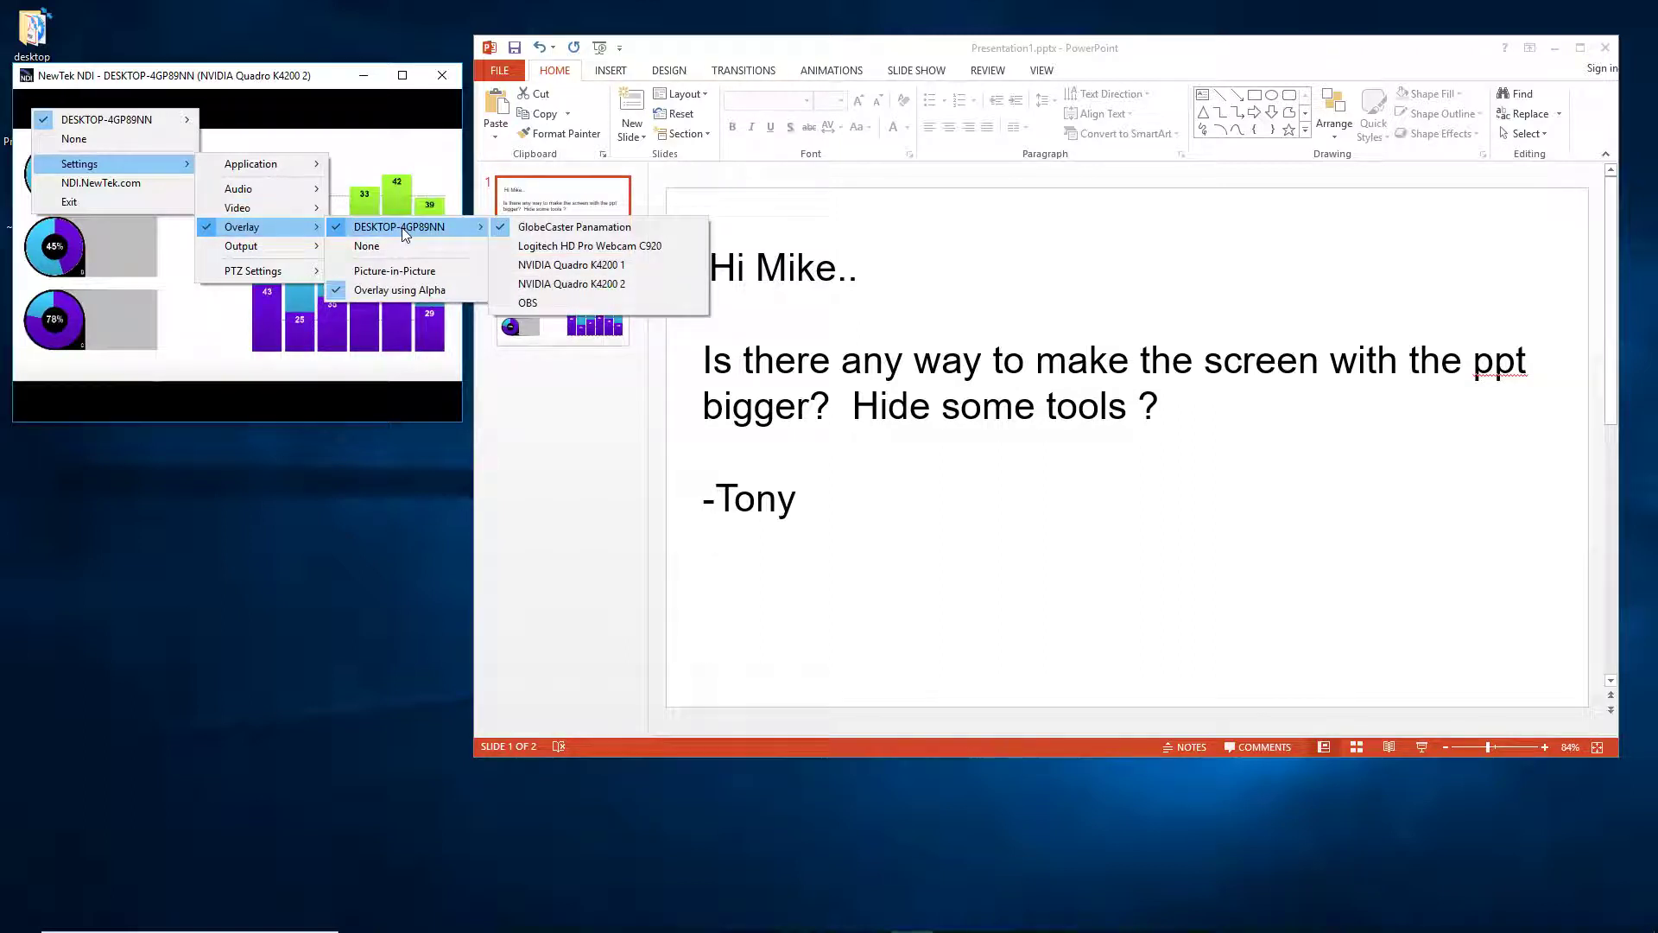
left_click(560, 229)
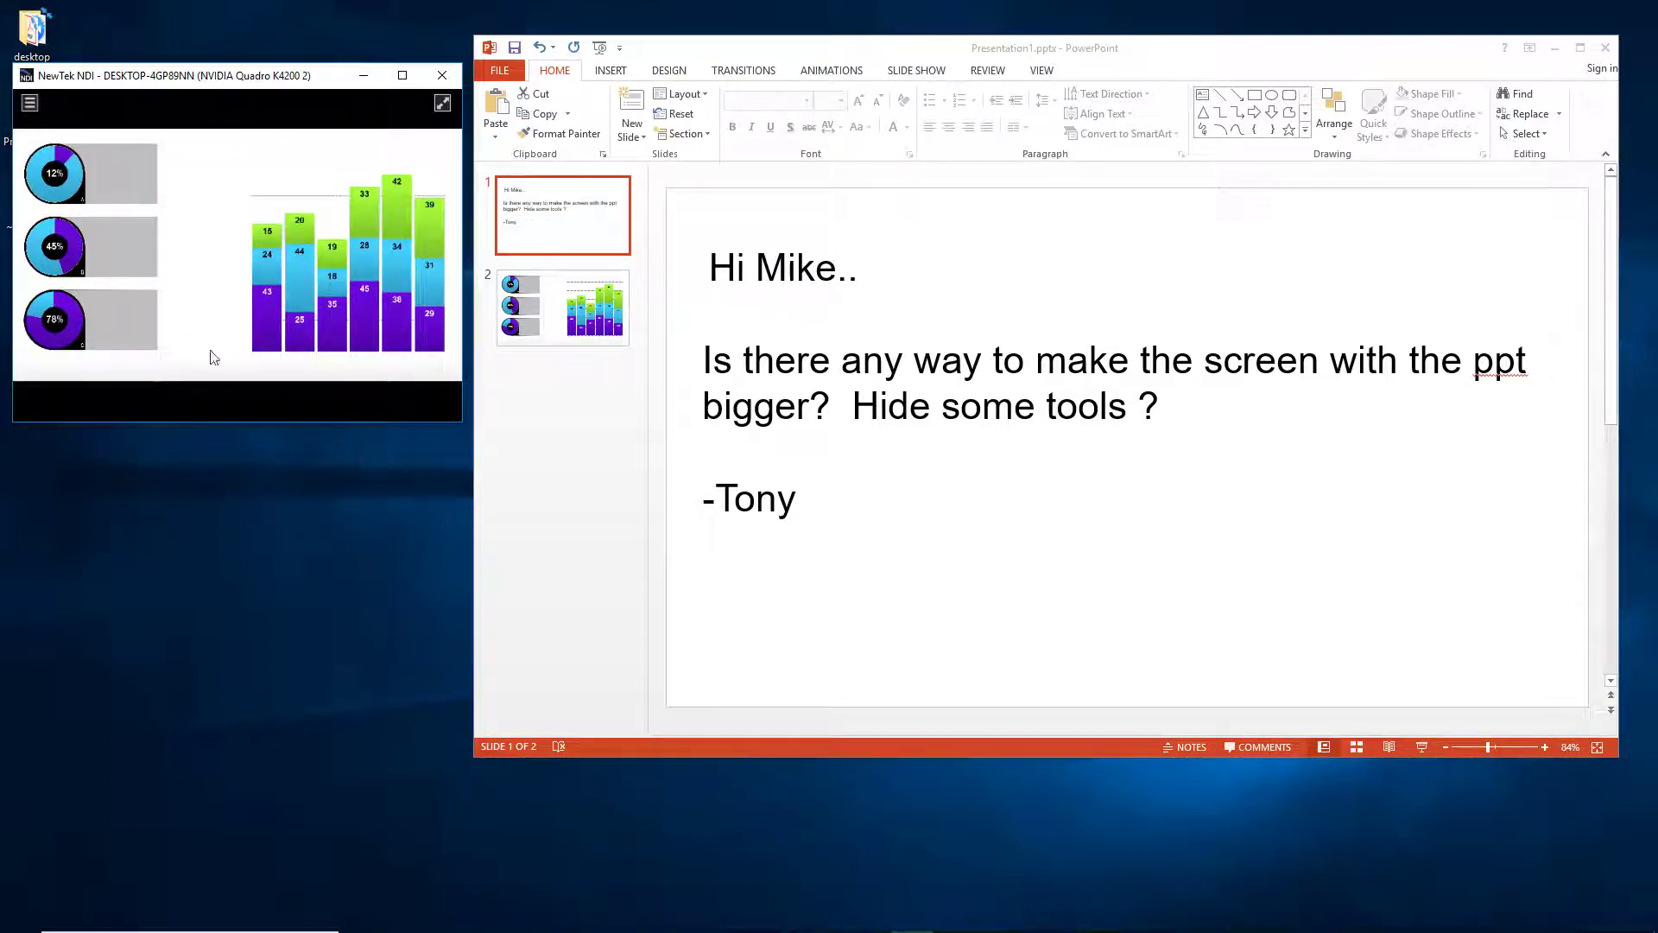
mouse_move(1209, 928)
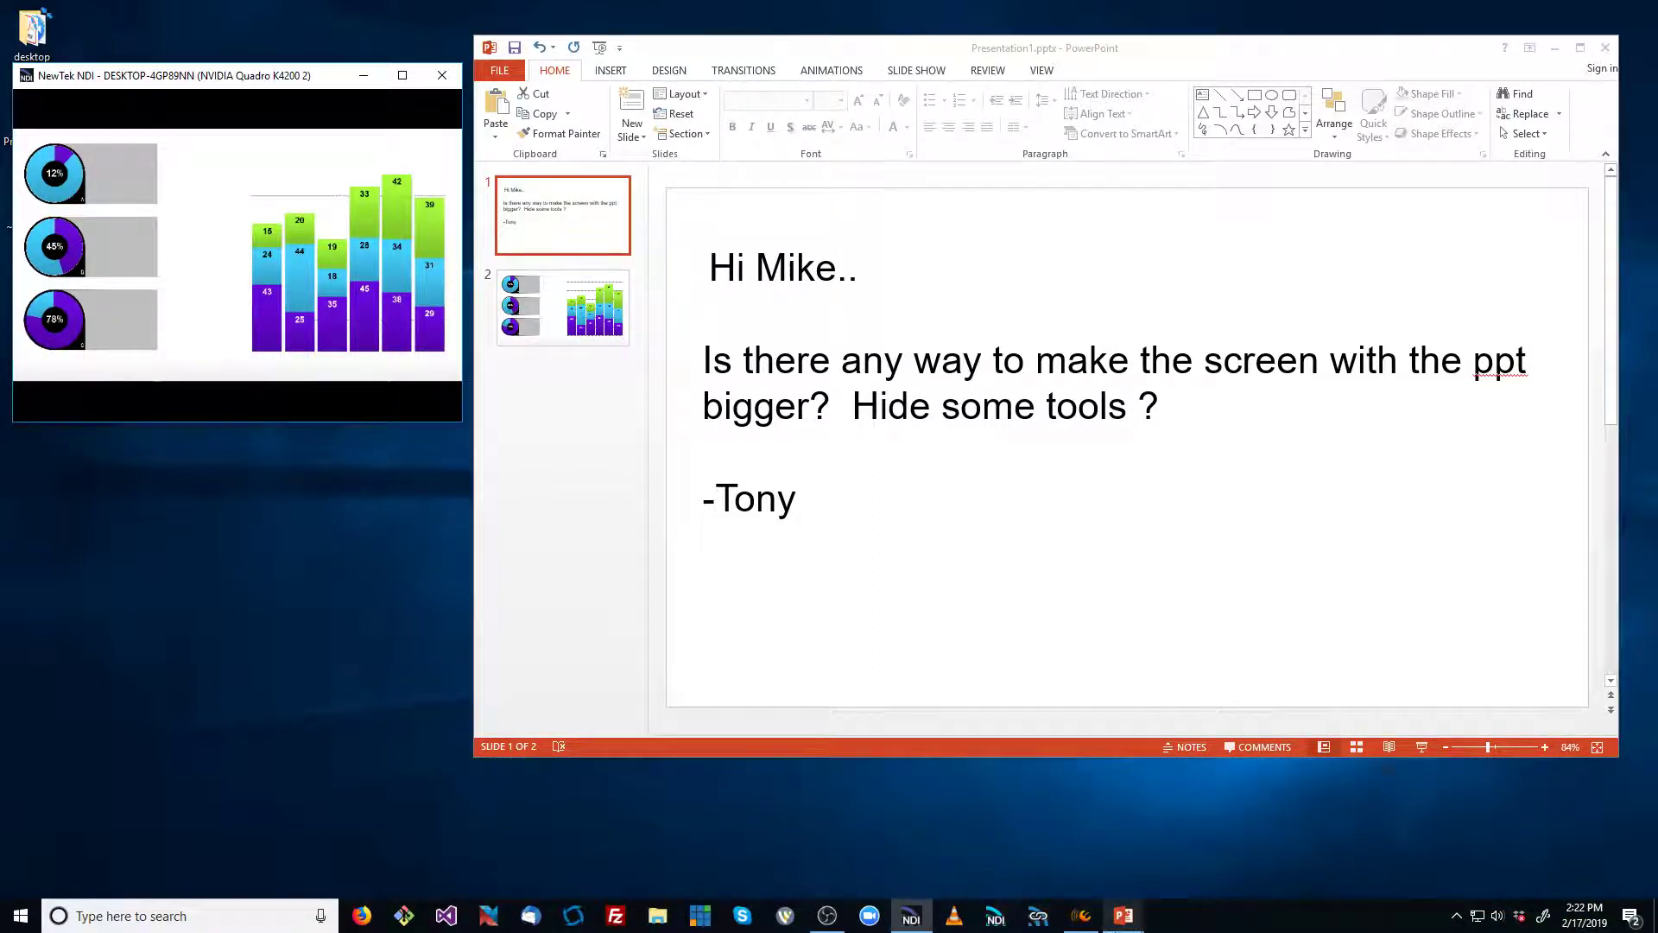
mouse_move(1123, 918)
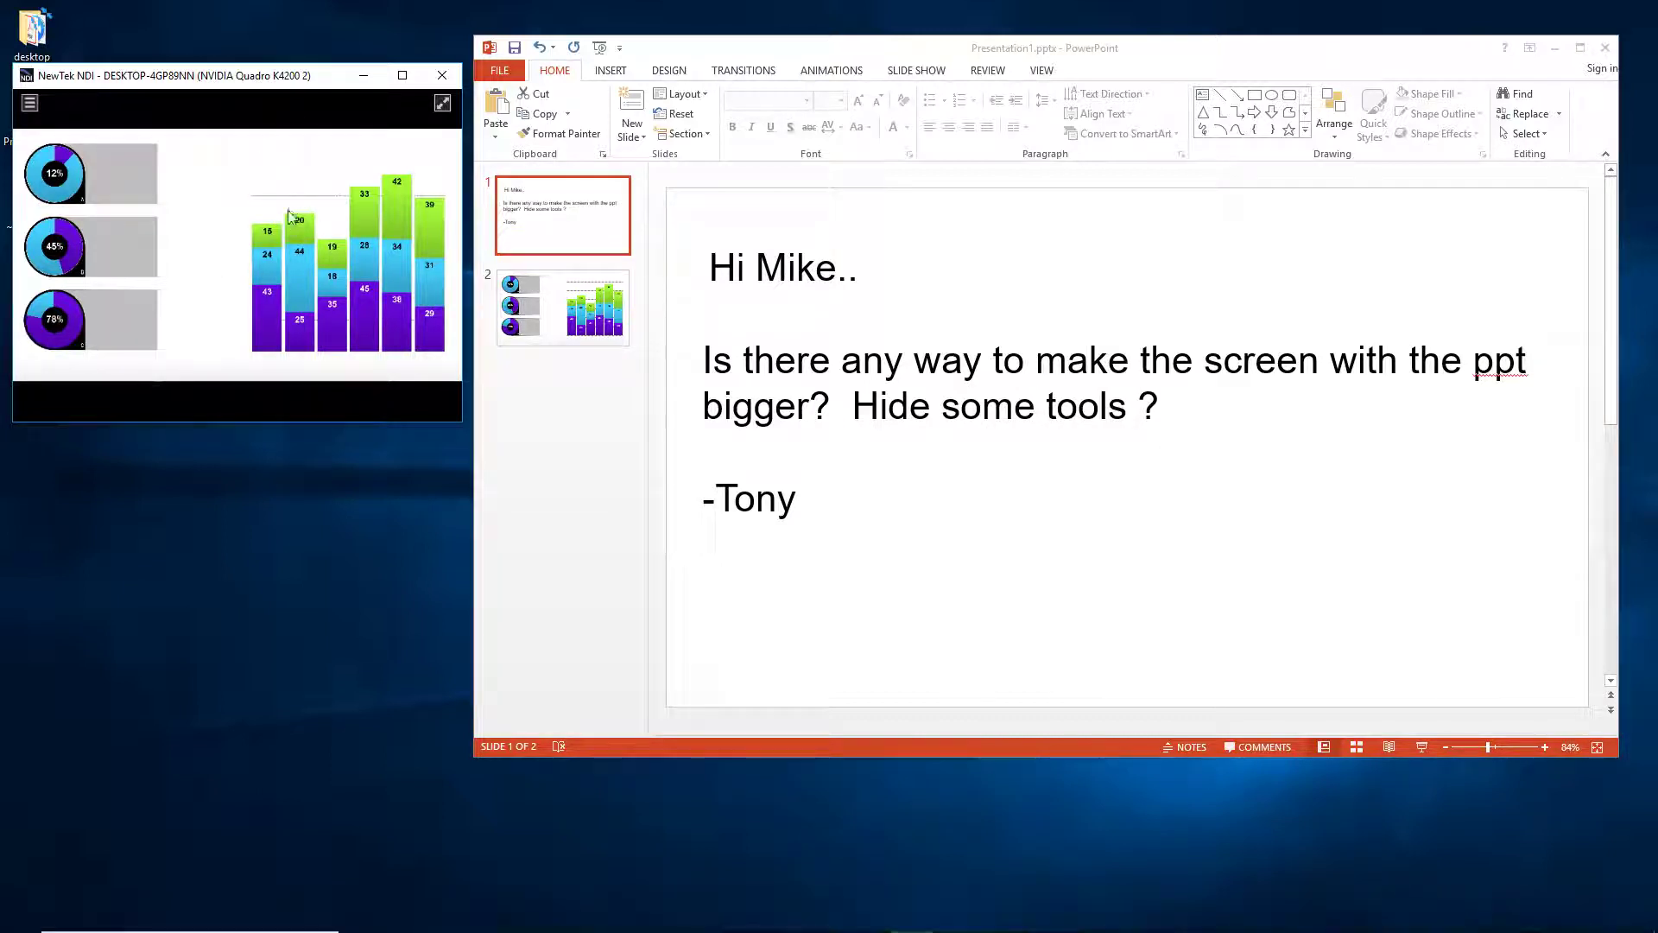
mouse_move(1258, 904)
- Bring up Telestrator and set the workspace Input Source to NVIDIA Quadro K4200 2
left_click(1079, 918)
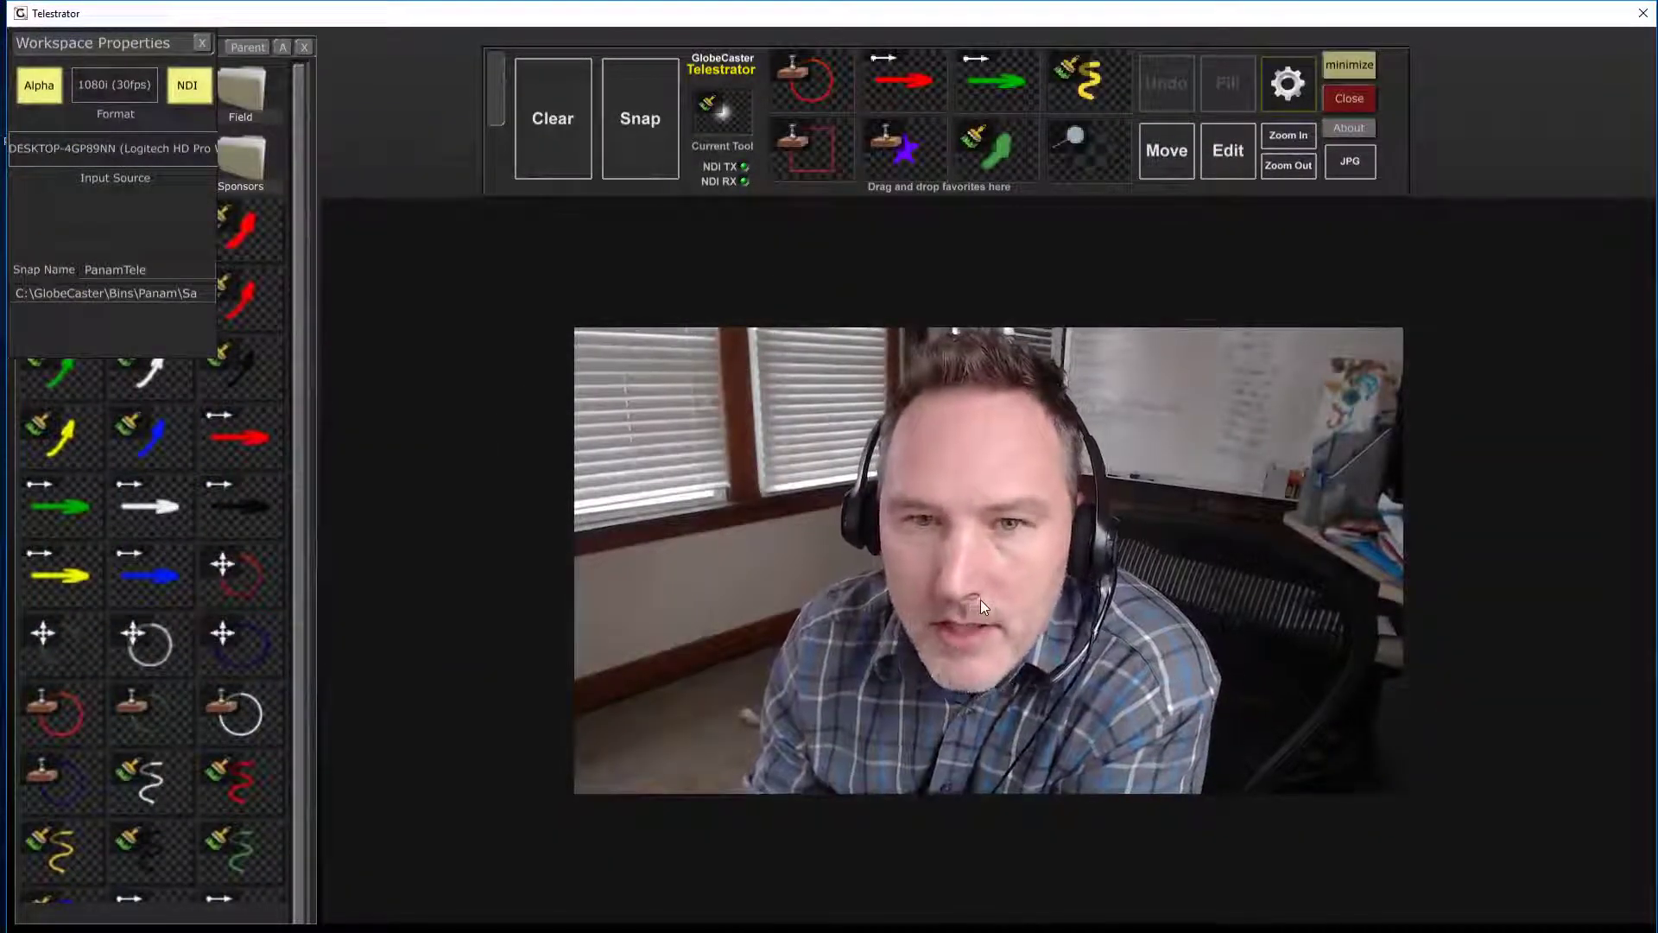
left_click_drag(90, 54, 302, 204)
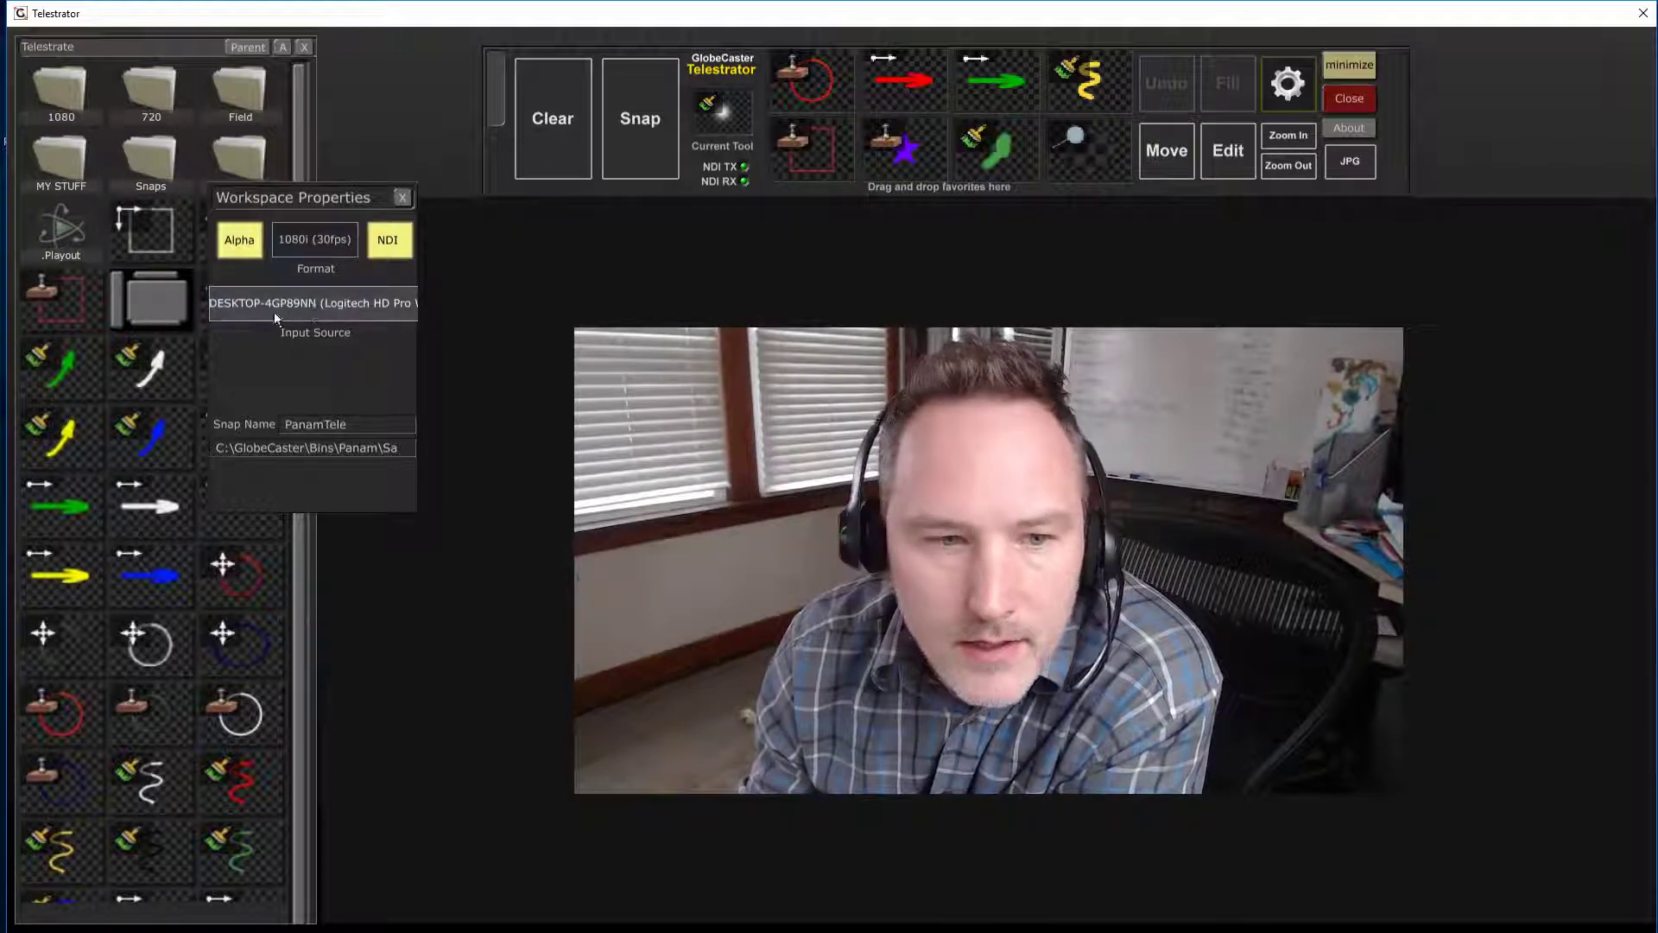
left_click(304, 299)
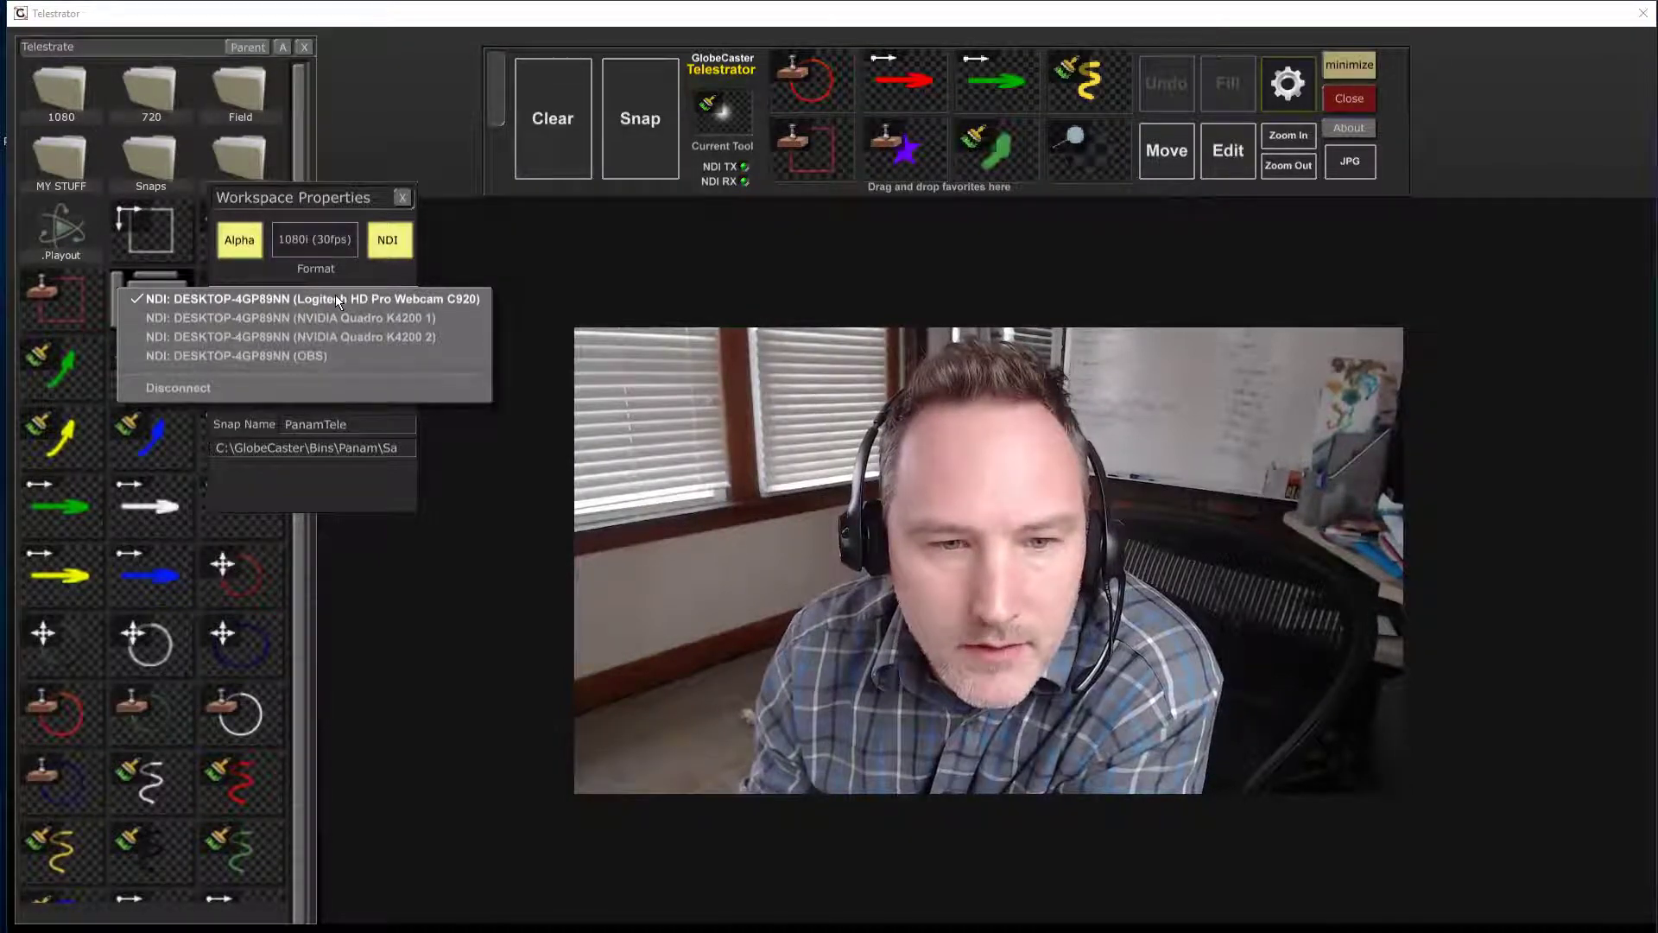
left_click(200, 340)
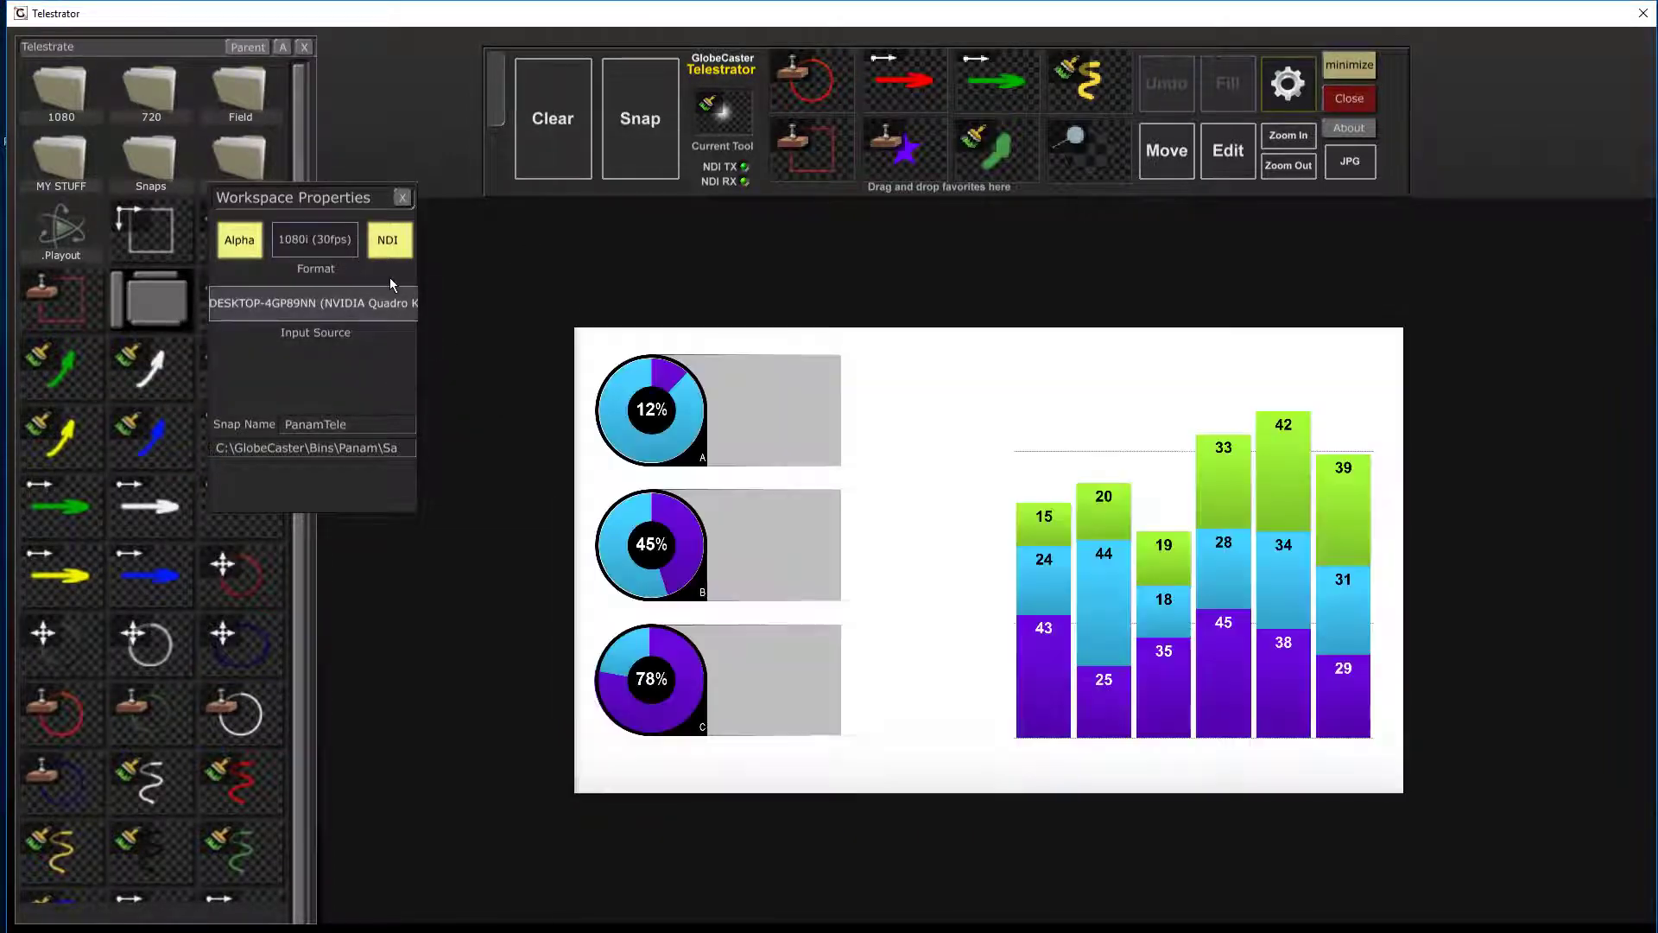
- Reposition the properties panel and window, then minimize Telestrator
left_click_drag(355, 201, 469, 321)
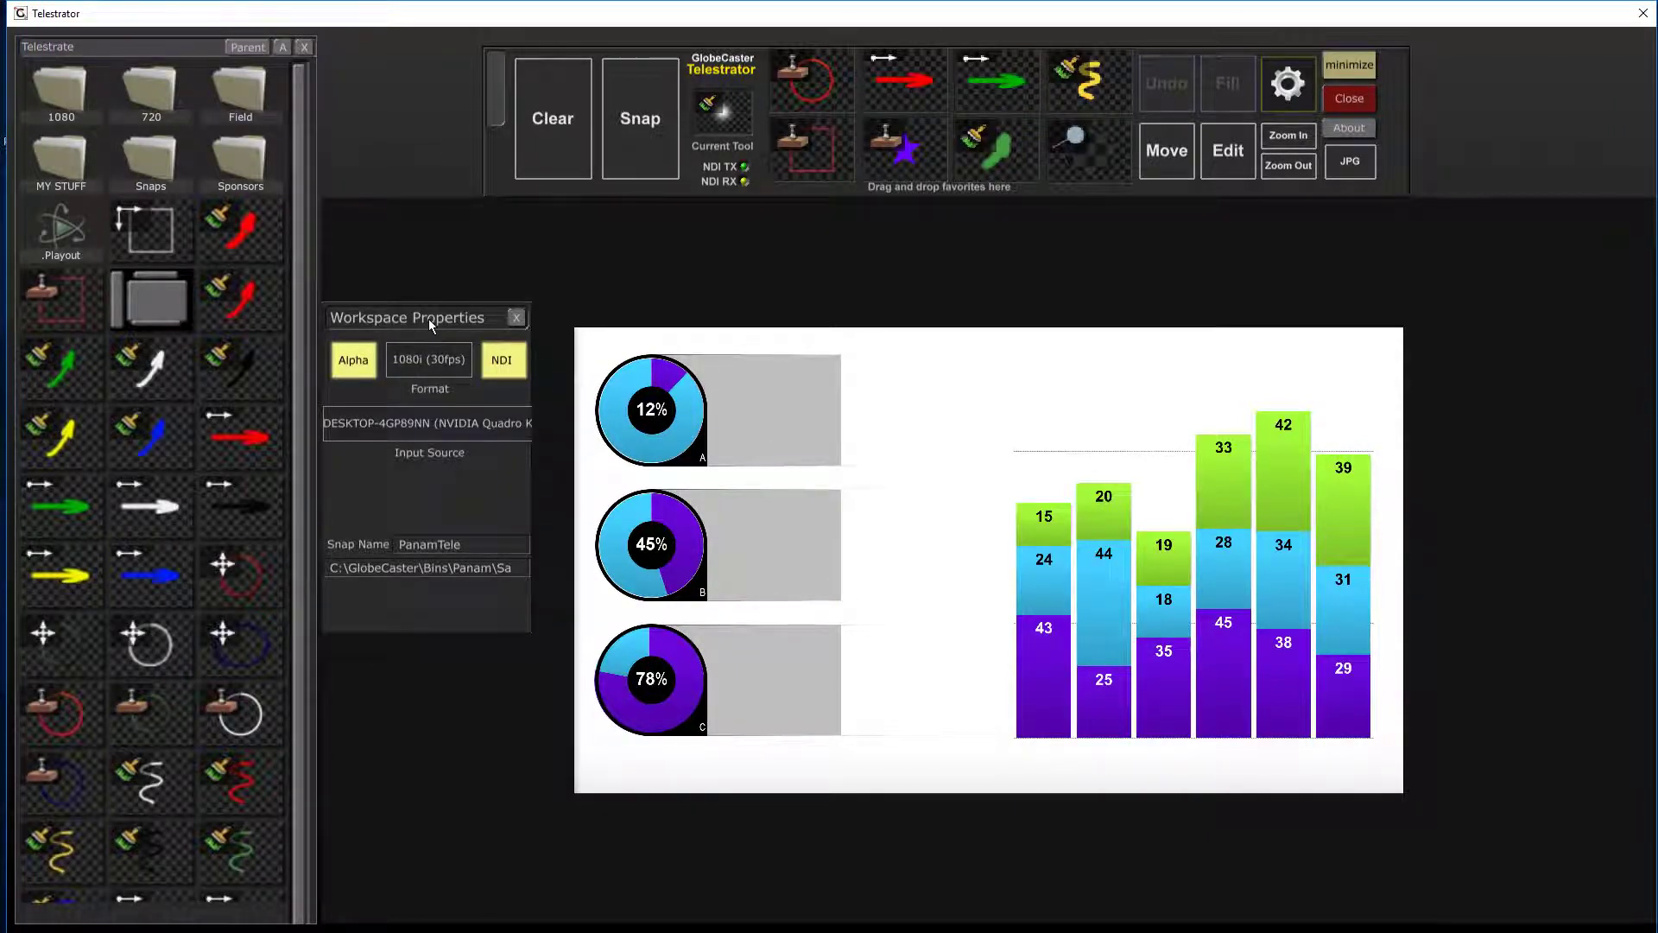
left_click_drag(431, 325, 300, 338)
mouse_move(411, 17)
left_mouse_down()
mouse_move(414, 39)
mouse_move(390, 8)
mouse_move(403, 24)
left_mouse_up()
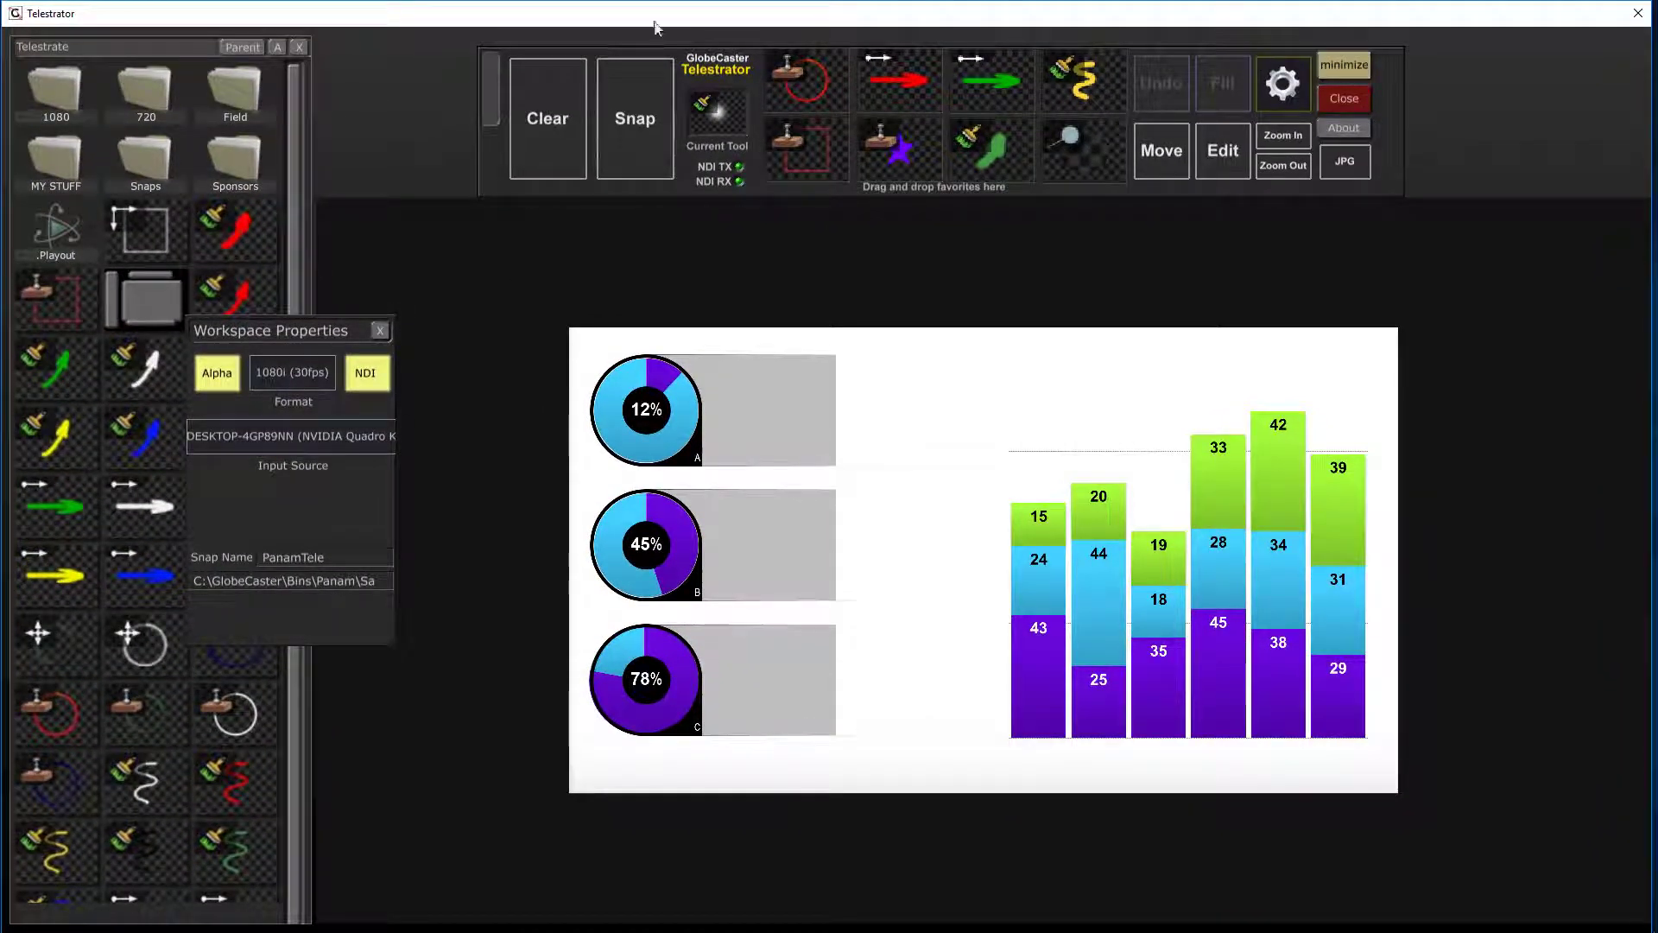
double_click(878, 19)
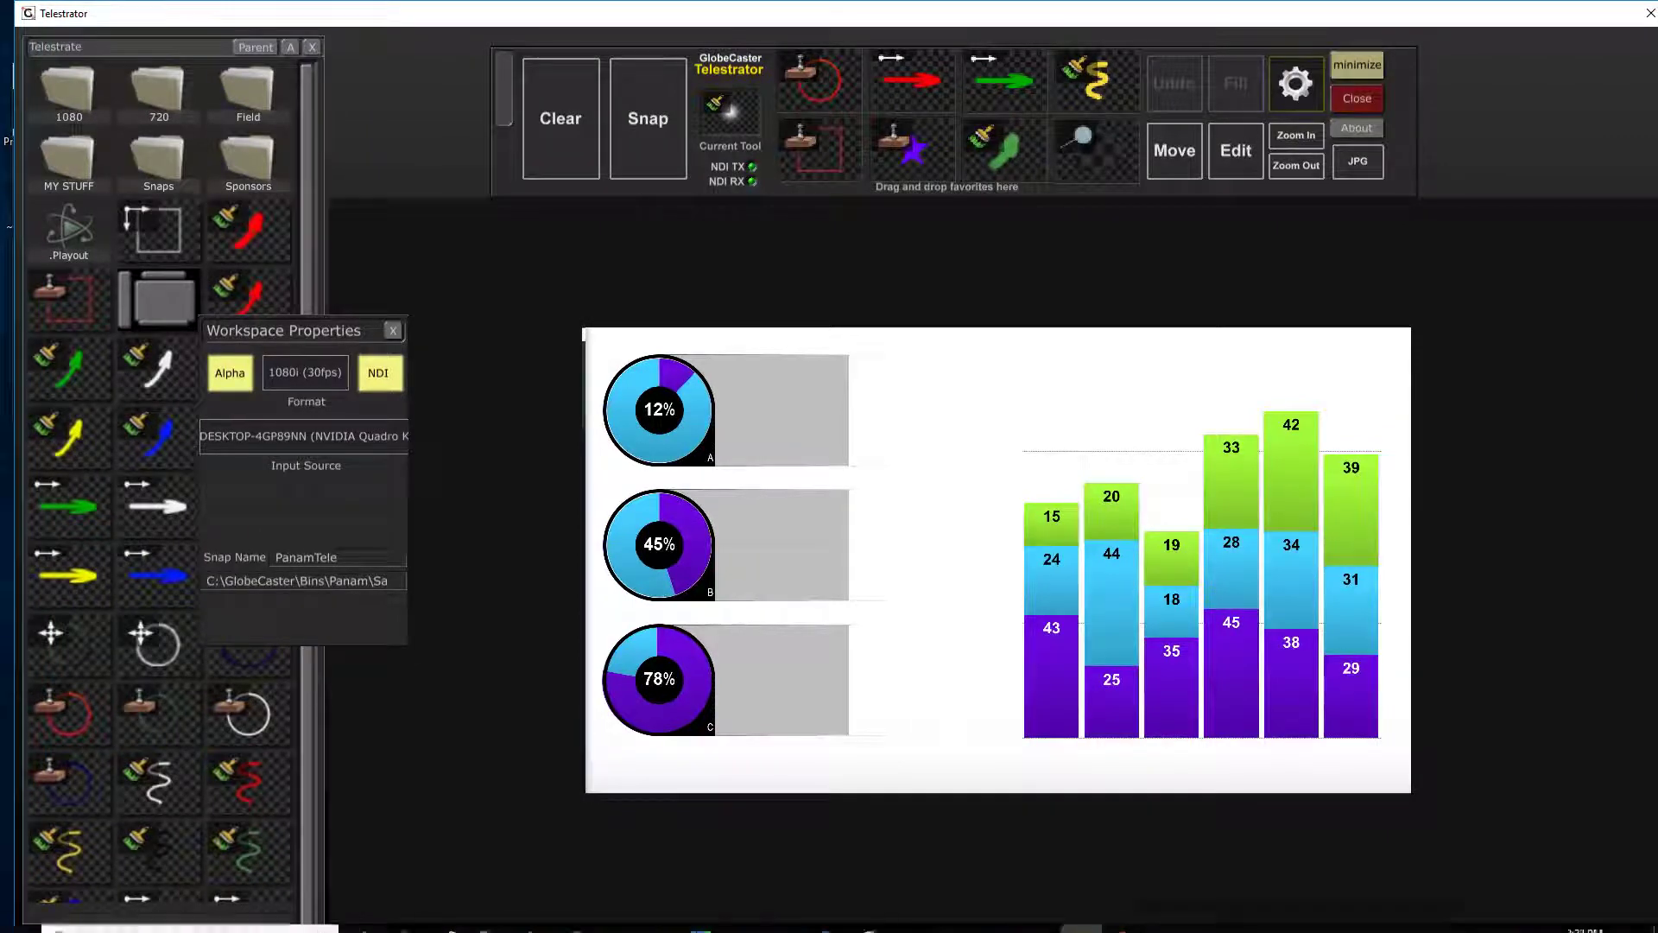
left_click(8, 923)
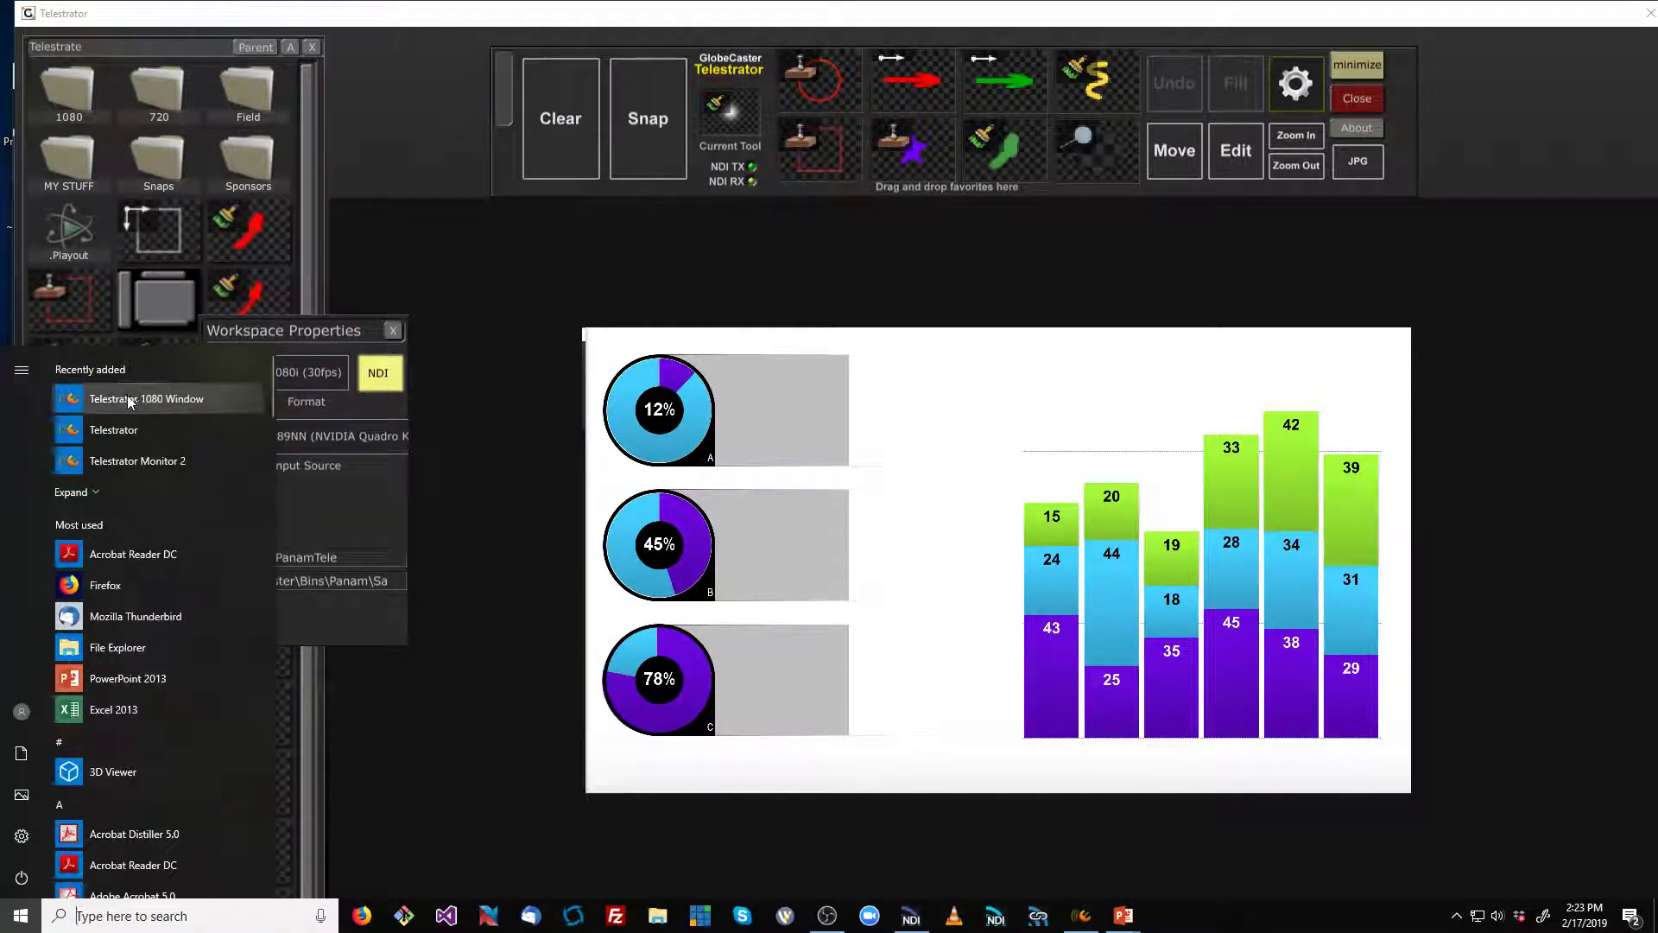
left_click(195, 406)
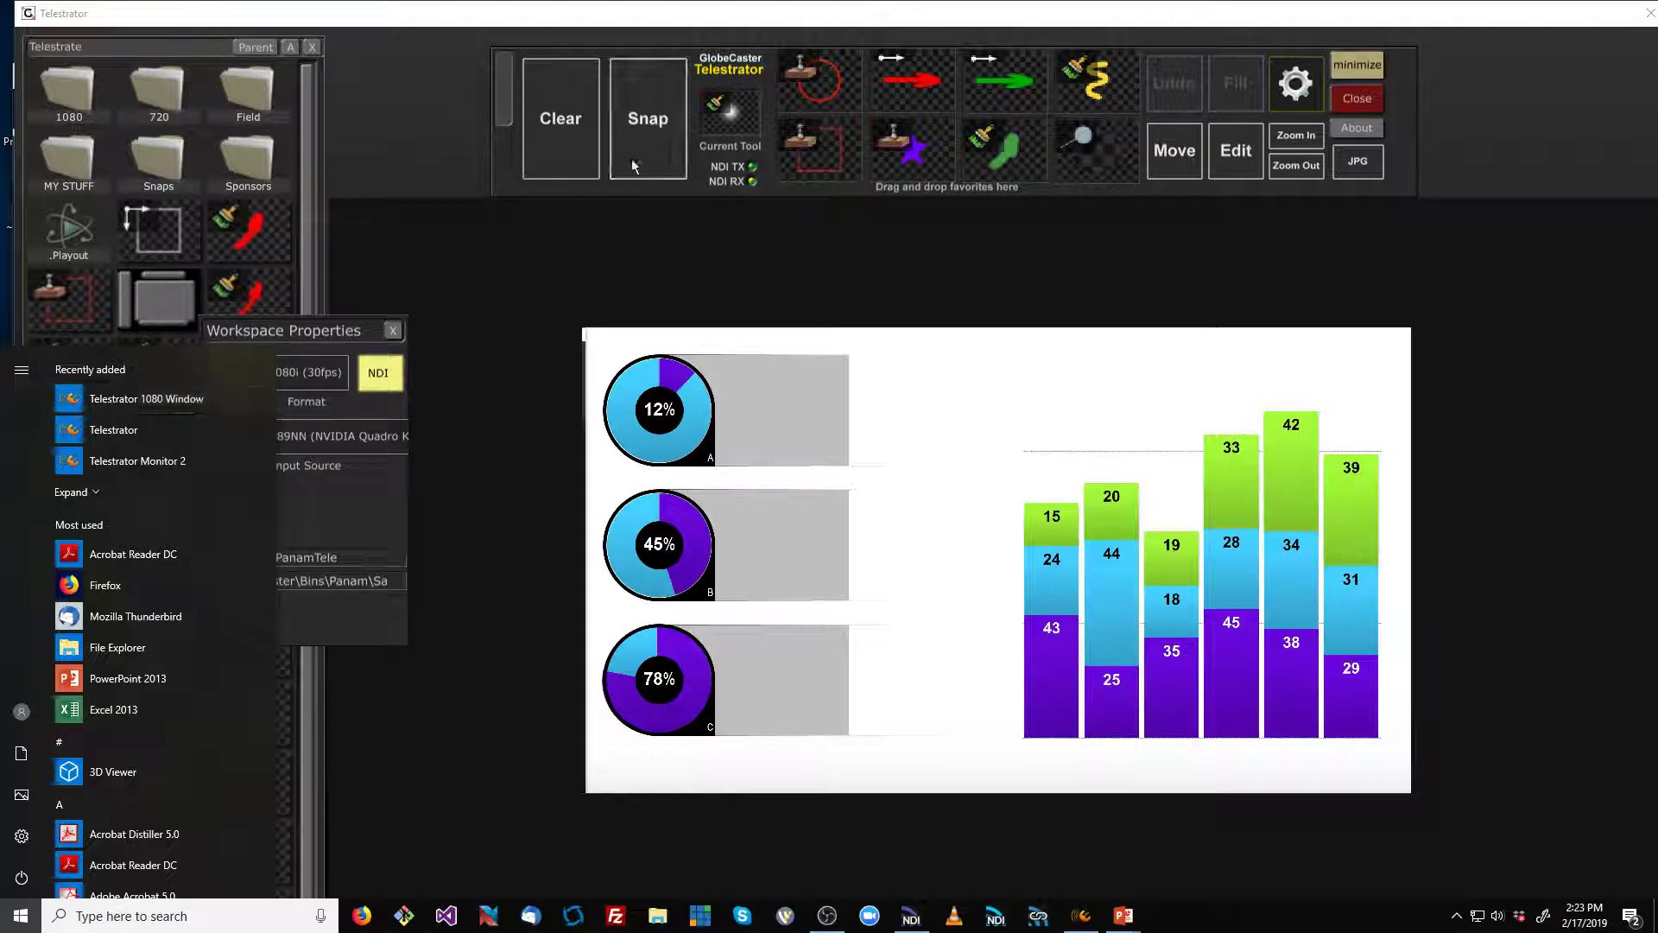
left_click(1357, 65)
right_click(299, 578)
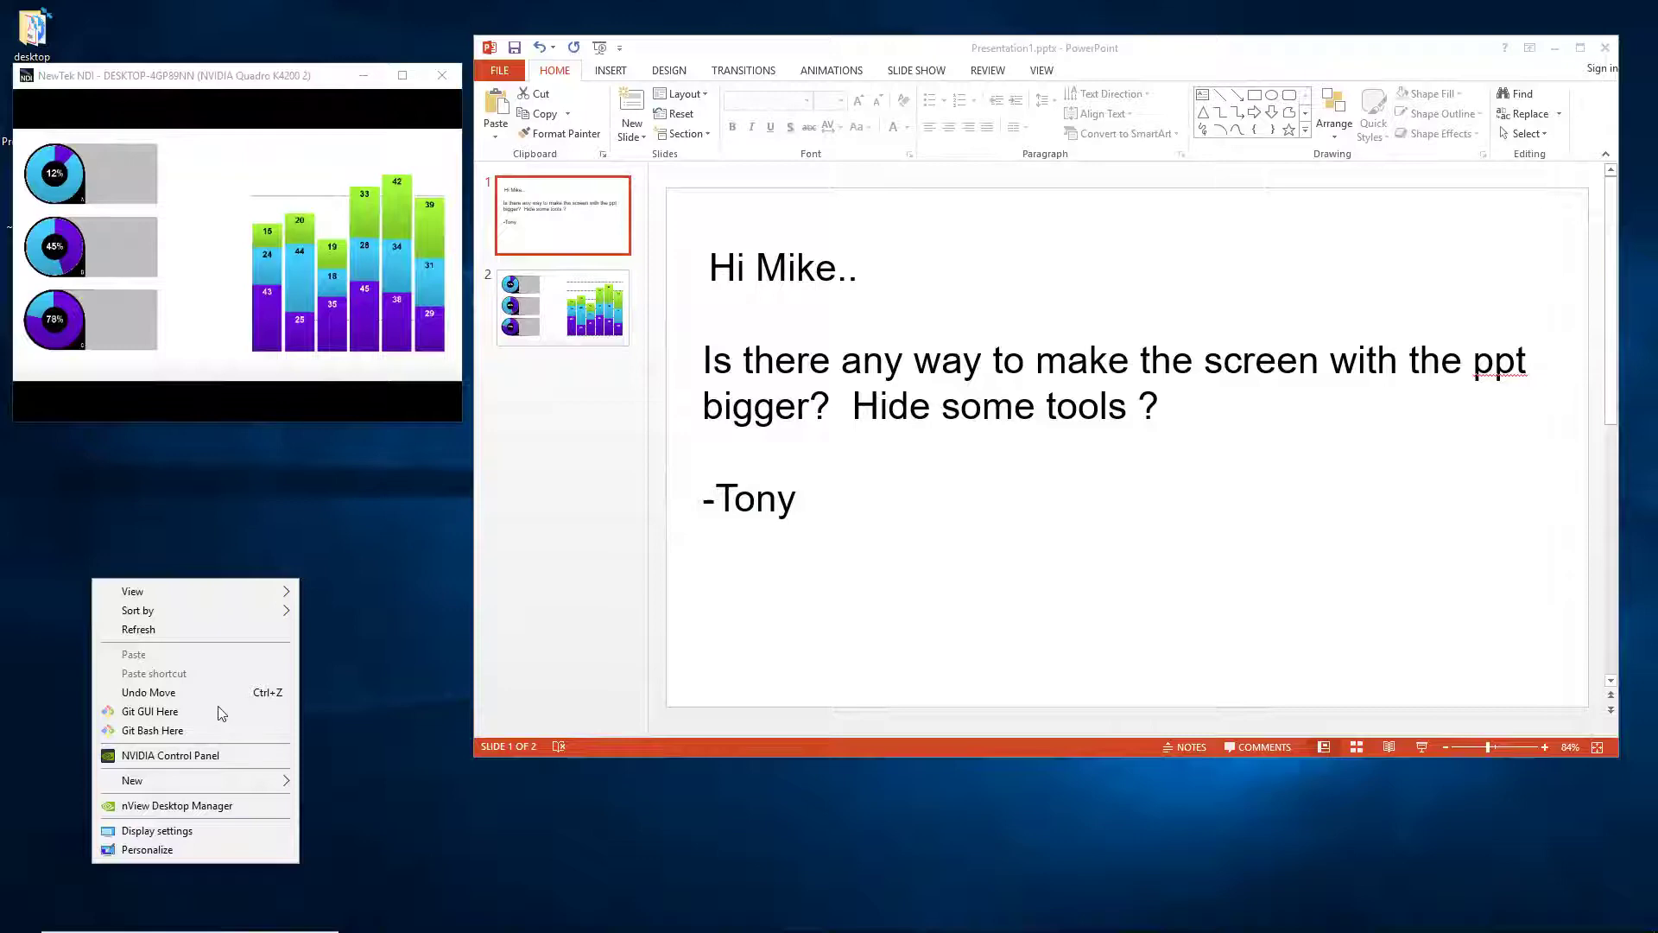
left_click(168, 835)
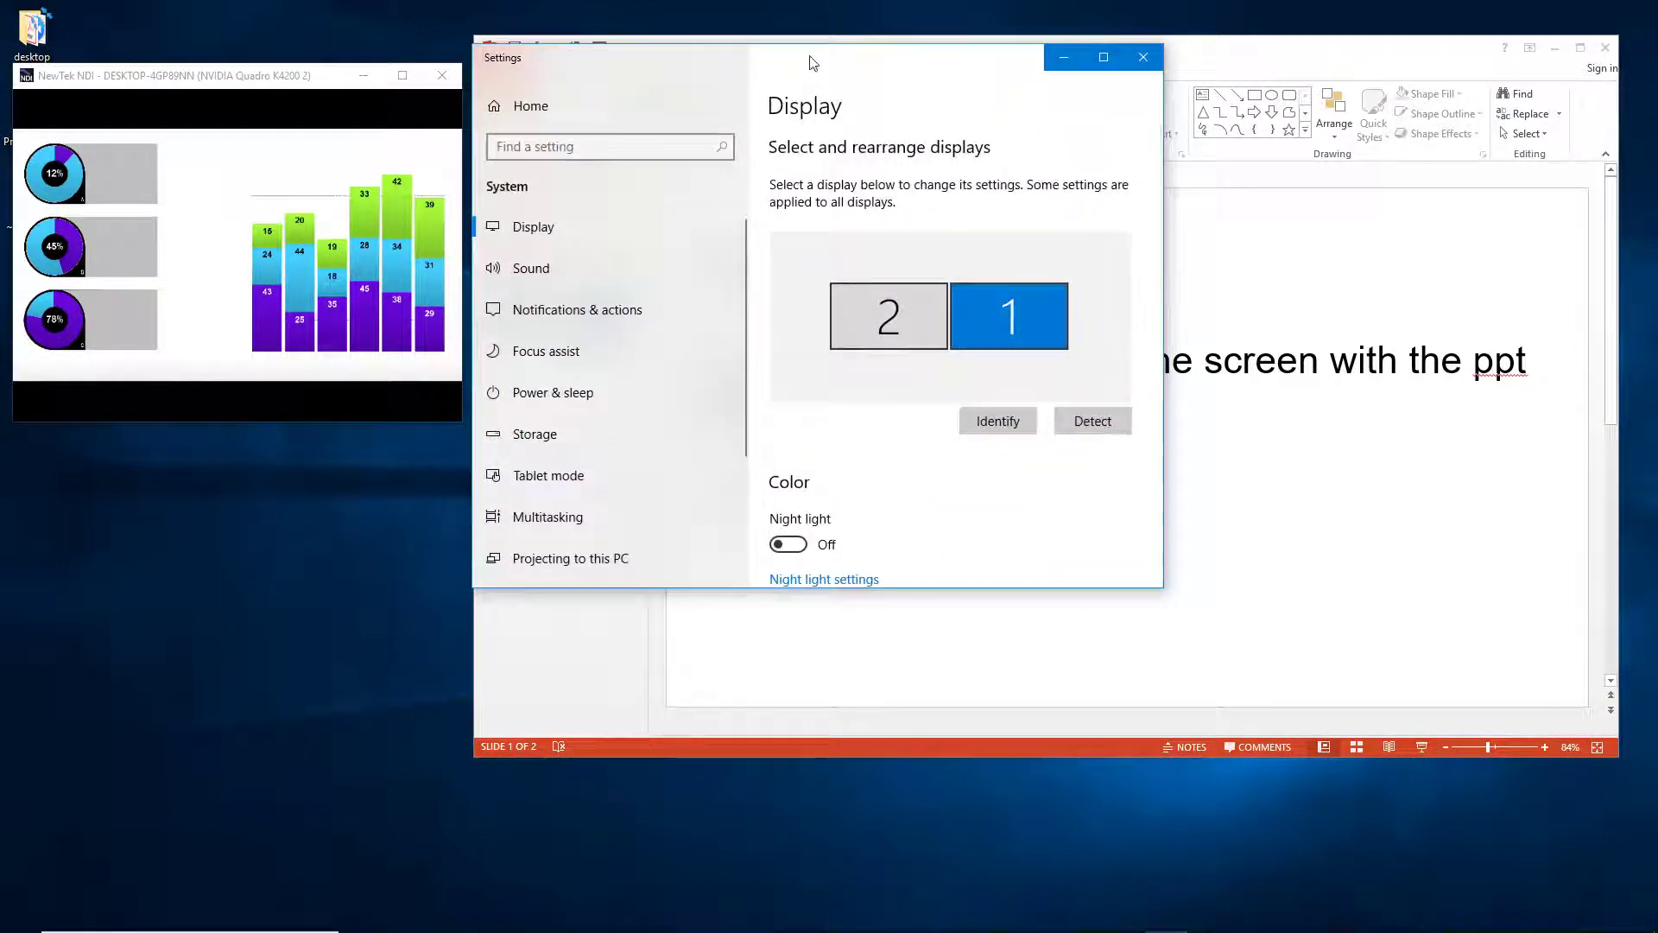
scroll(942, 501, "down", 5)
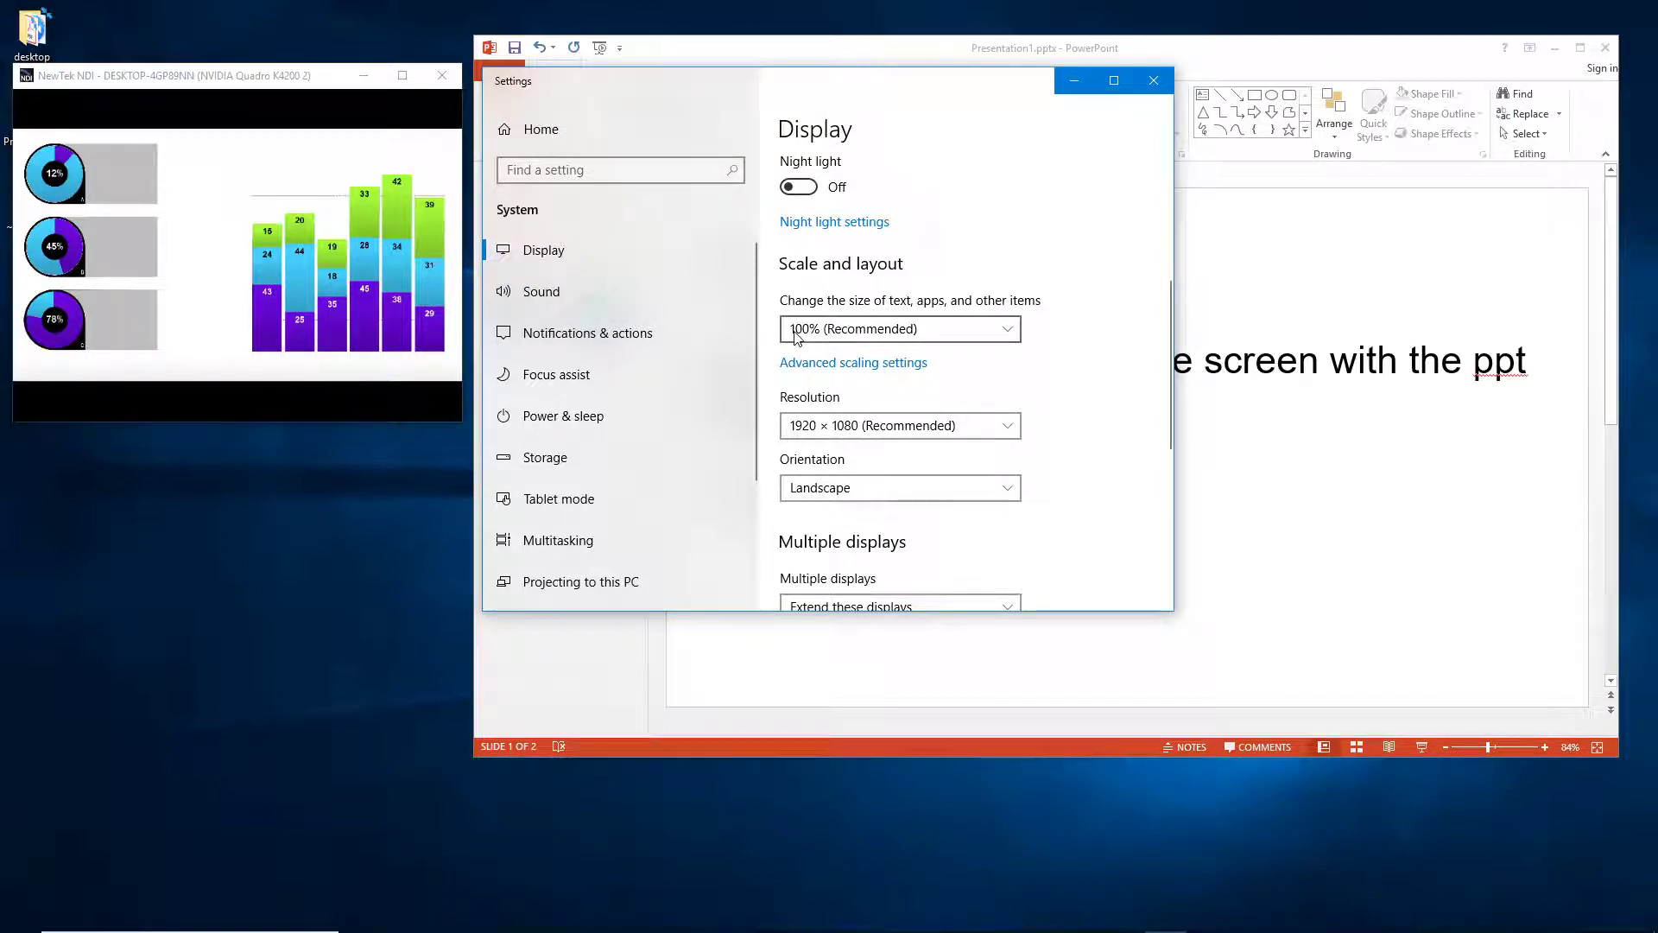
mouse_move(68, 108)
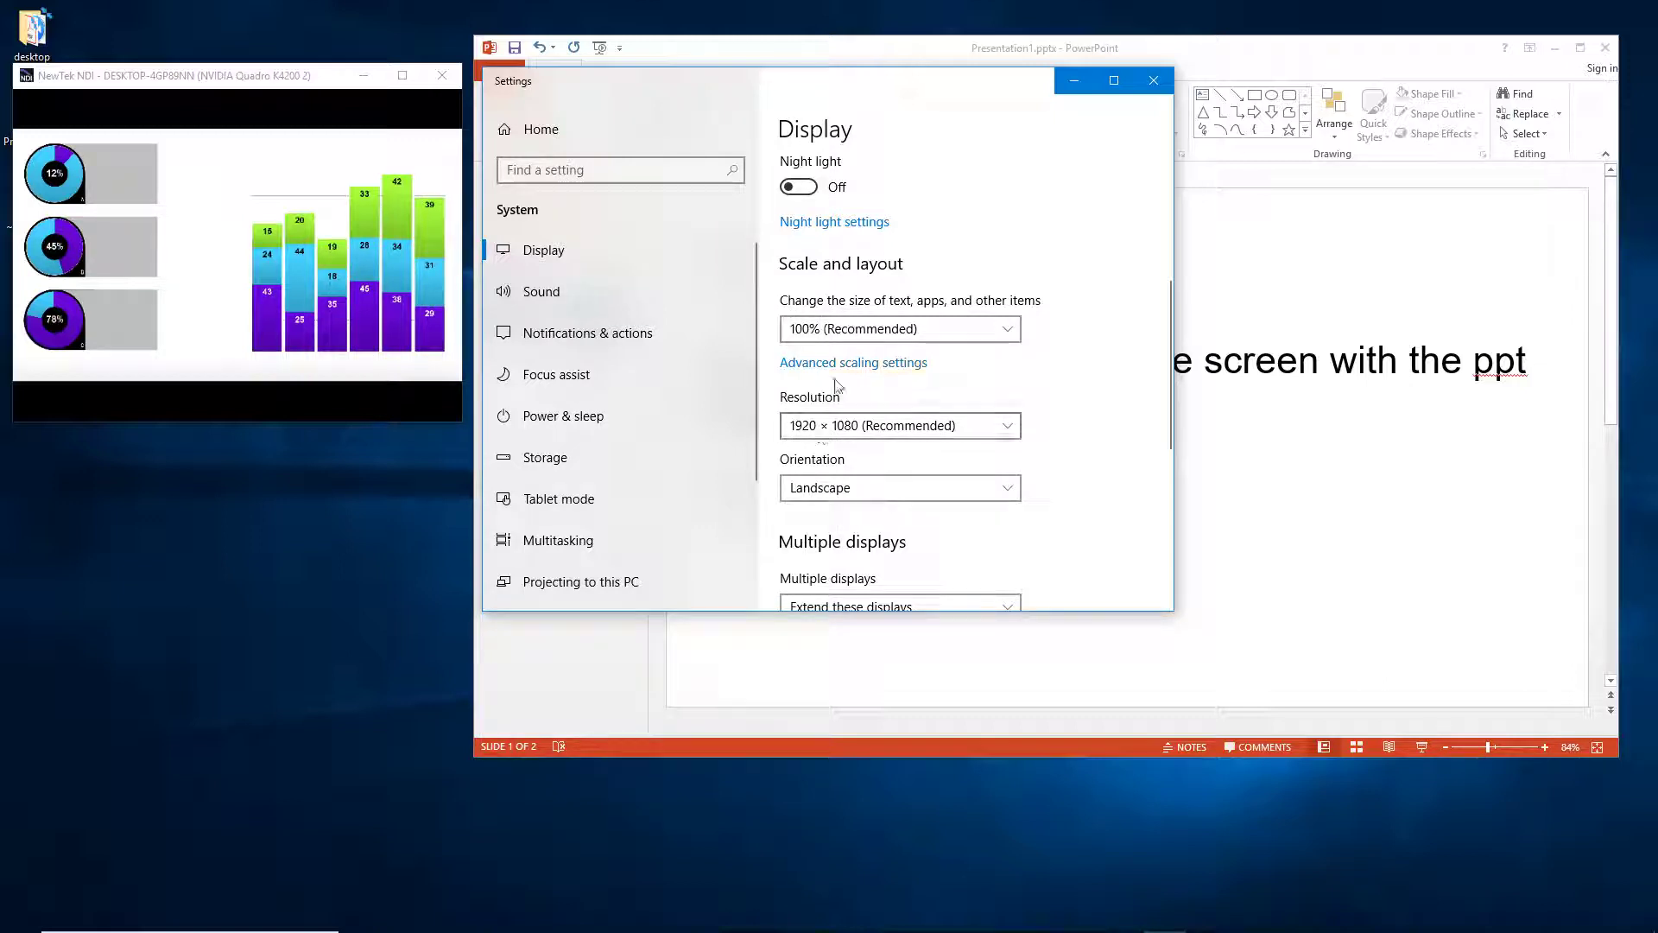
- Close Display settings, expand the GlobeCaster folder under G in Start, then dismiss Start
left_click(1074, 80)
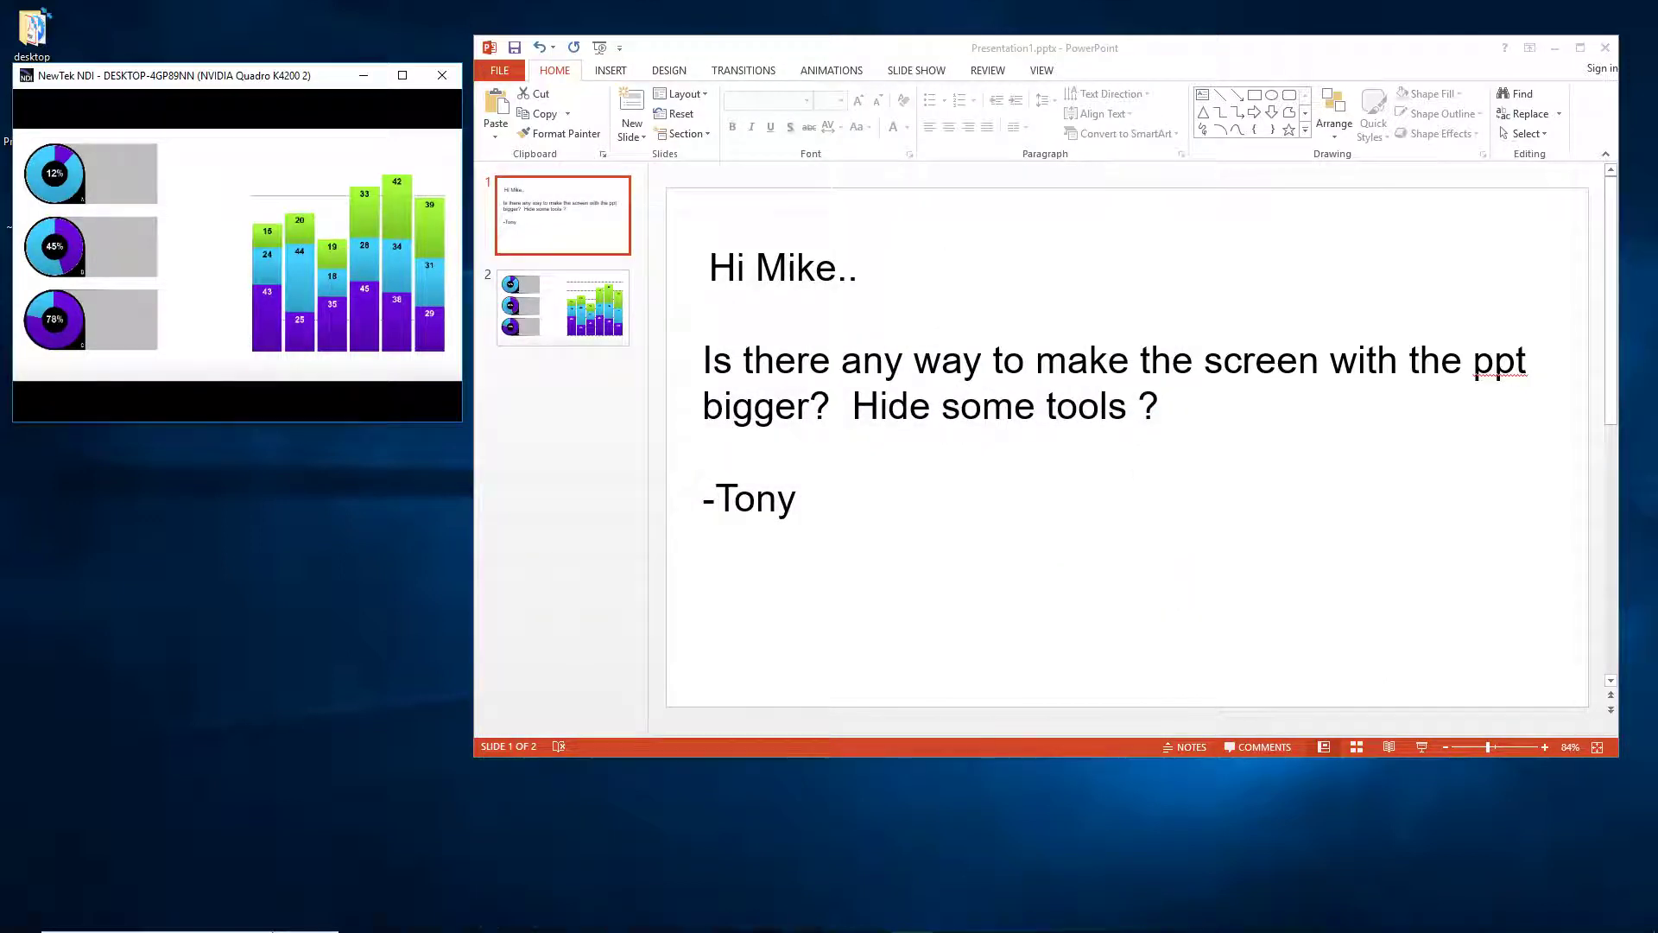
left_click(21, 915)
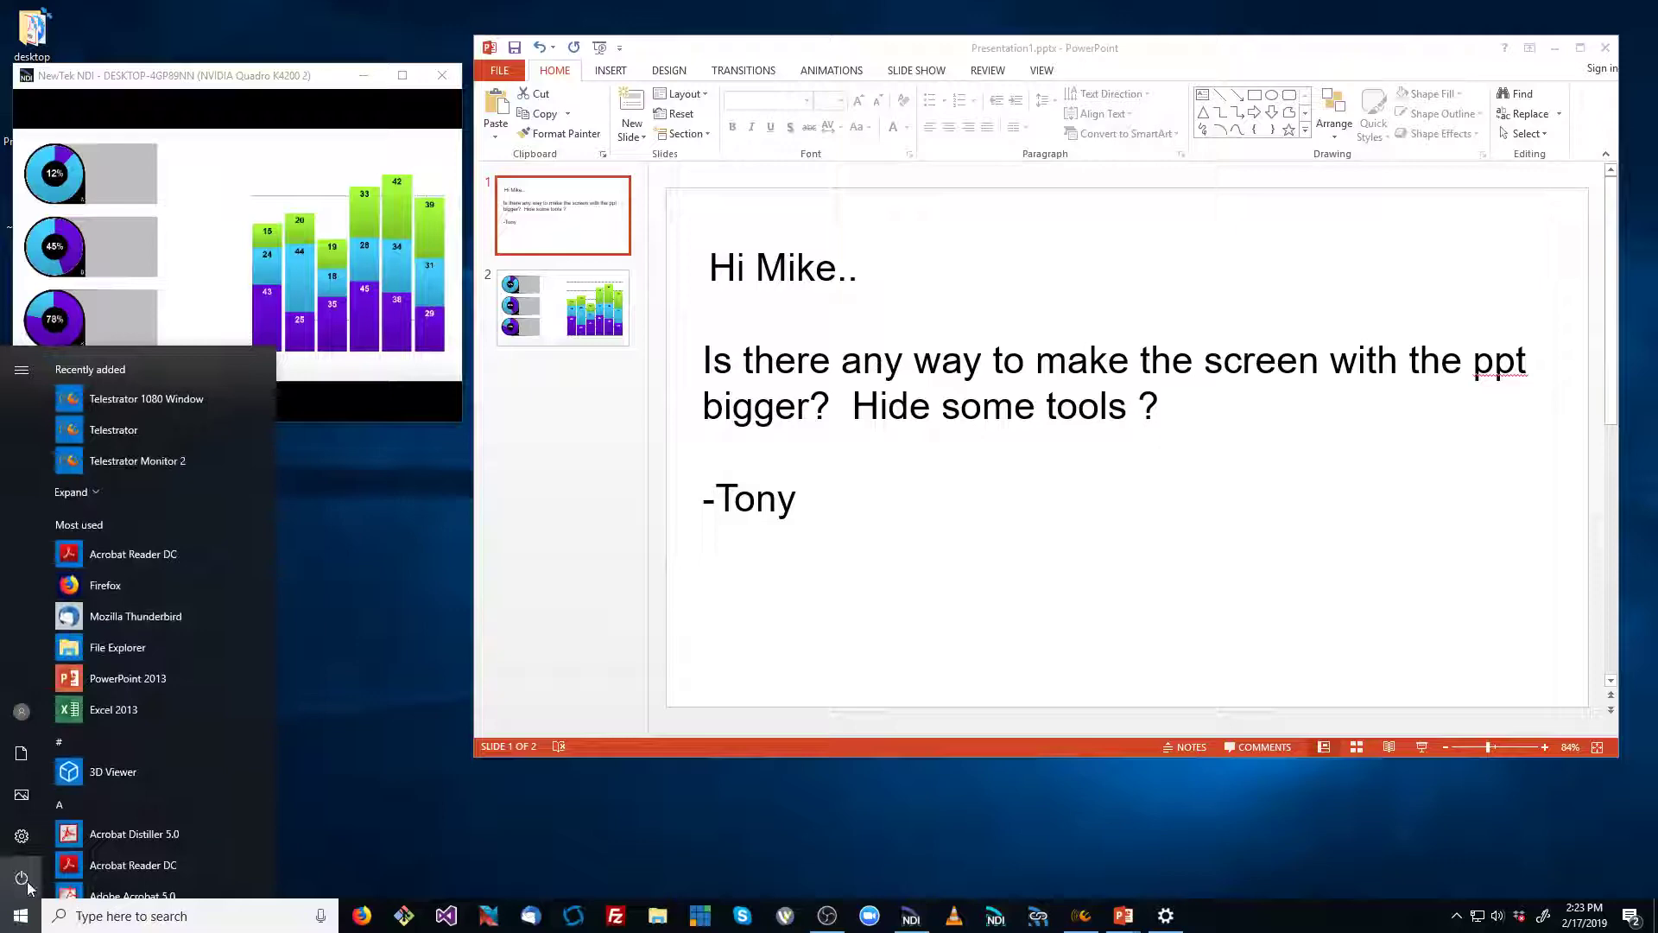
left_click(73, 492)
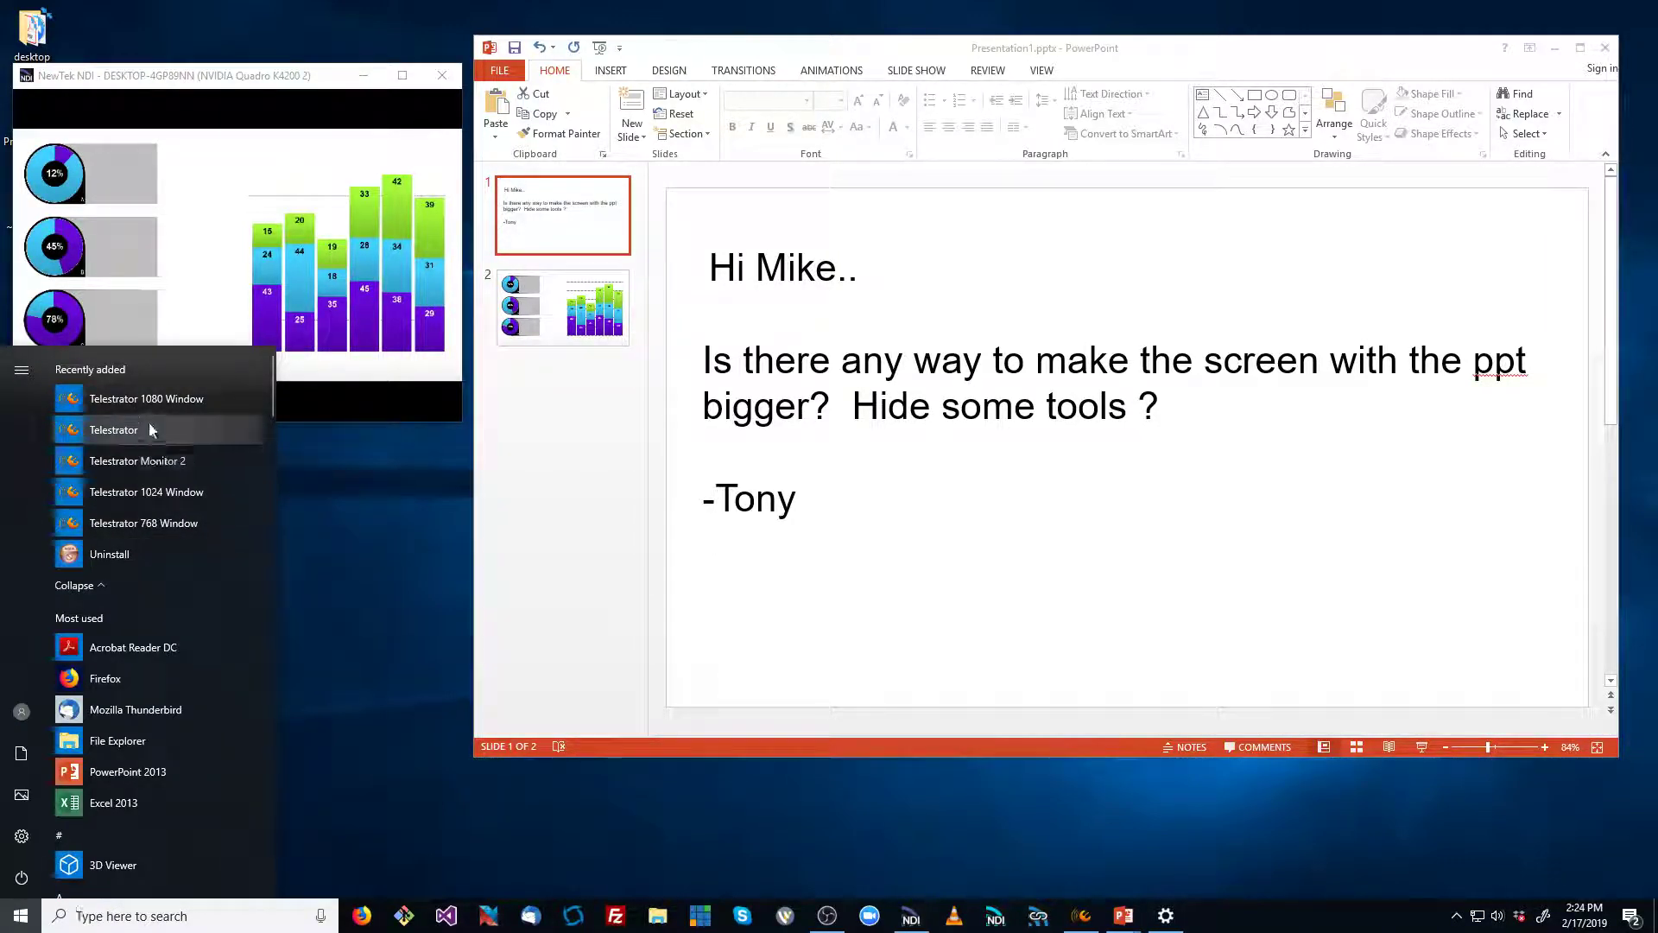
left_click(65, 832)
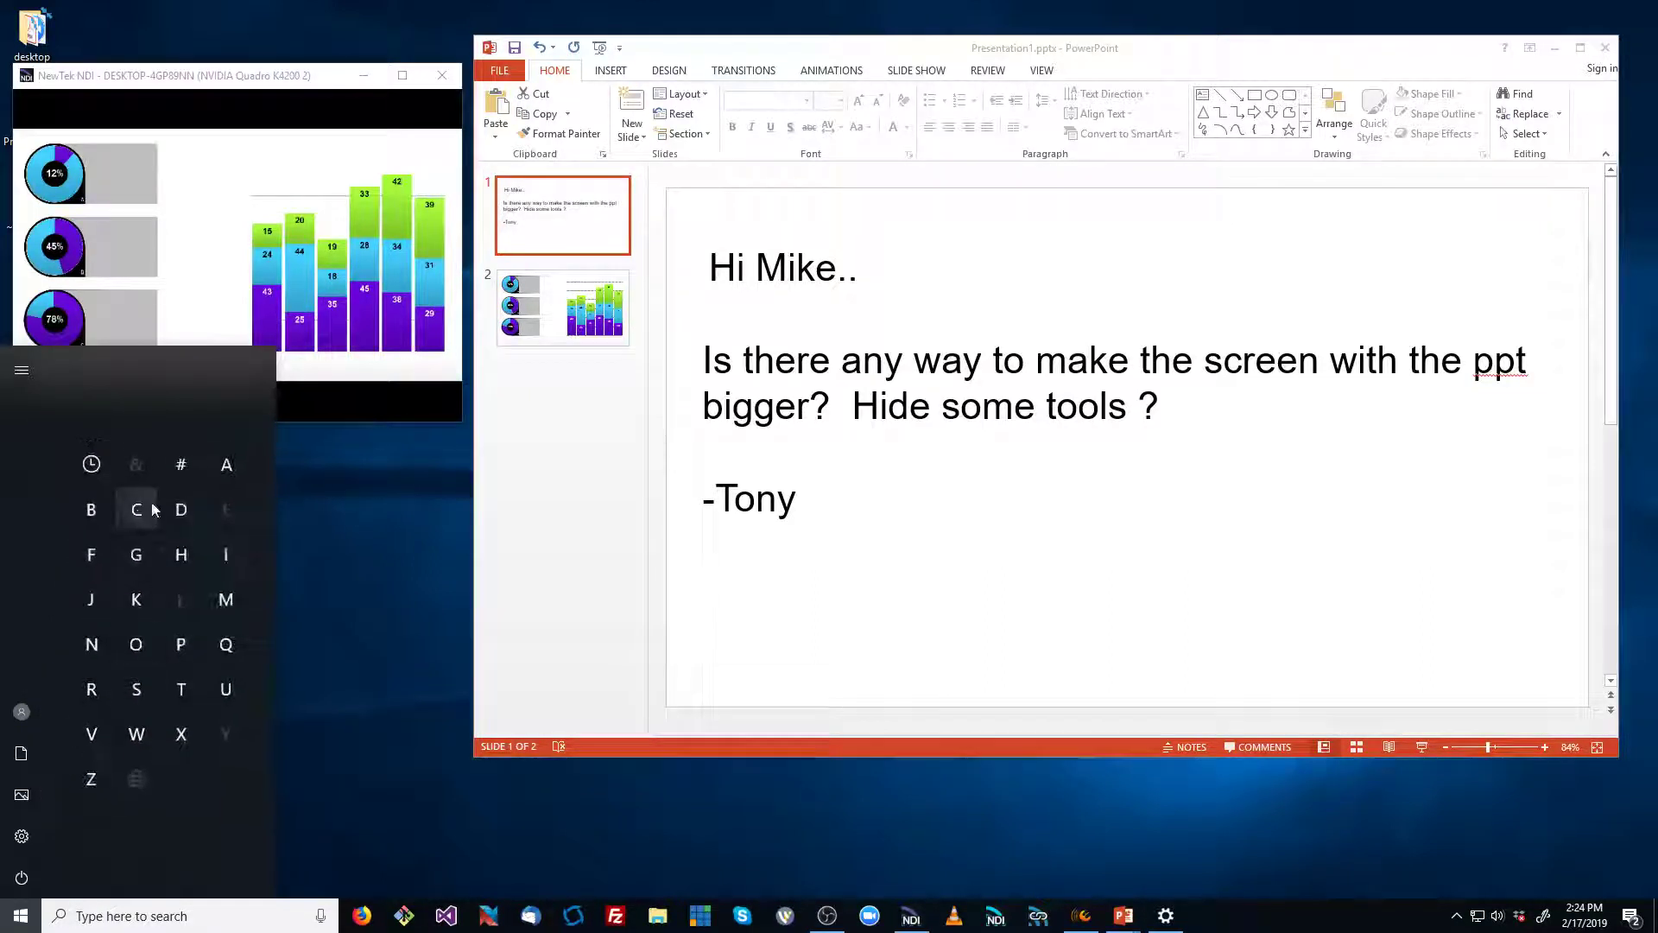
left_click(137, 558)
left_click(152, 448)
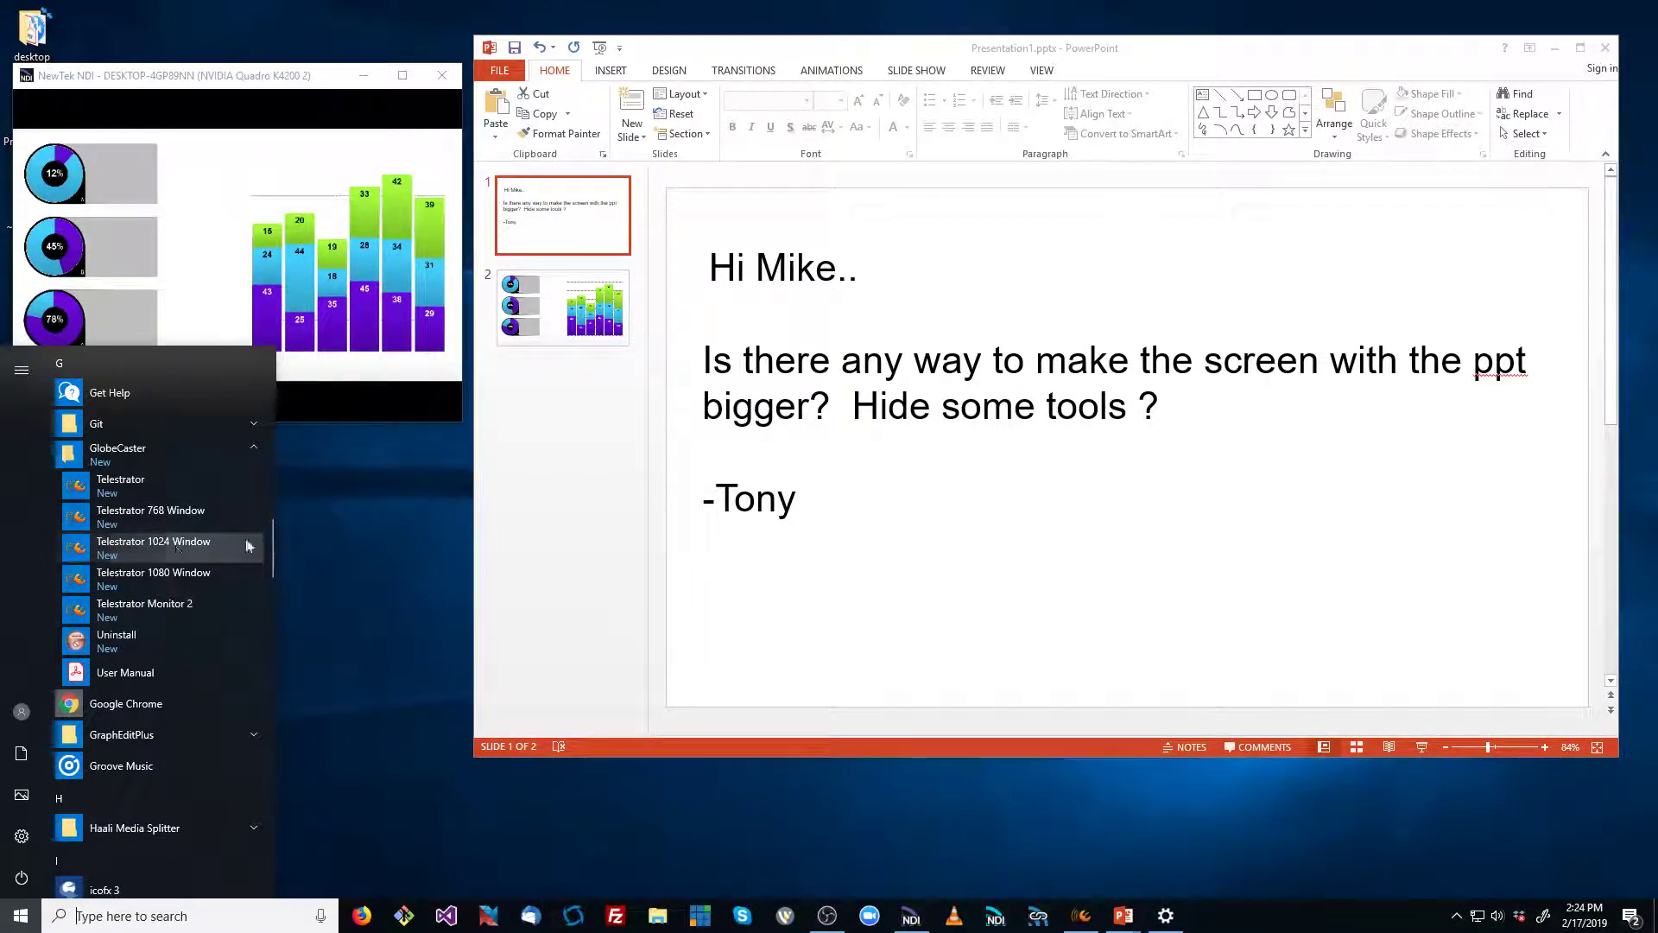
left_click(336, 511)
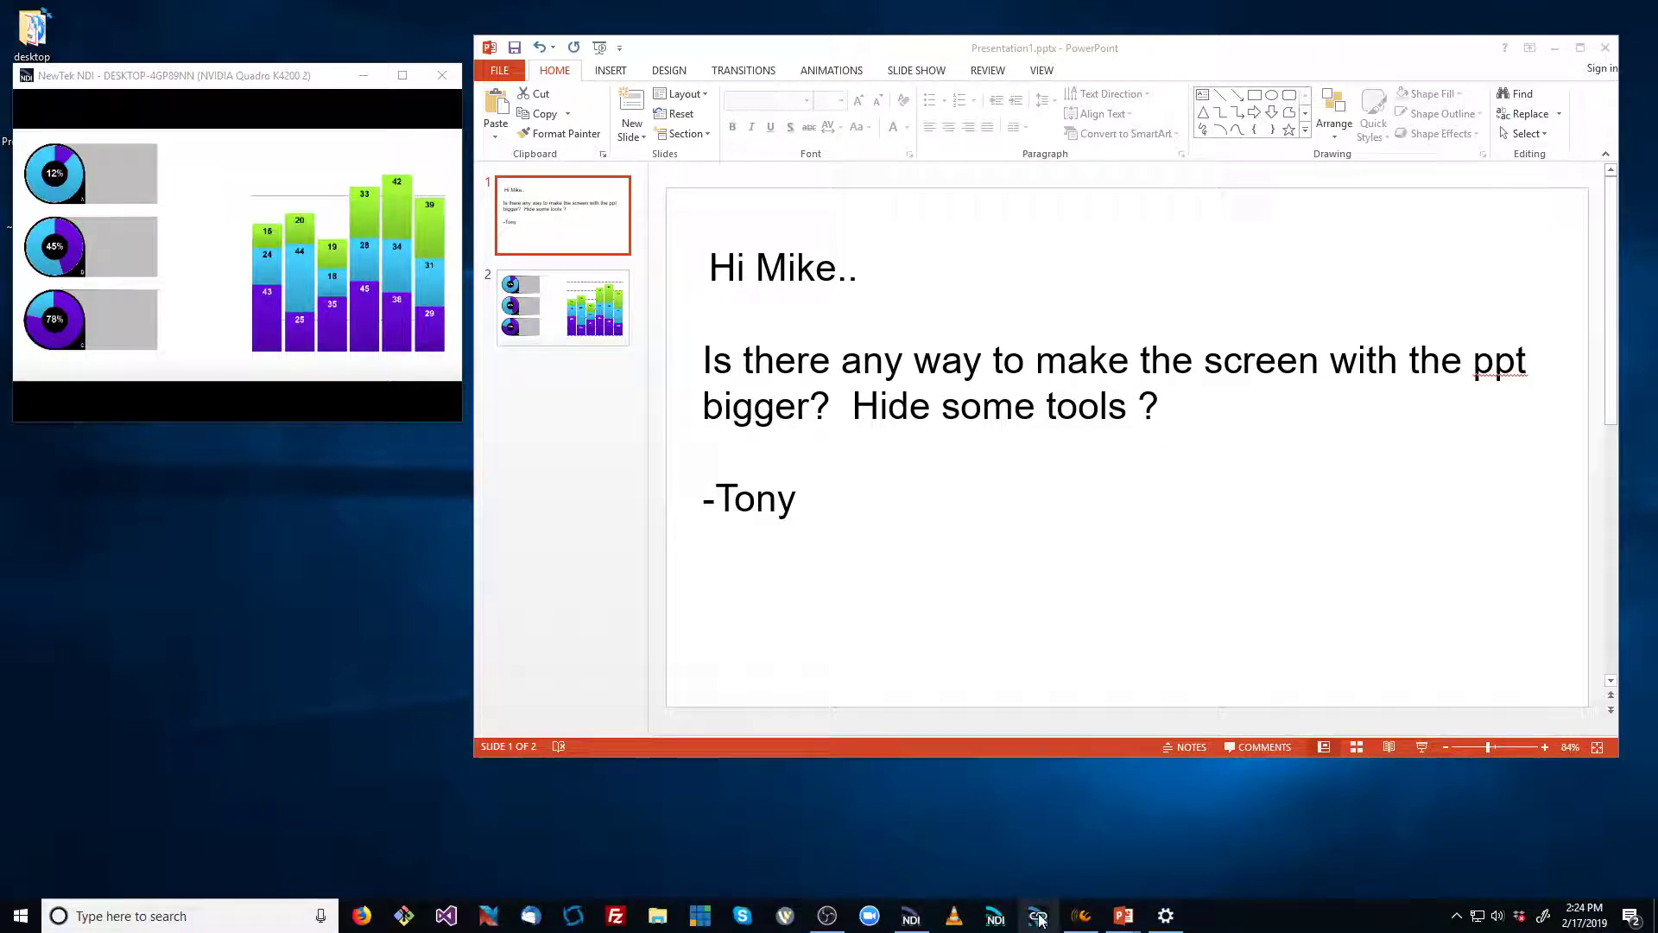
- Bring up Telestrator and rearrange the workspace properties, main tool set and Telestrate library
left_click(1080, 914)
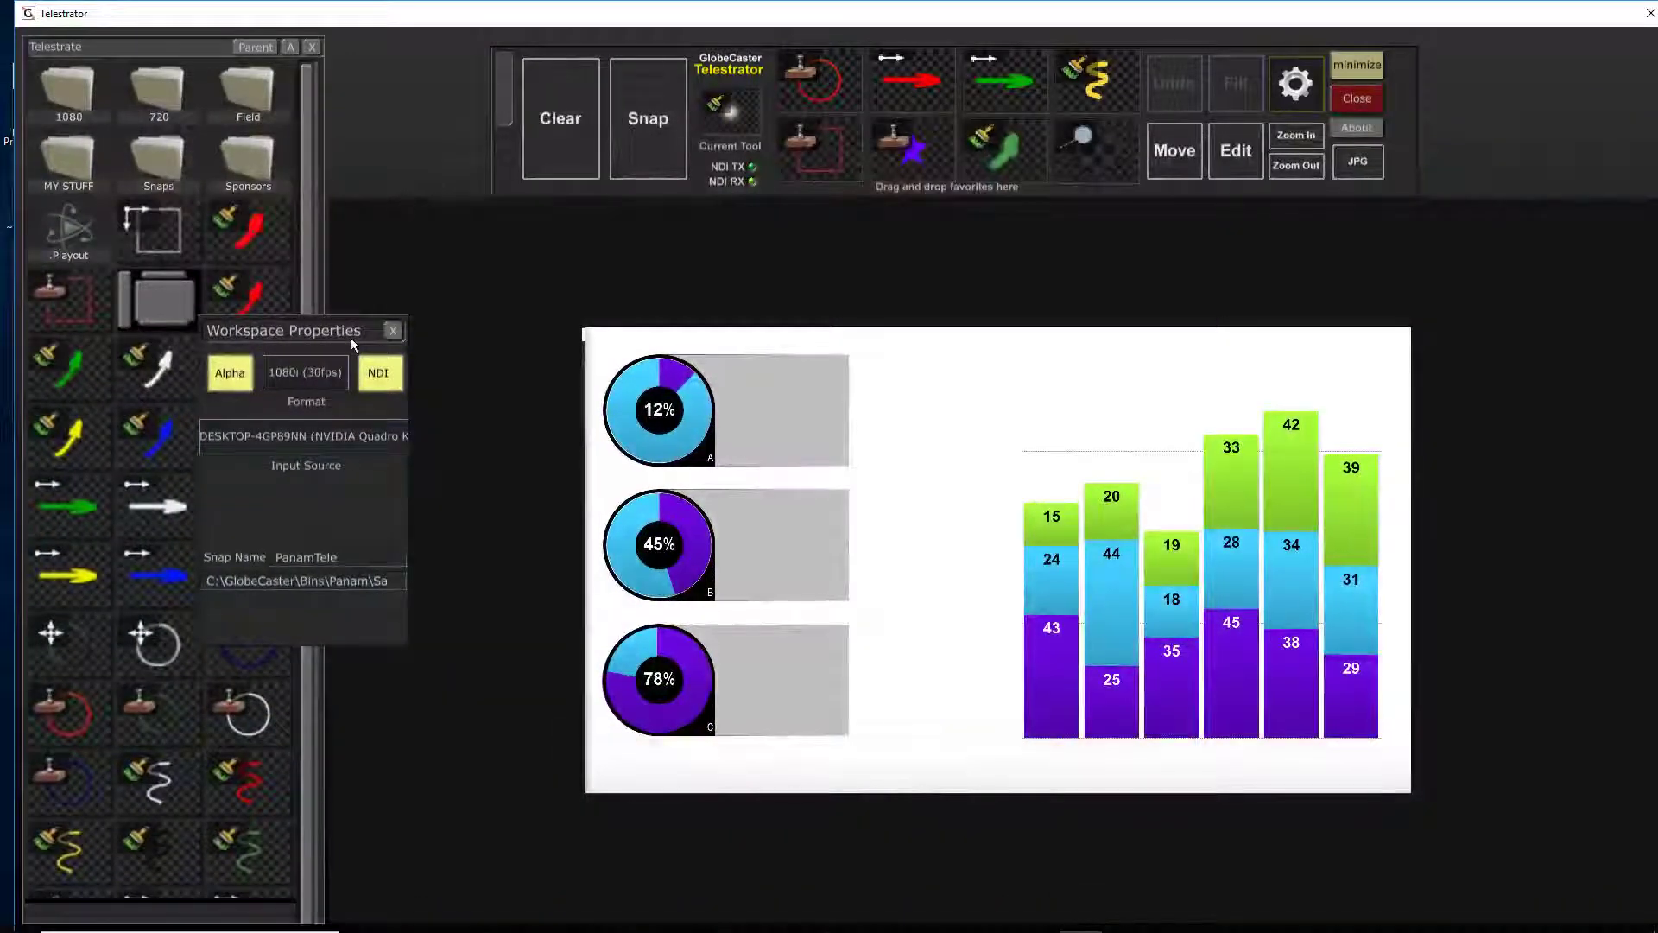
left_click_drag(352, 339, 482, 390)
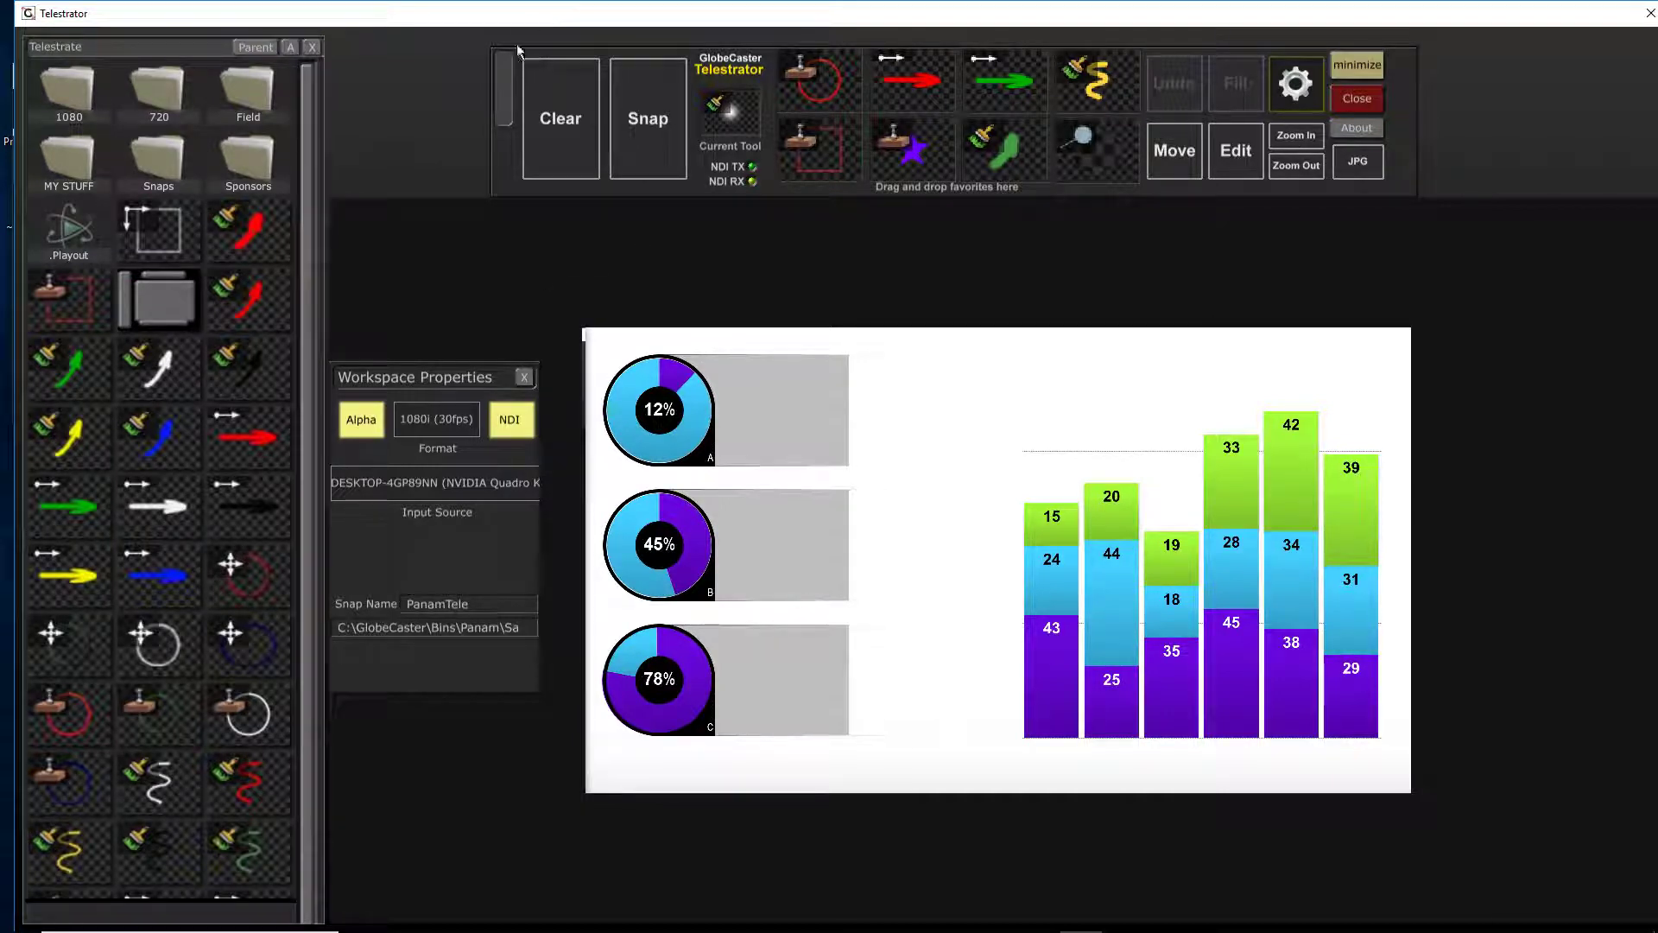
left_click_drag(494, 380, 506, 323)
mouse_move(501, 86)
left_mouse_down()
mouse_move(636, 211)
mouse_move(542, 158)
mouse_move(515, 100)
left_mouse_up()
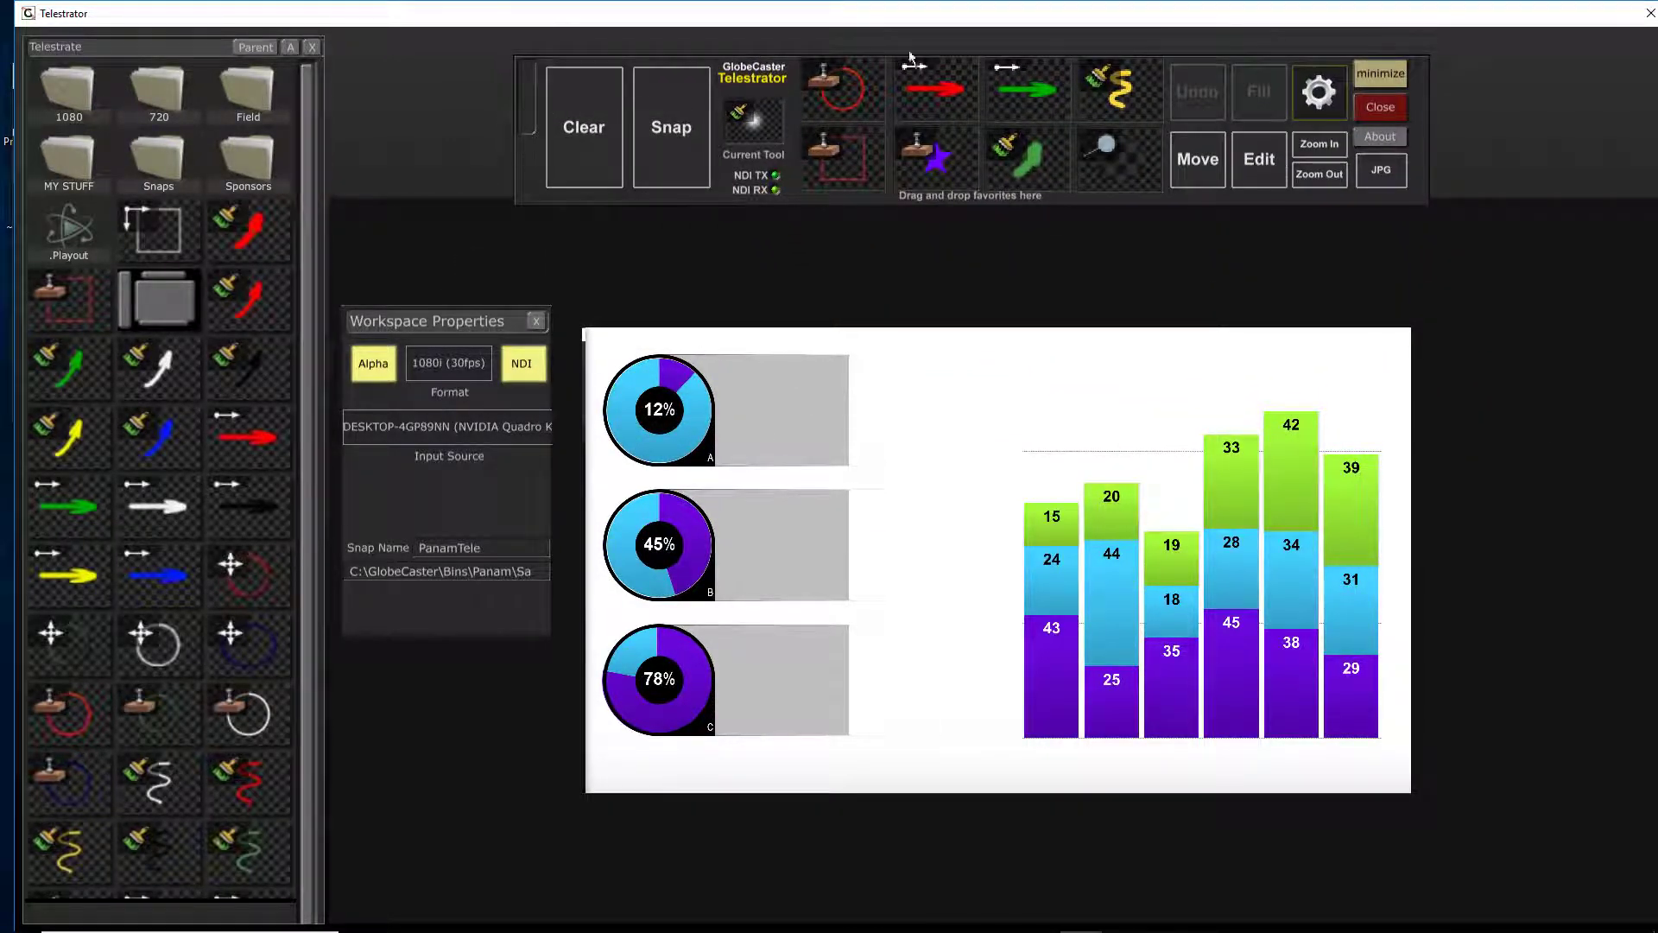
mouse_move(215, 52)
left_mouse_down()
mouse_move(221, 70)
mouse_move(298, 74)
mouse_move(216, 81)
mouse_move(207, 52)
left_mouse_up()
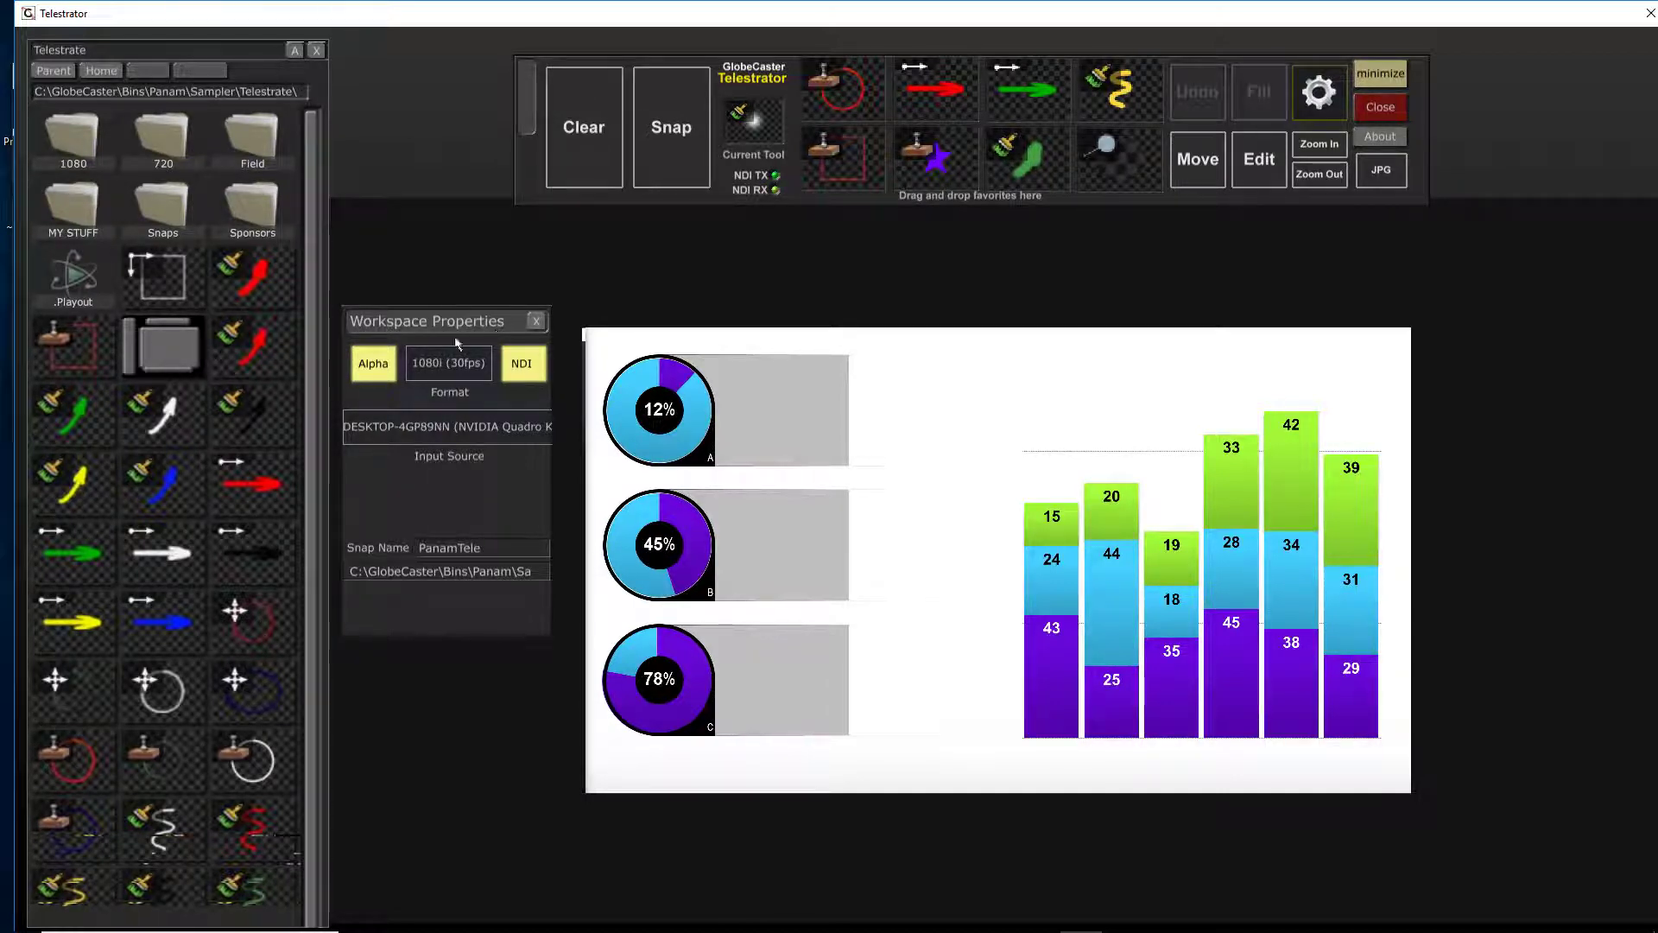
mouse_move(483, 322)
left_mouse_down()
mouse_move(374, 321)
mouse_move(504, 323)
left_mouse_up()
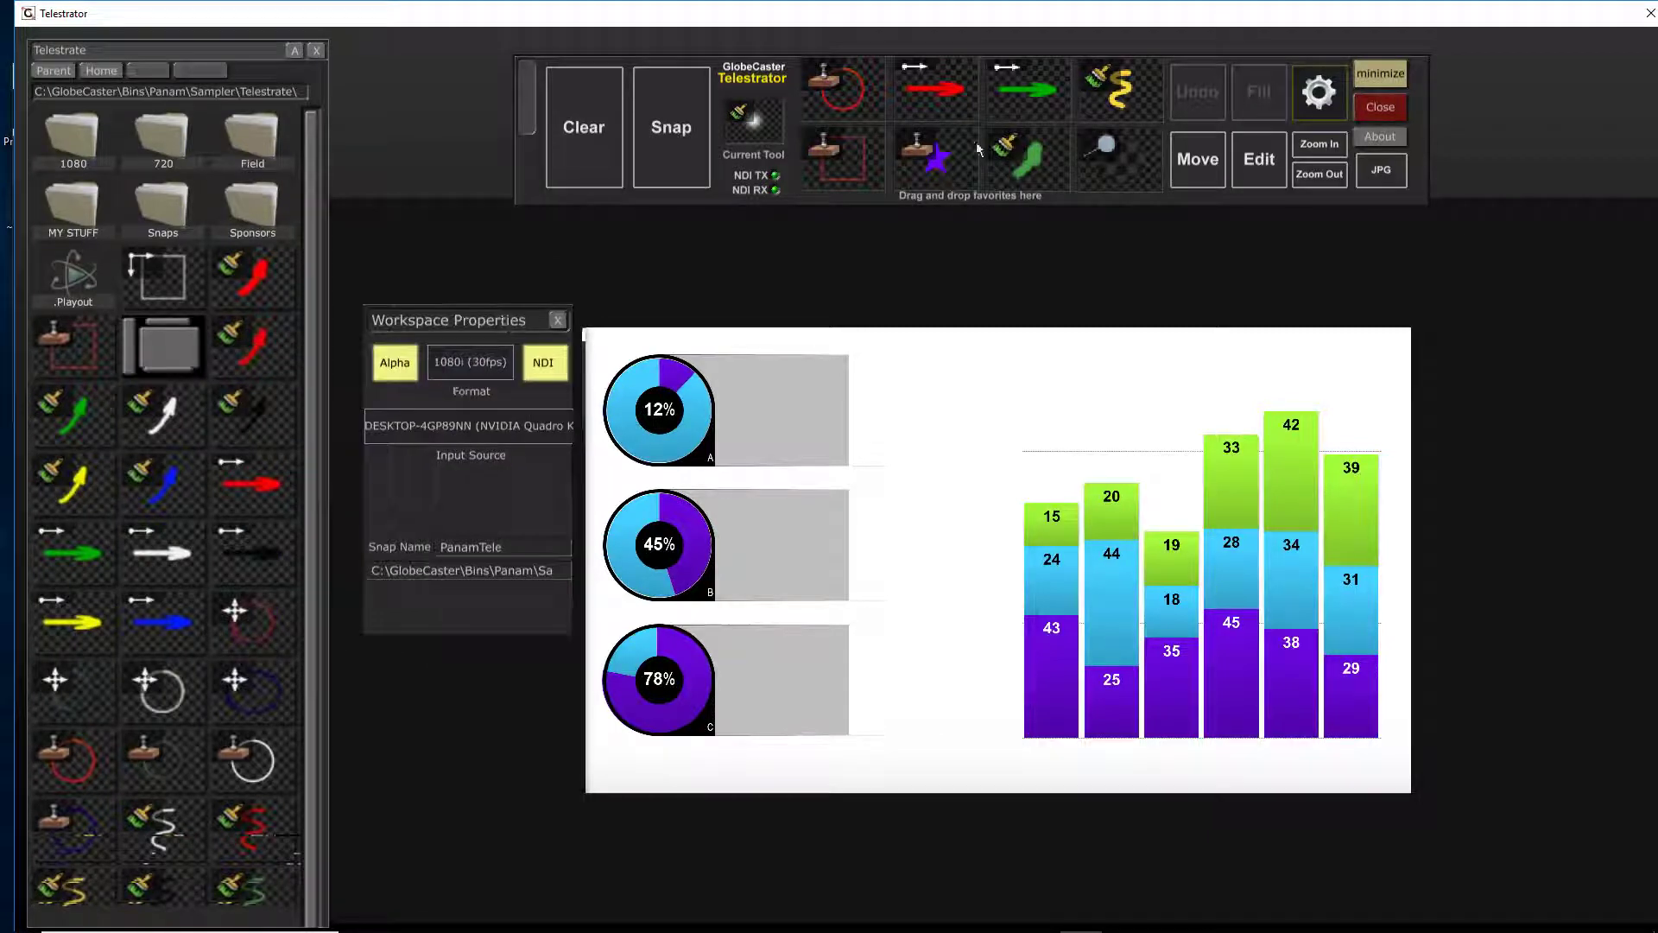
- Close Workspace Properties and shrink the Telestrate tool library to a compact panel
left_click(1328, 108)
left_click(1330, 111)
left_click(1331, 111)
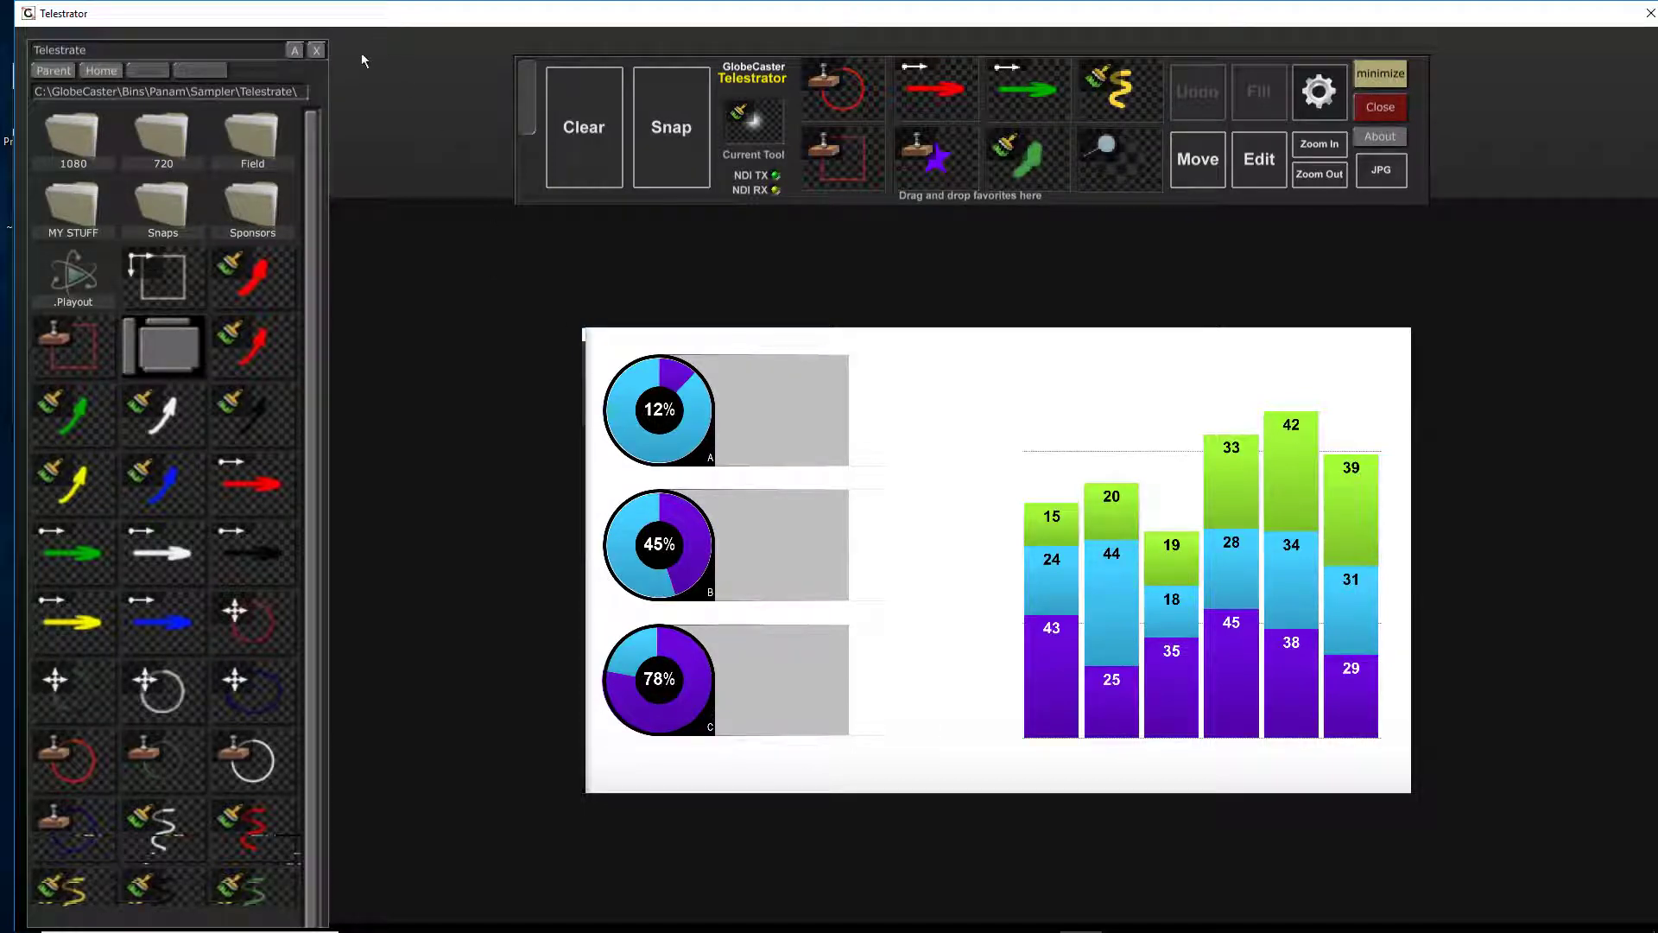
left_click_drag(248, 52, 204, 29)
scroll(204, 173, "down", 5)
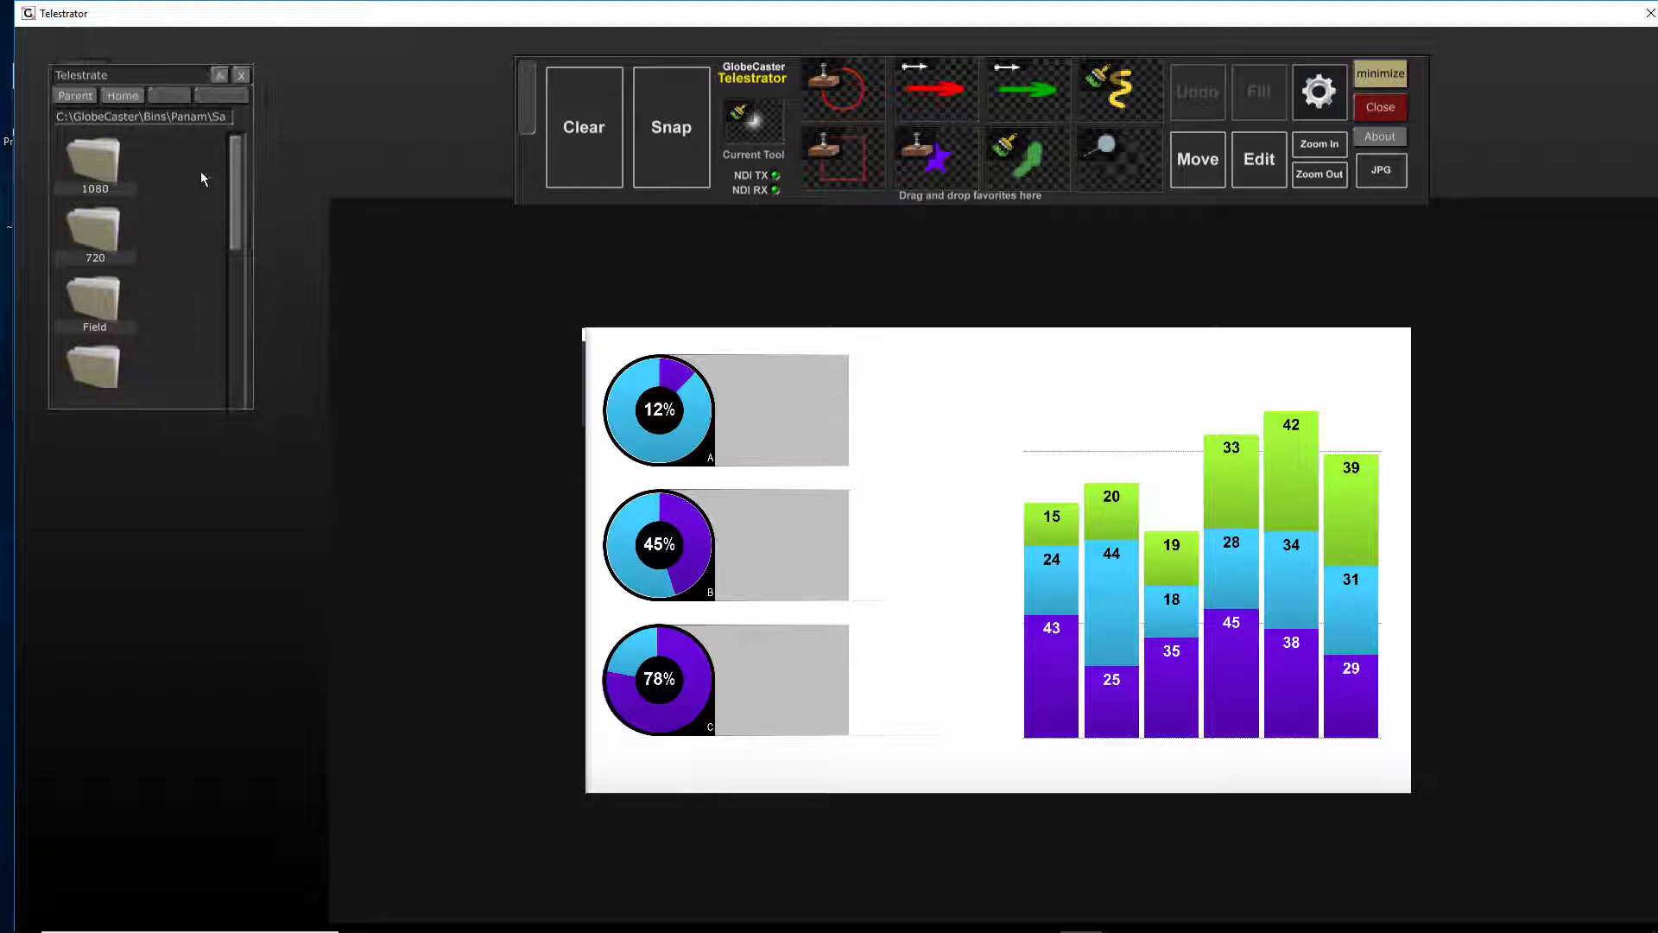
scroll(235, 345, "up", 3)
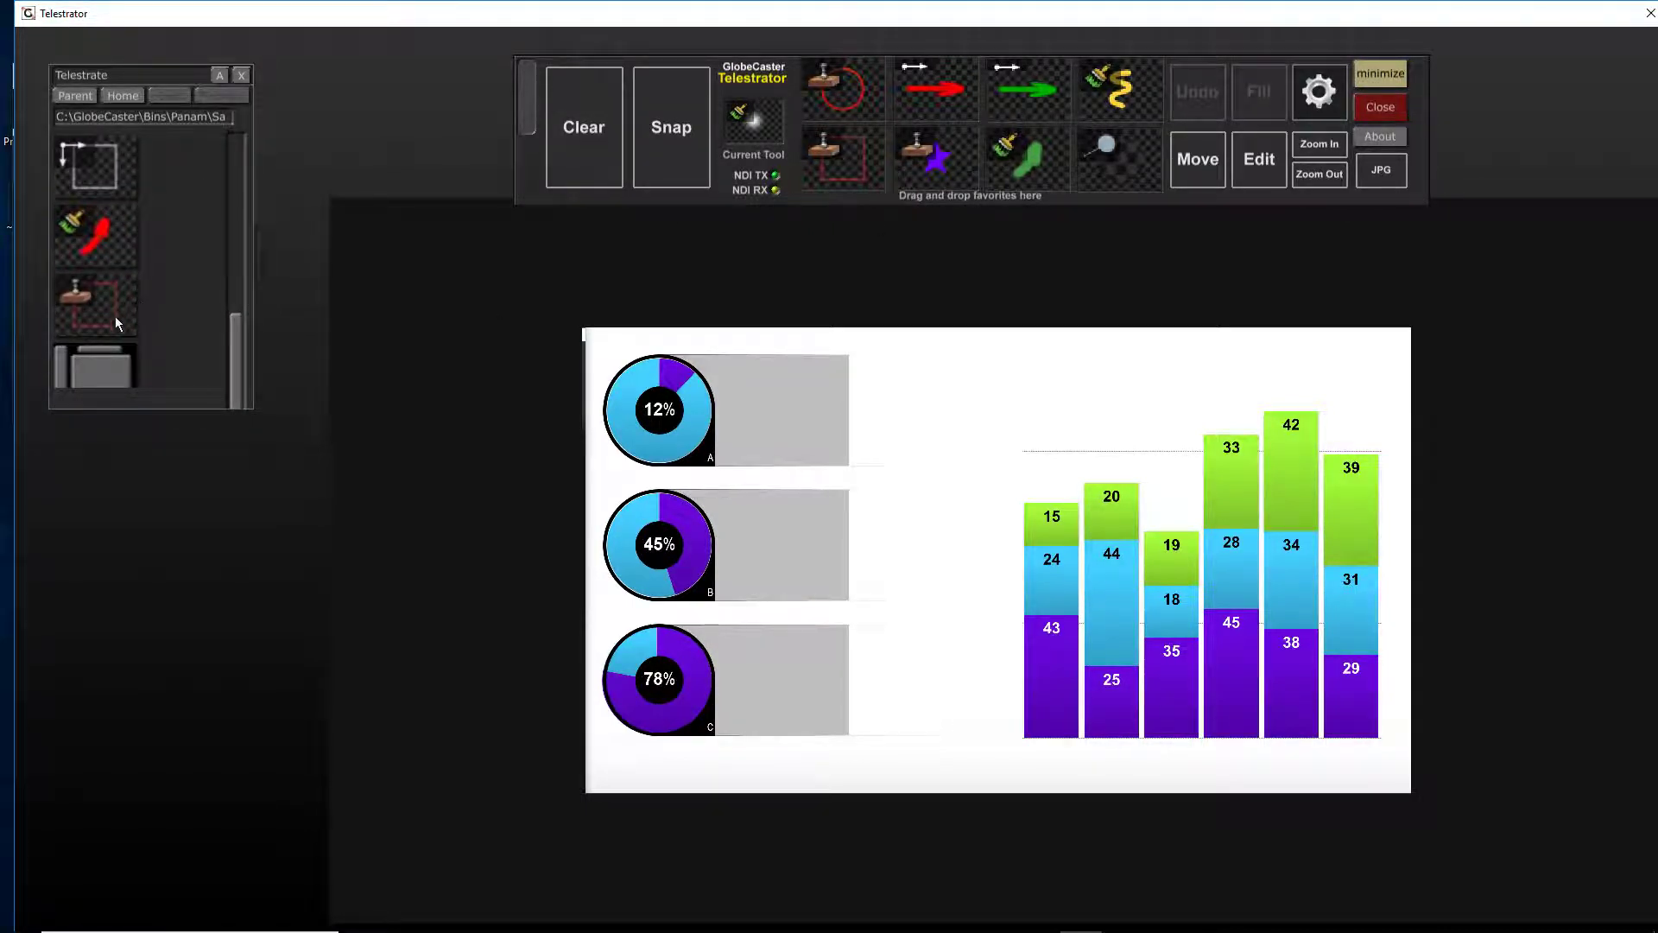
- Add the rectangle tool and, from 720 > Circles, the white and blue circles to favorites
left_click_drag(95, 165, 938, 160)
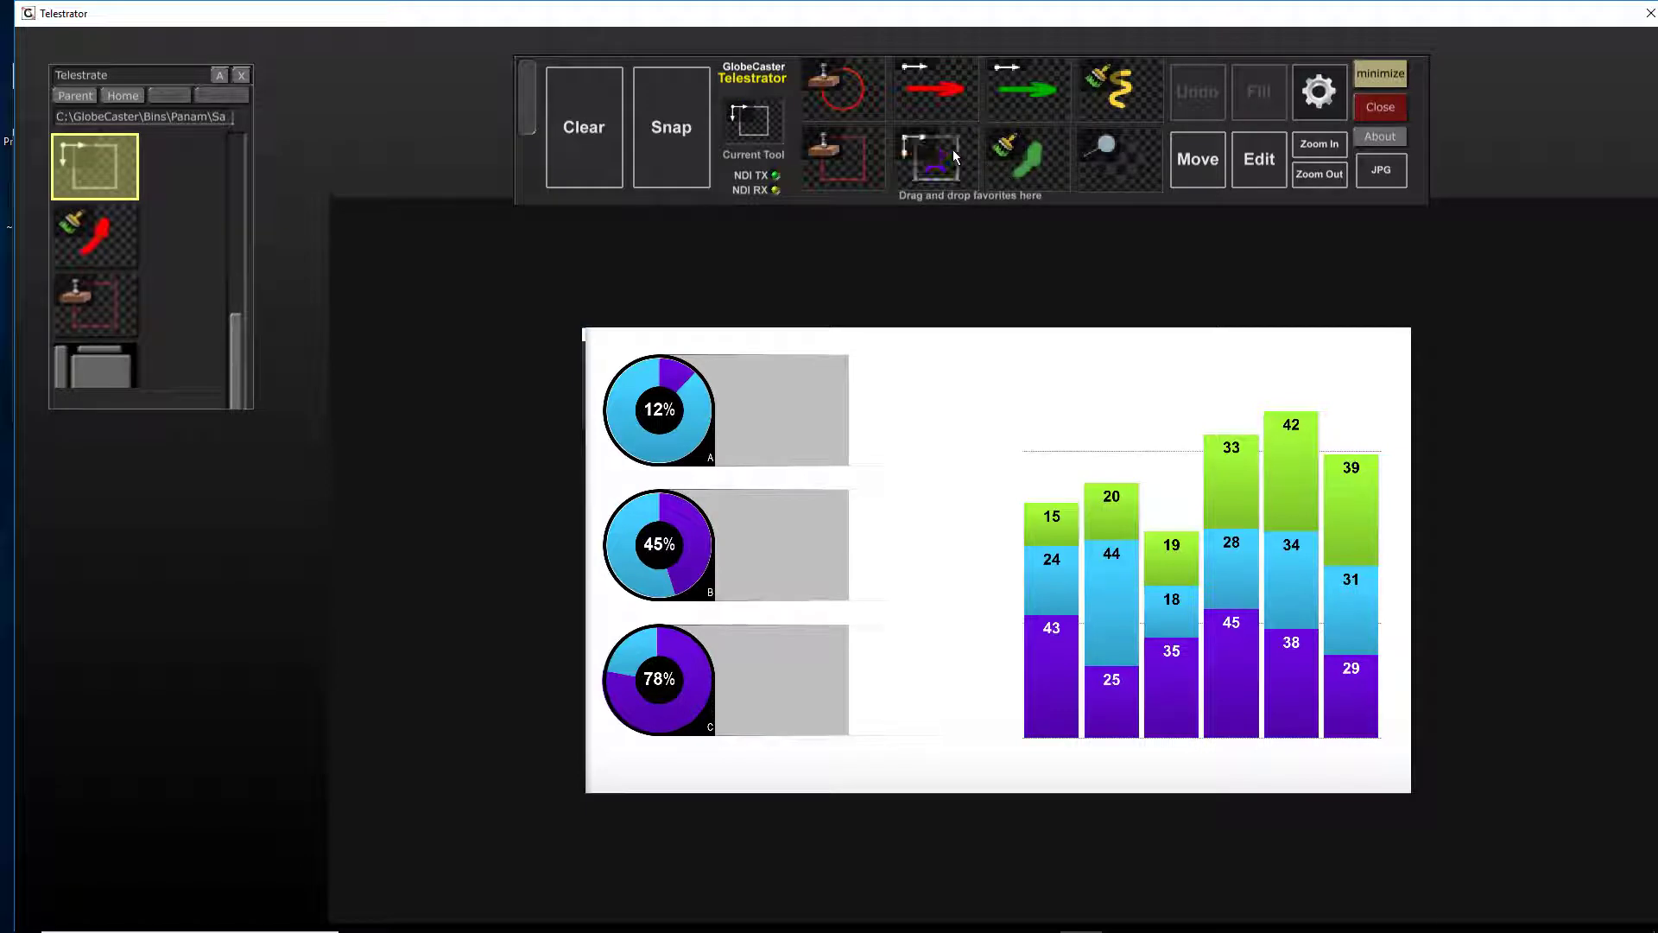
left_click_drag(235, 358, 235, 175)
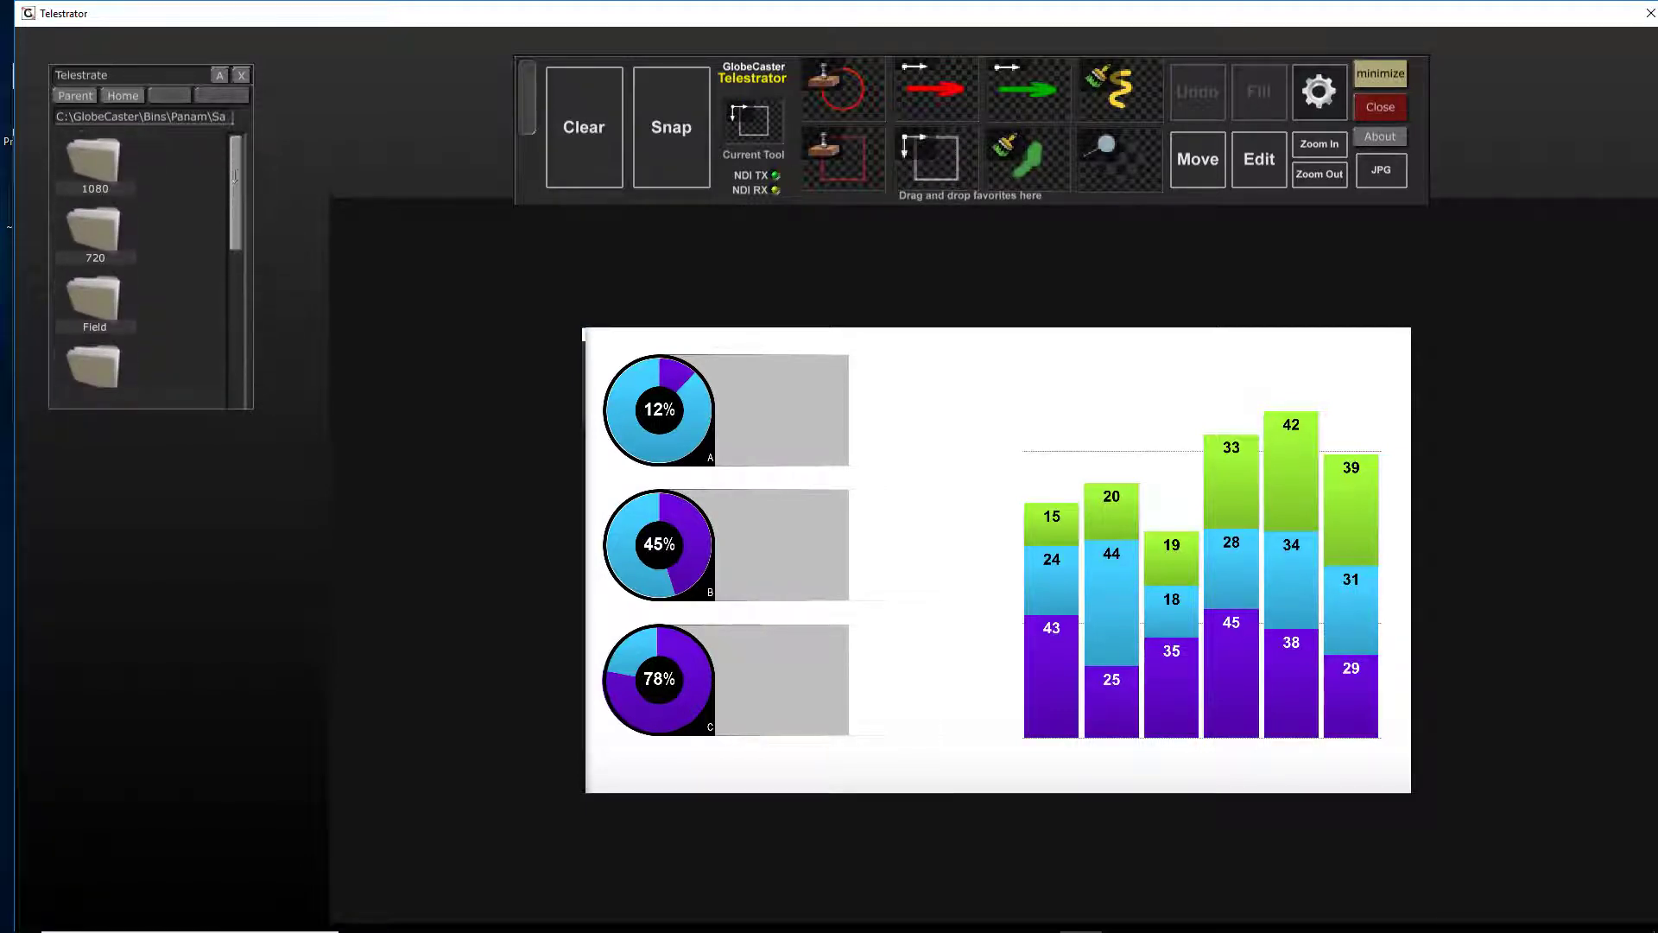
double_click(102, 231)
double_click(102, 231)
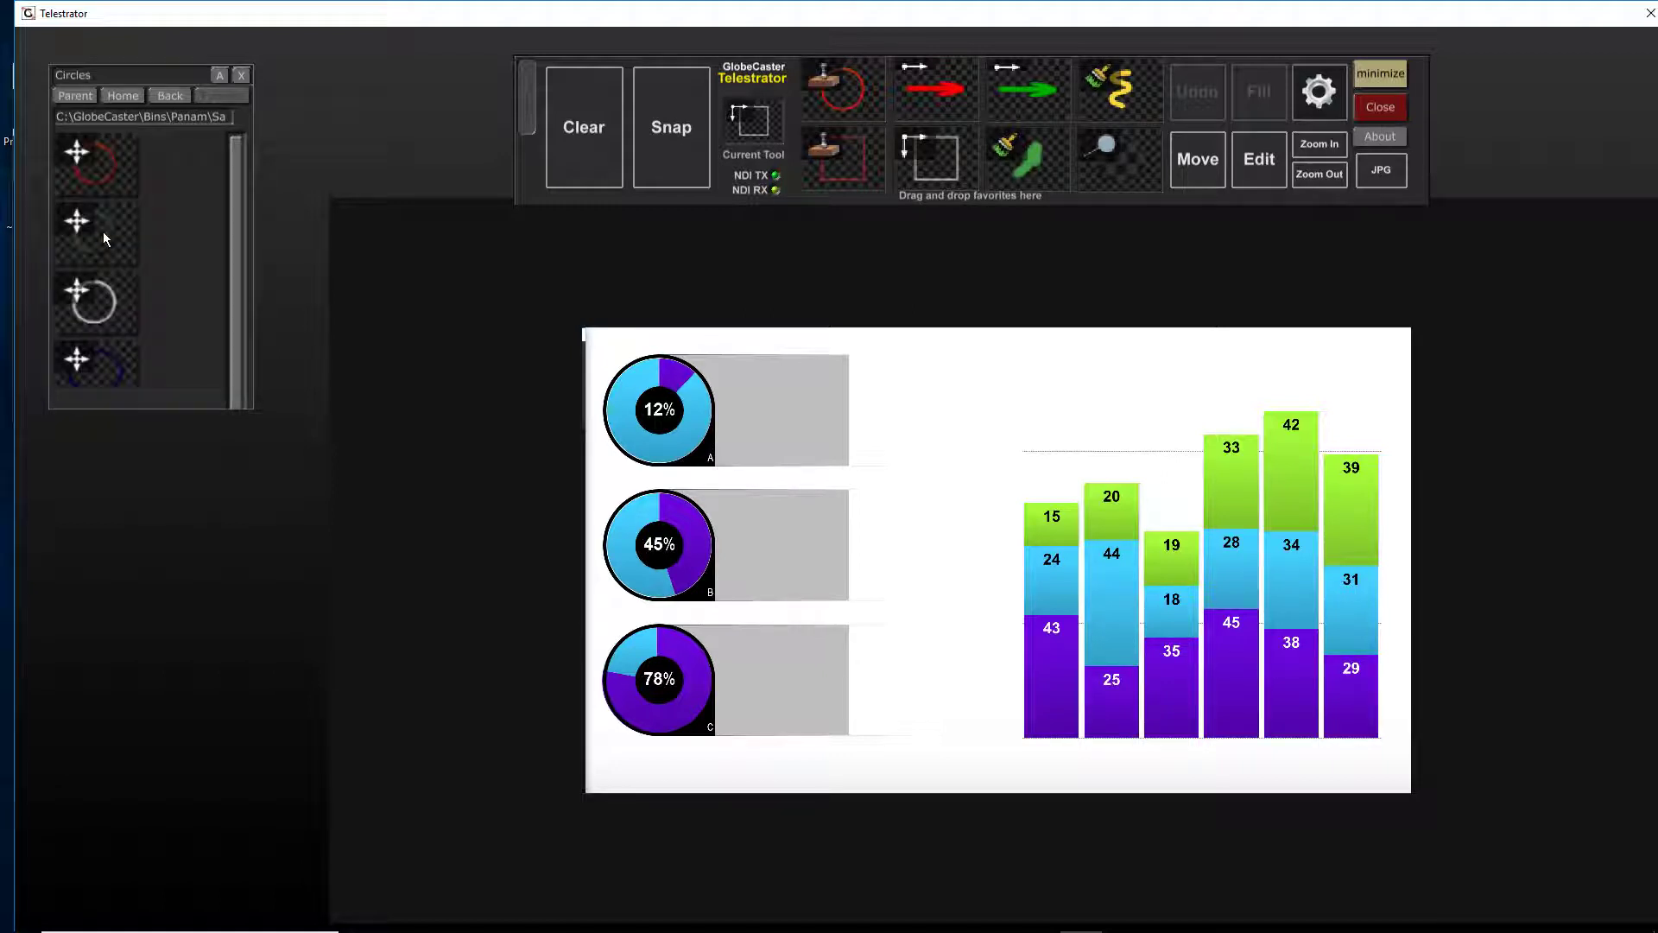
mouse_move(91, 298)
left_mouse_down()
mouse_move(799, 211)
mouse_move(1028, 163)
left_mouse_up()
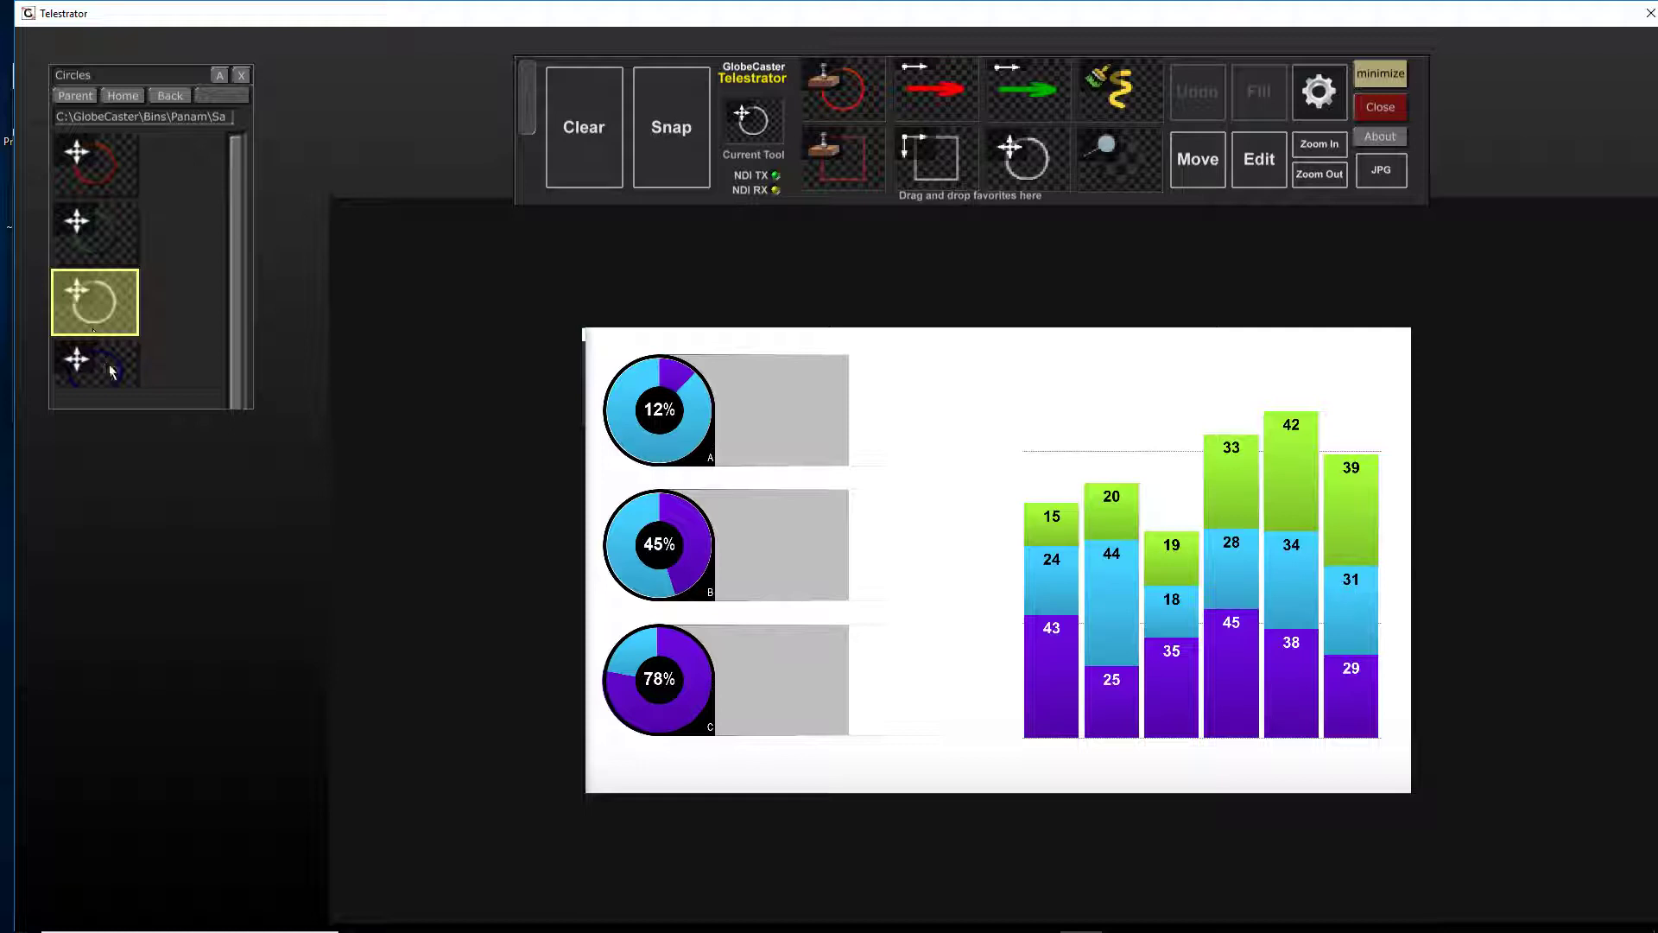
left_click_drag(111, 372, 1027, 163)
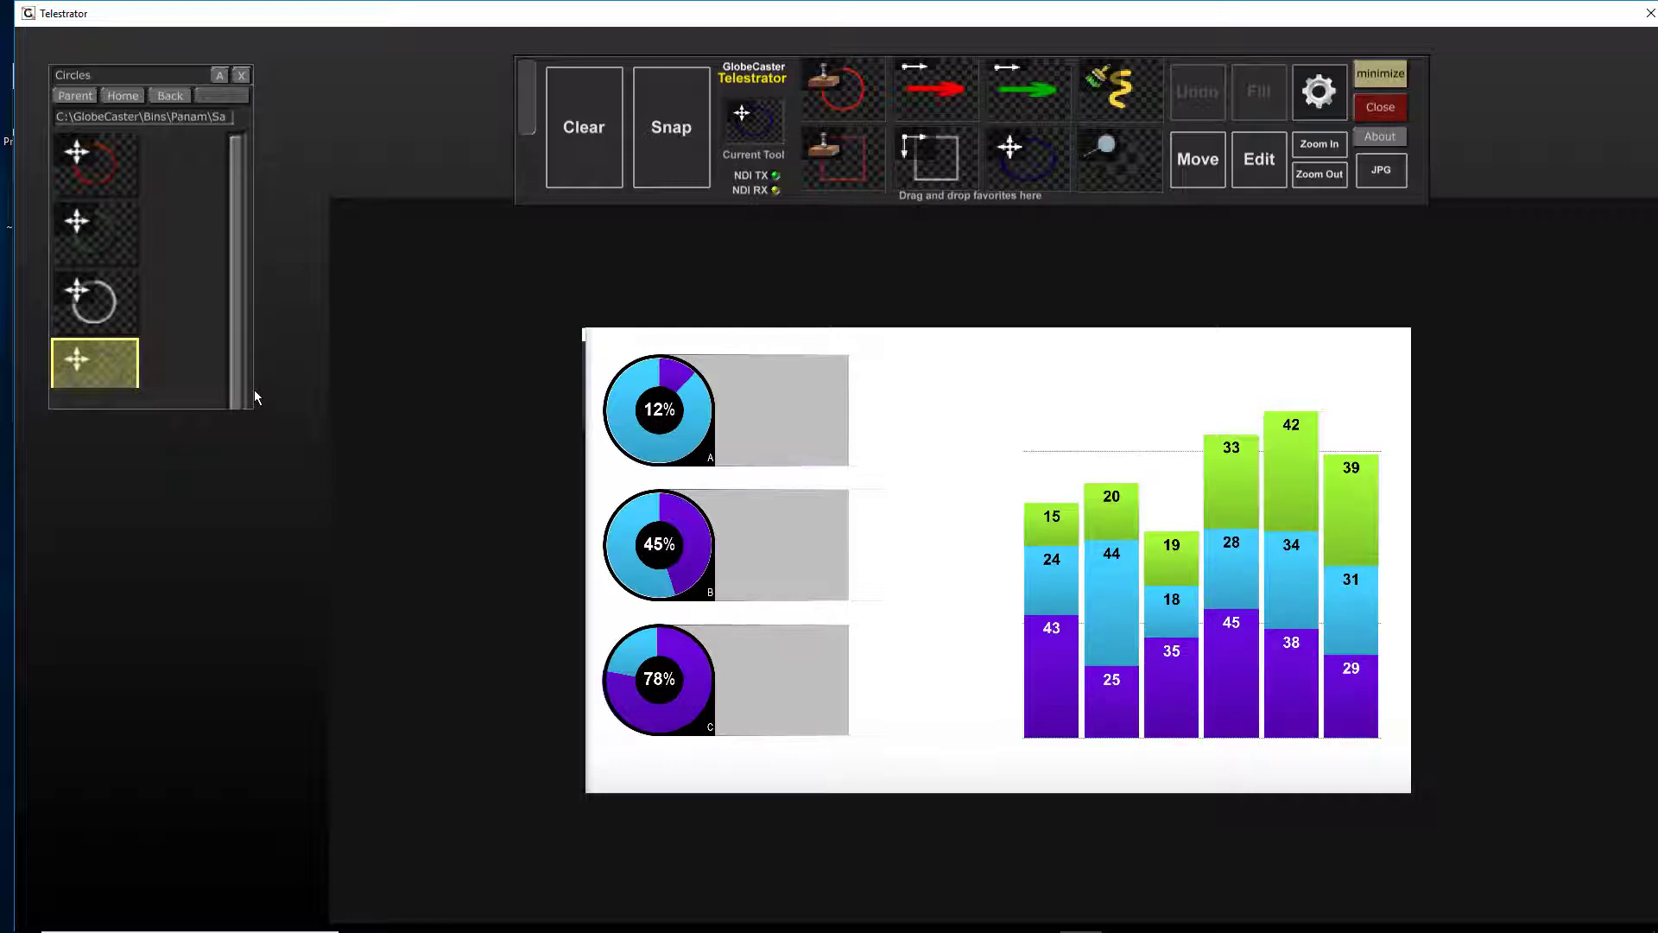
- Widen the Circles panel to two columns, enlarge it, and move it higher
left_click_drag(249, 385, 333, 388)
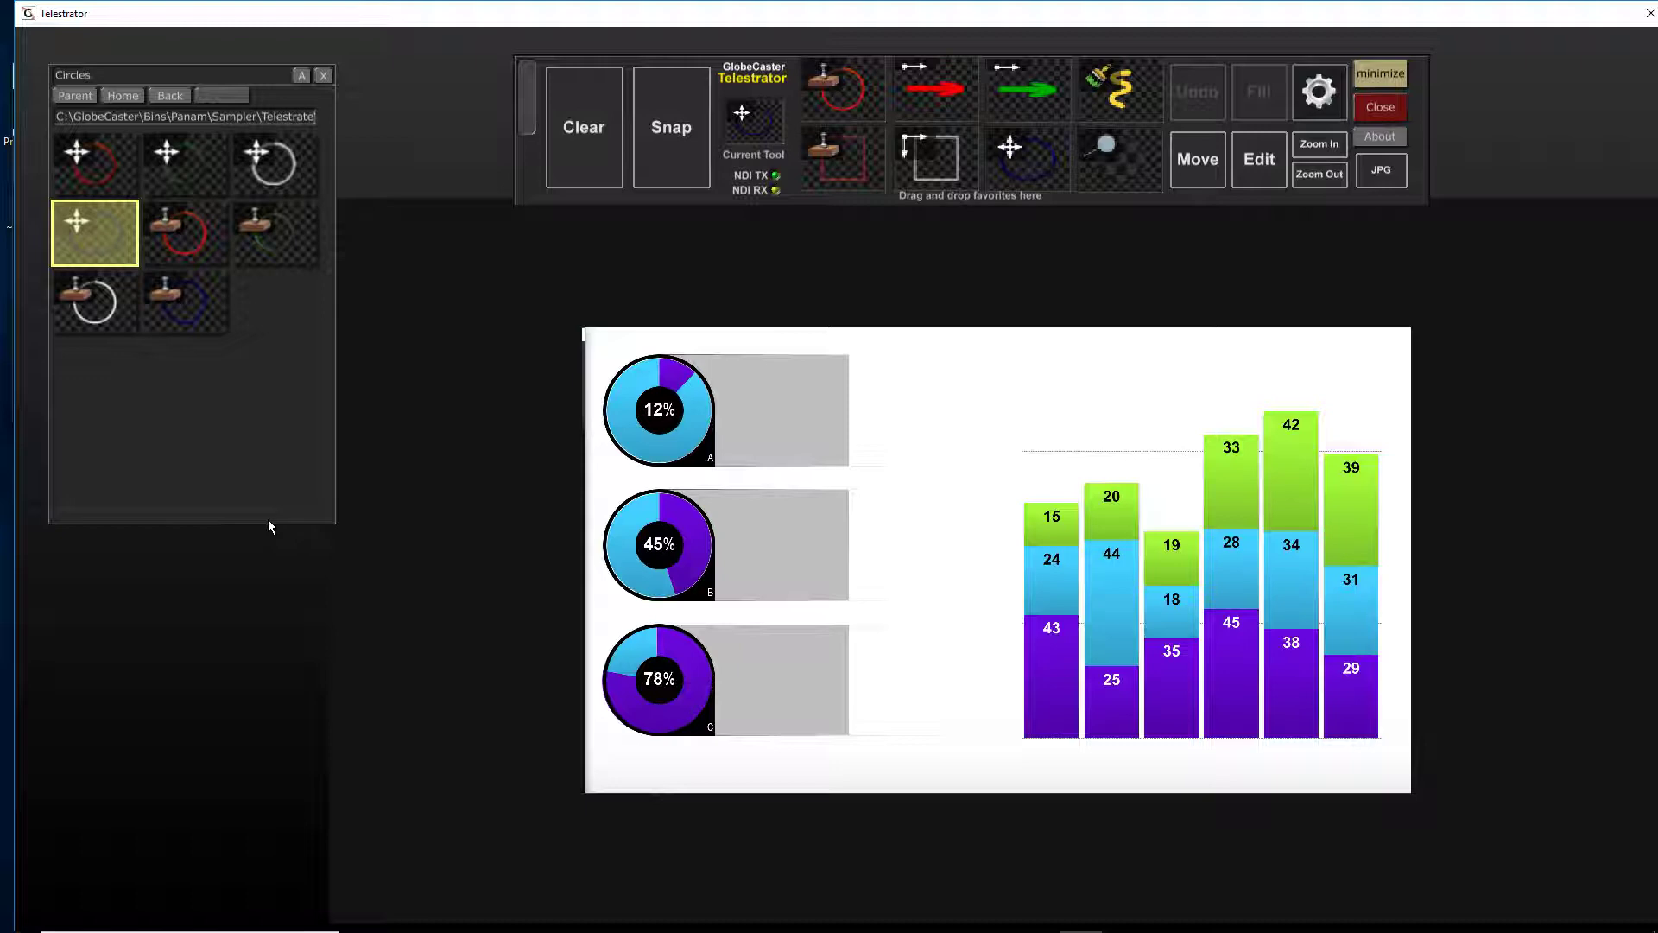
left_click_drag(325, 574, 337, 650)
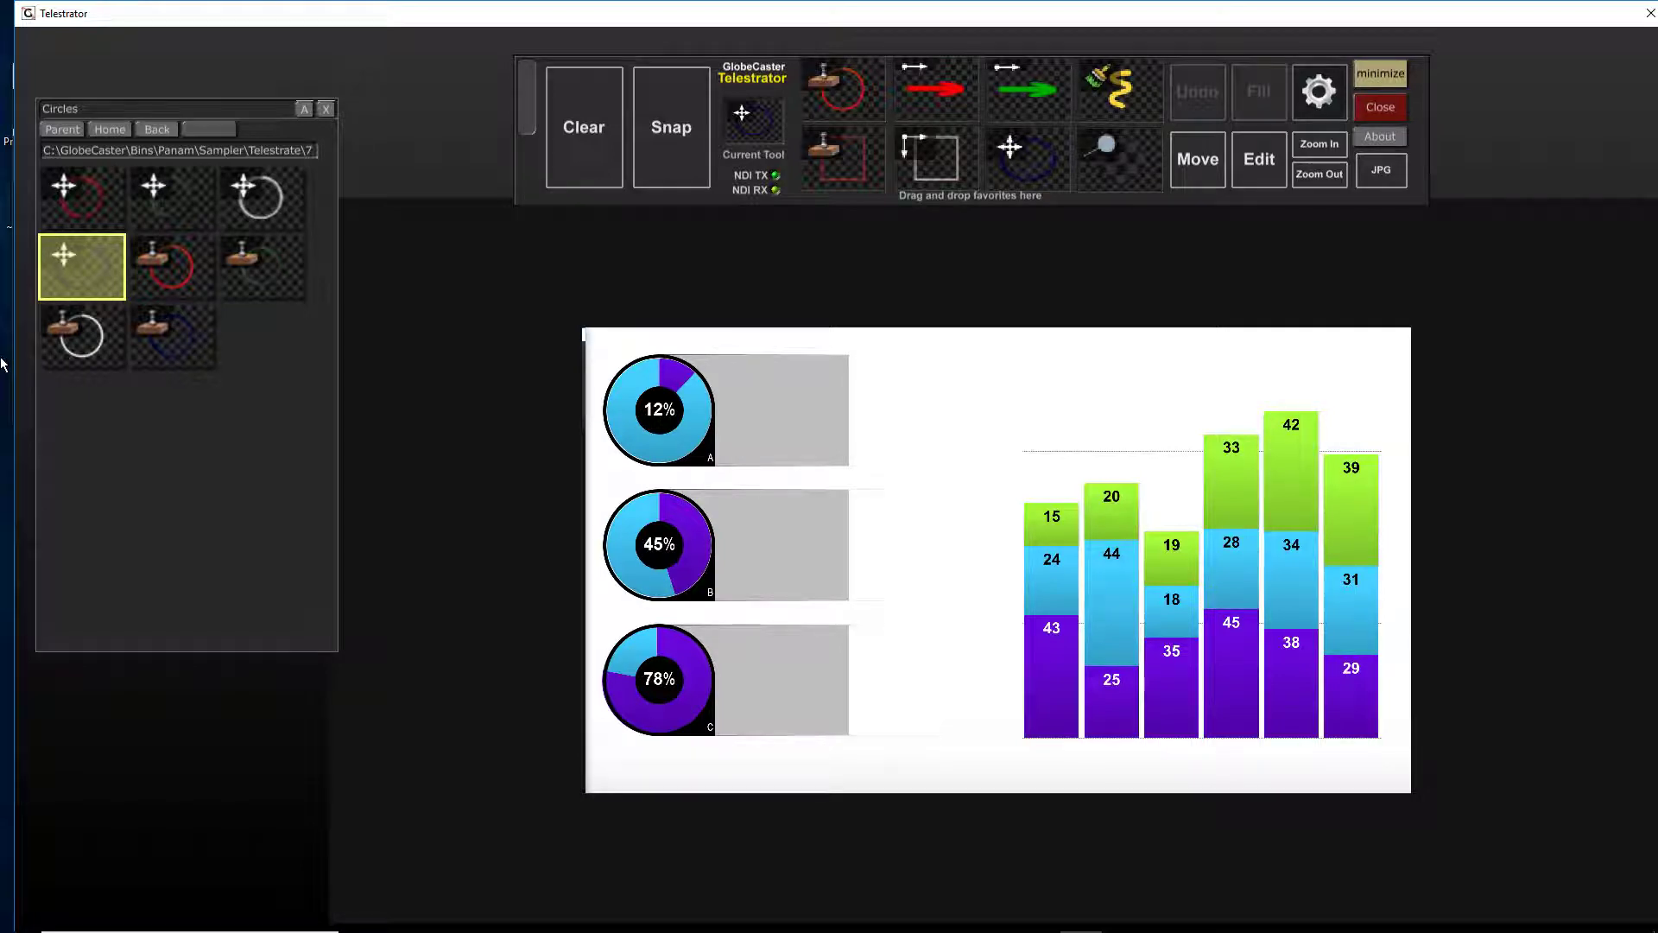
left_click_drag(3, 363, 13, 362)
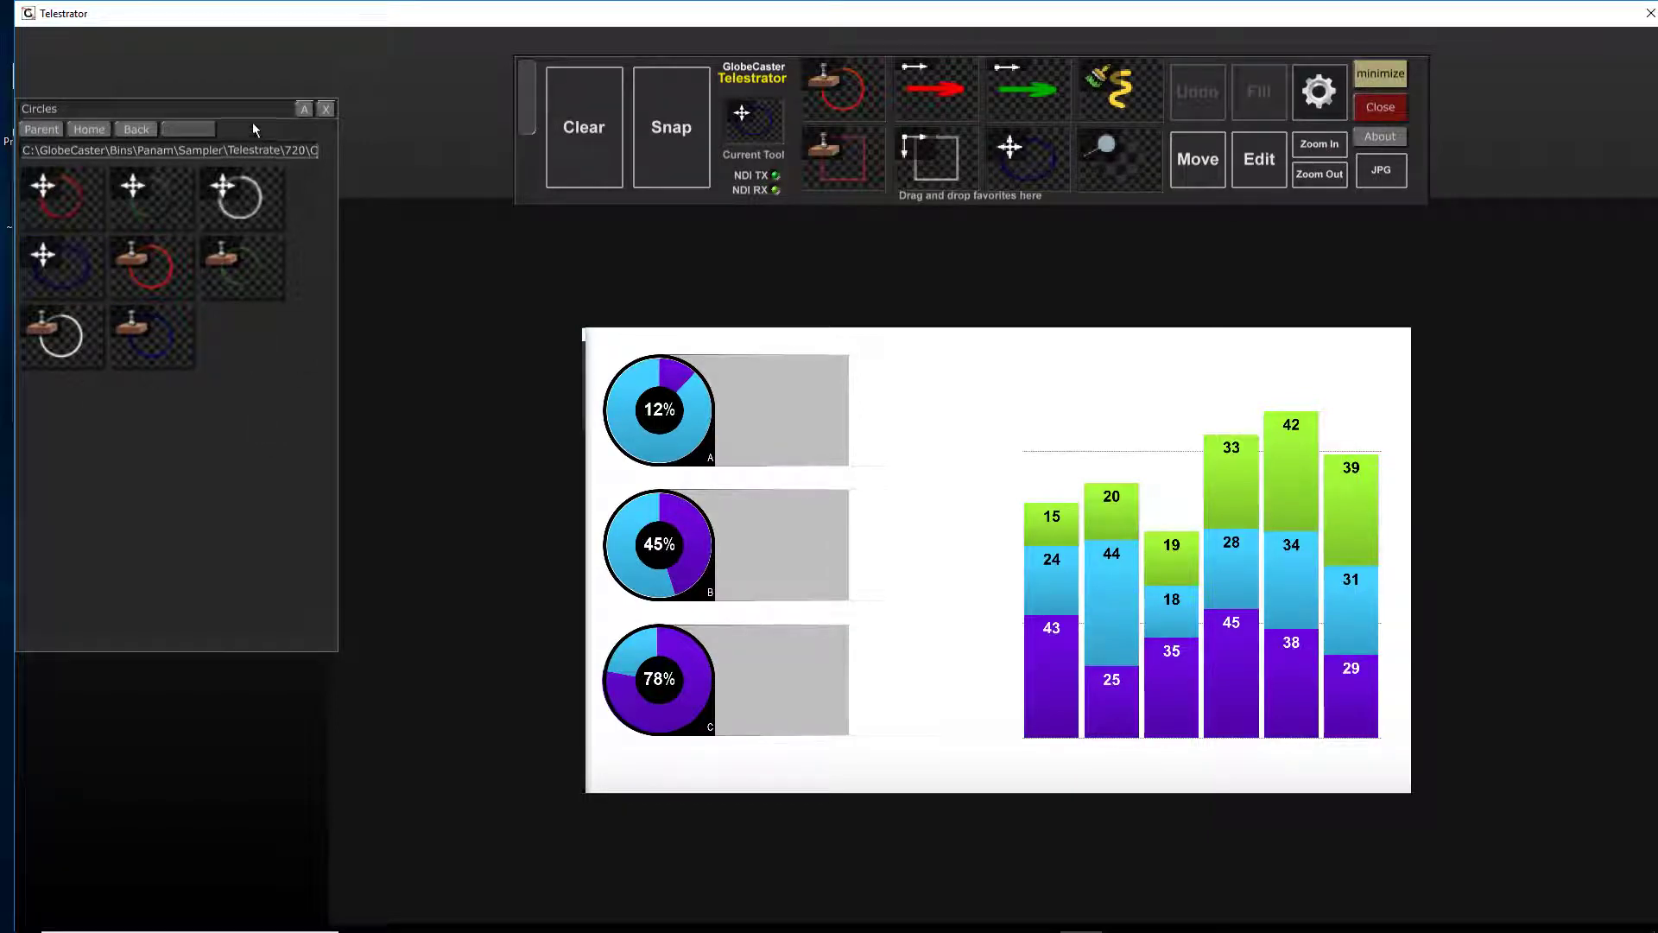
left_click_drag(253, 123, 231, 86)
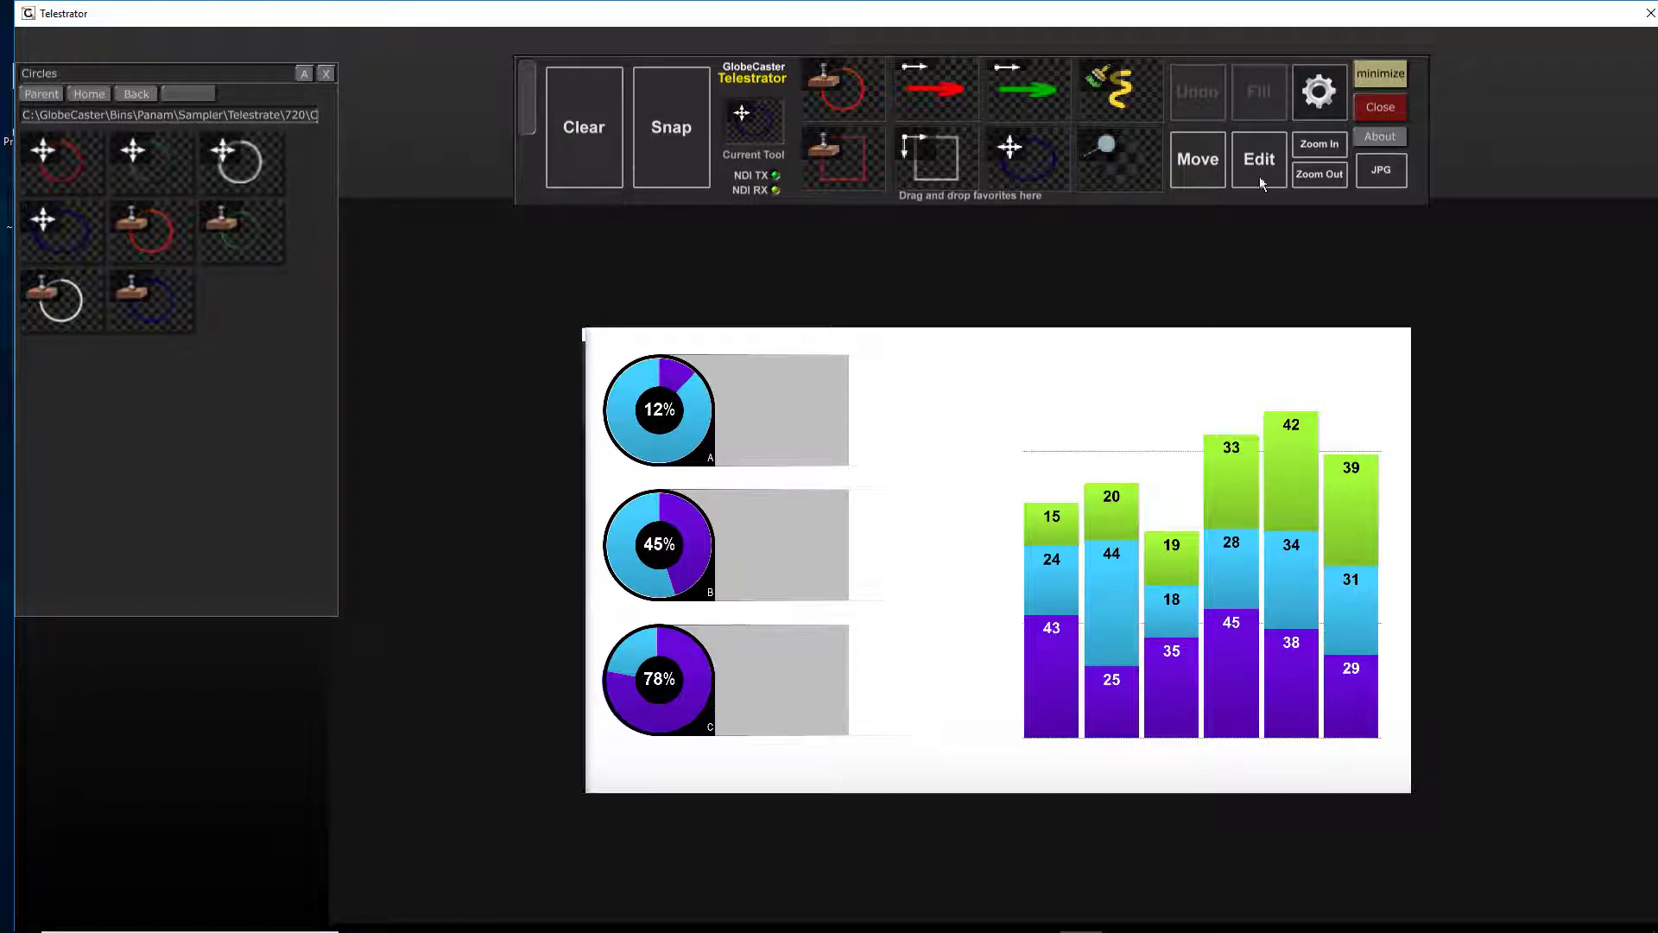
left_click(327, 75)
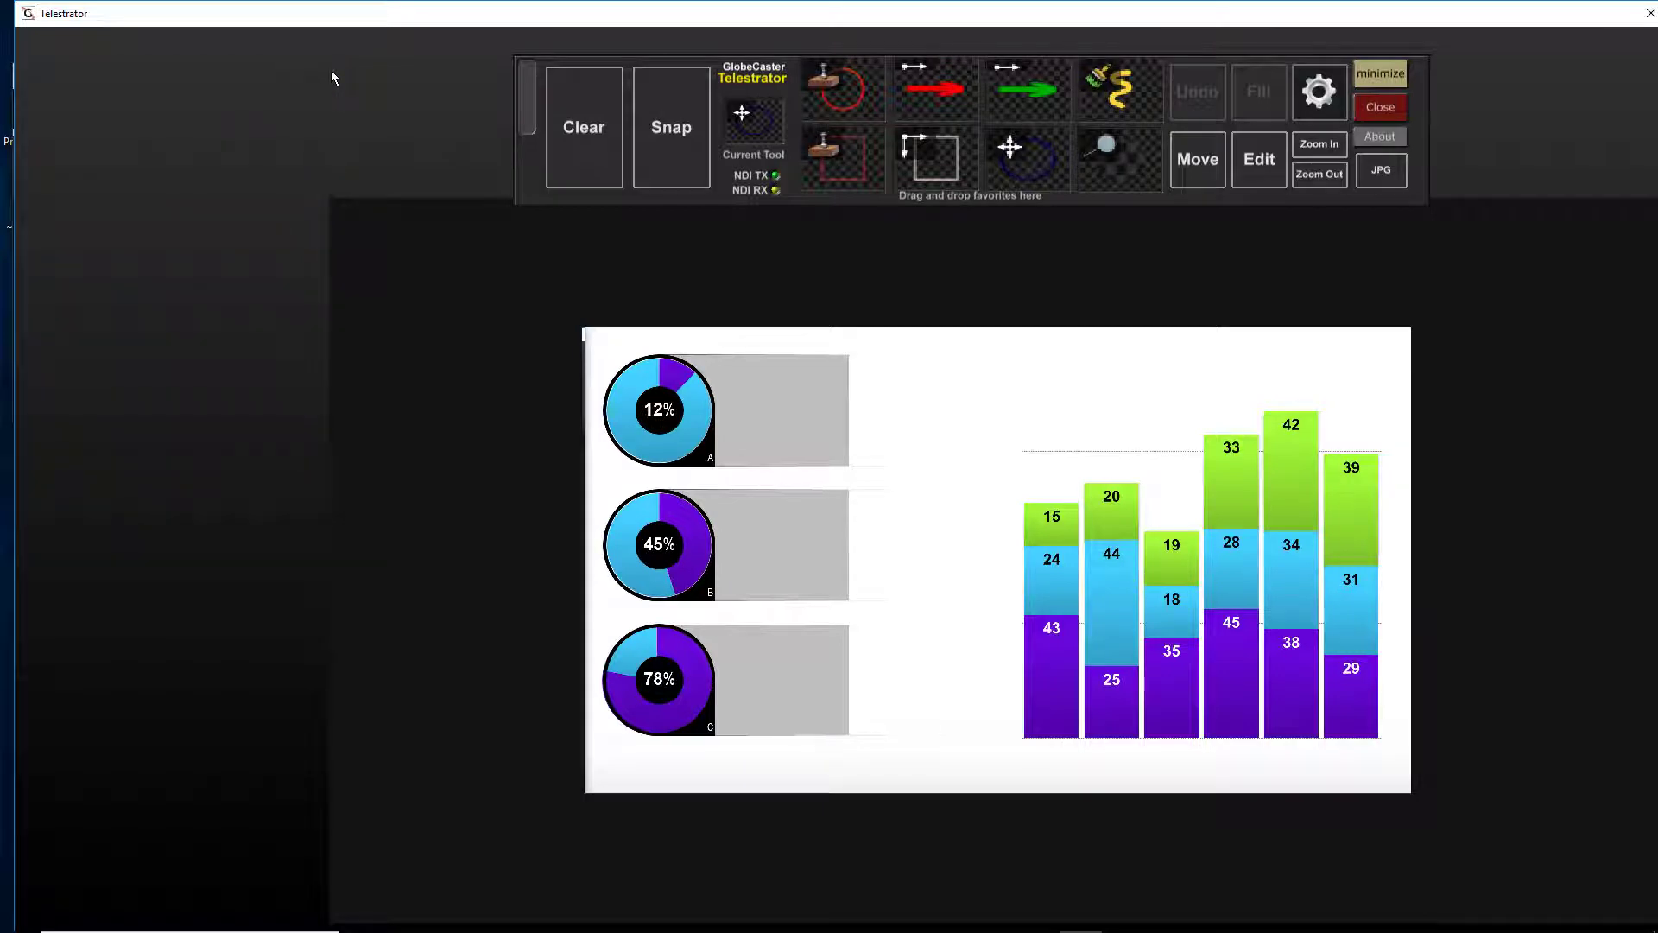
right_click(179, 388)
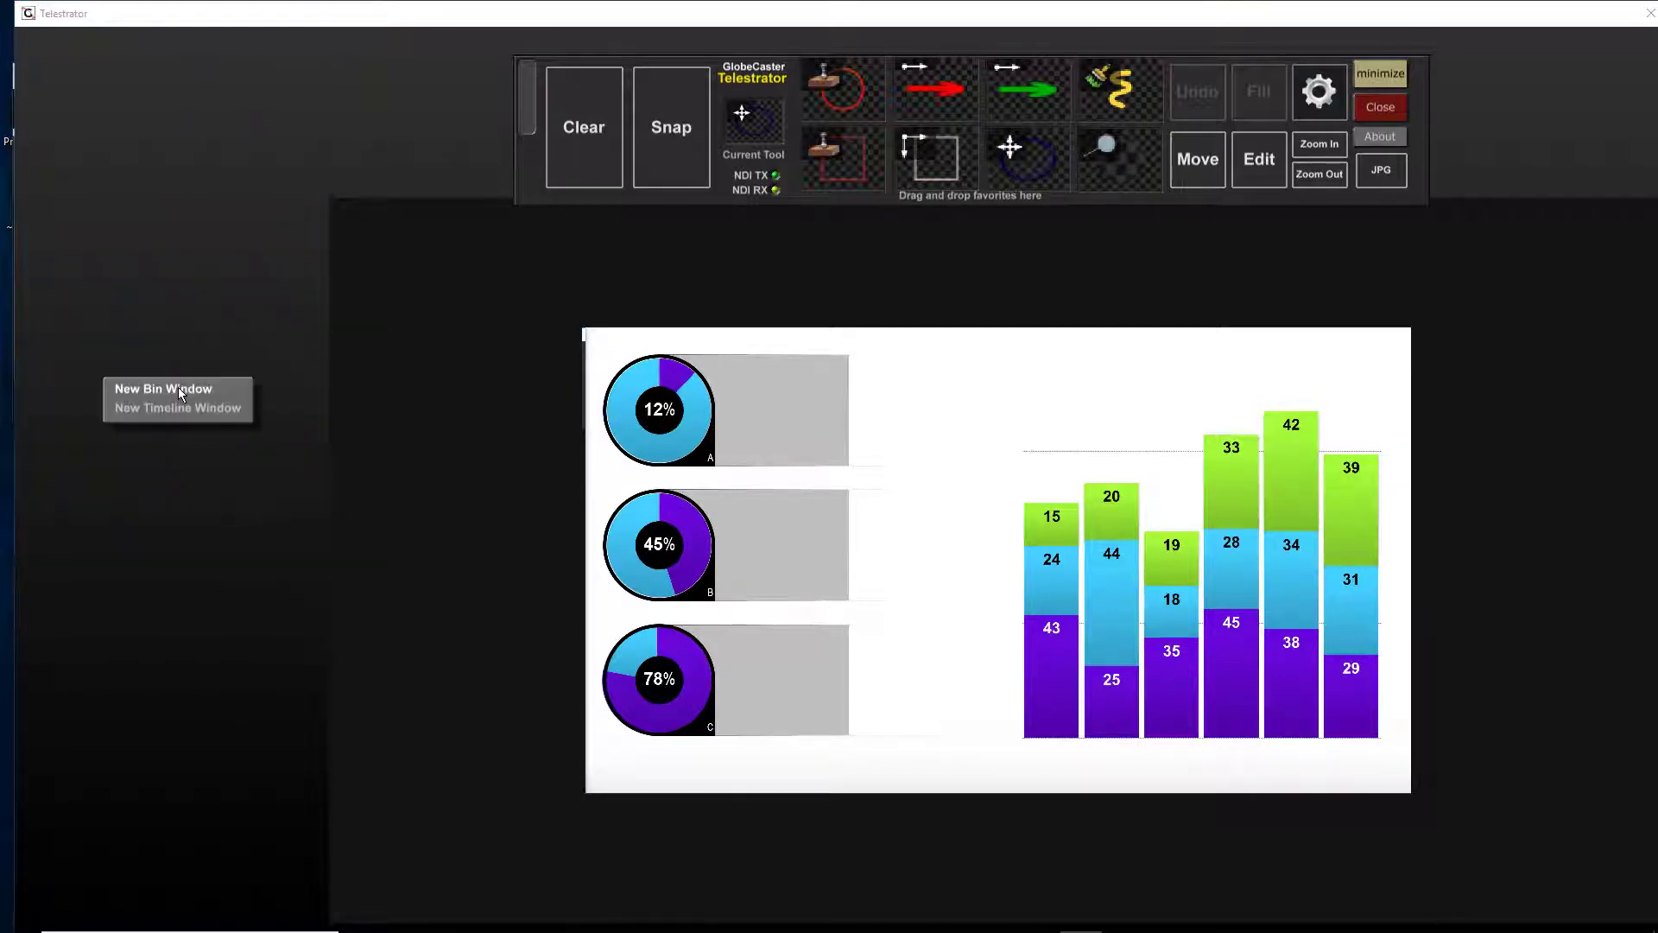
left_click(177, 389)
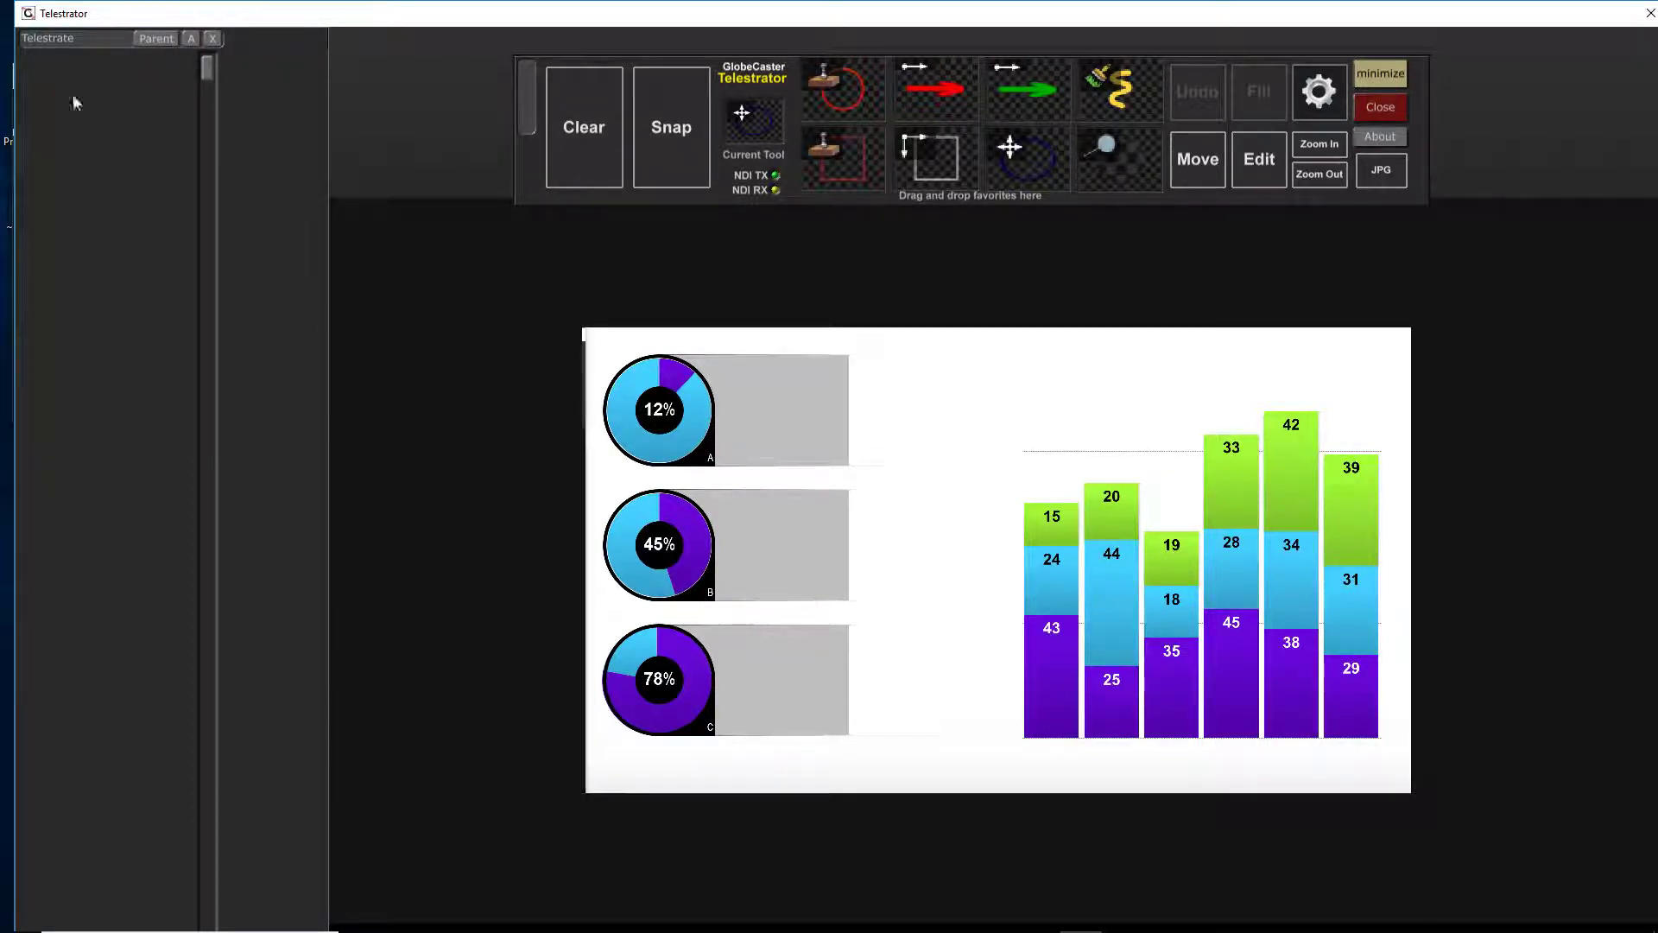
left_click(210, 42)
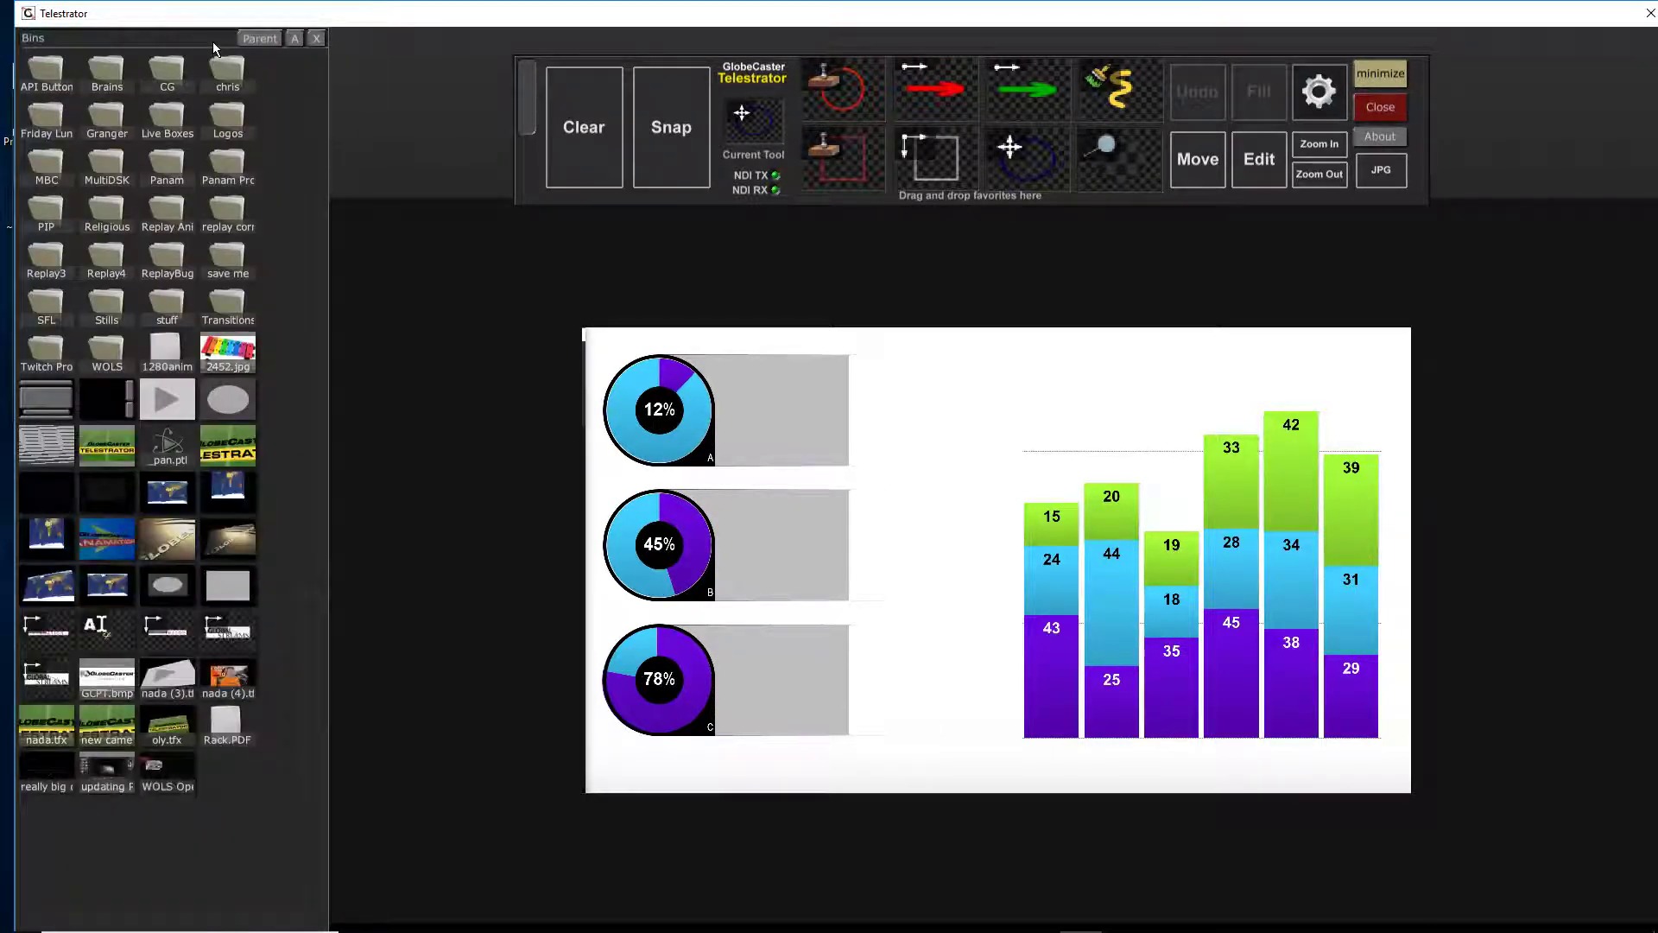
left_click(260, 38)
left_click(316, 38)
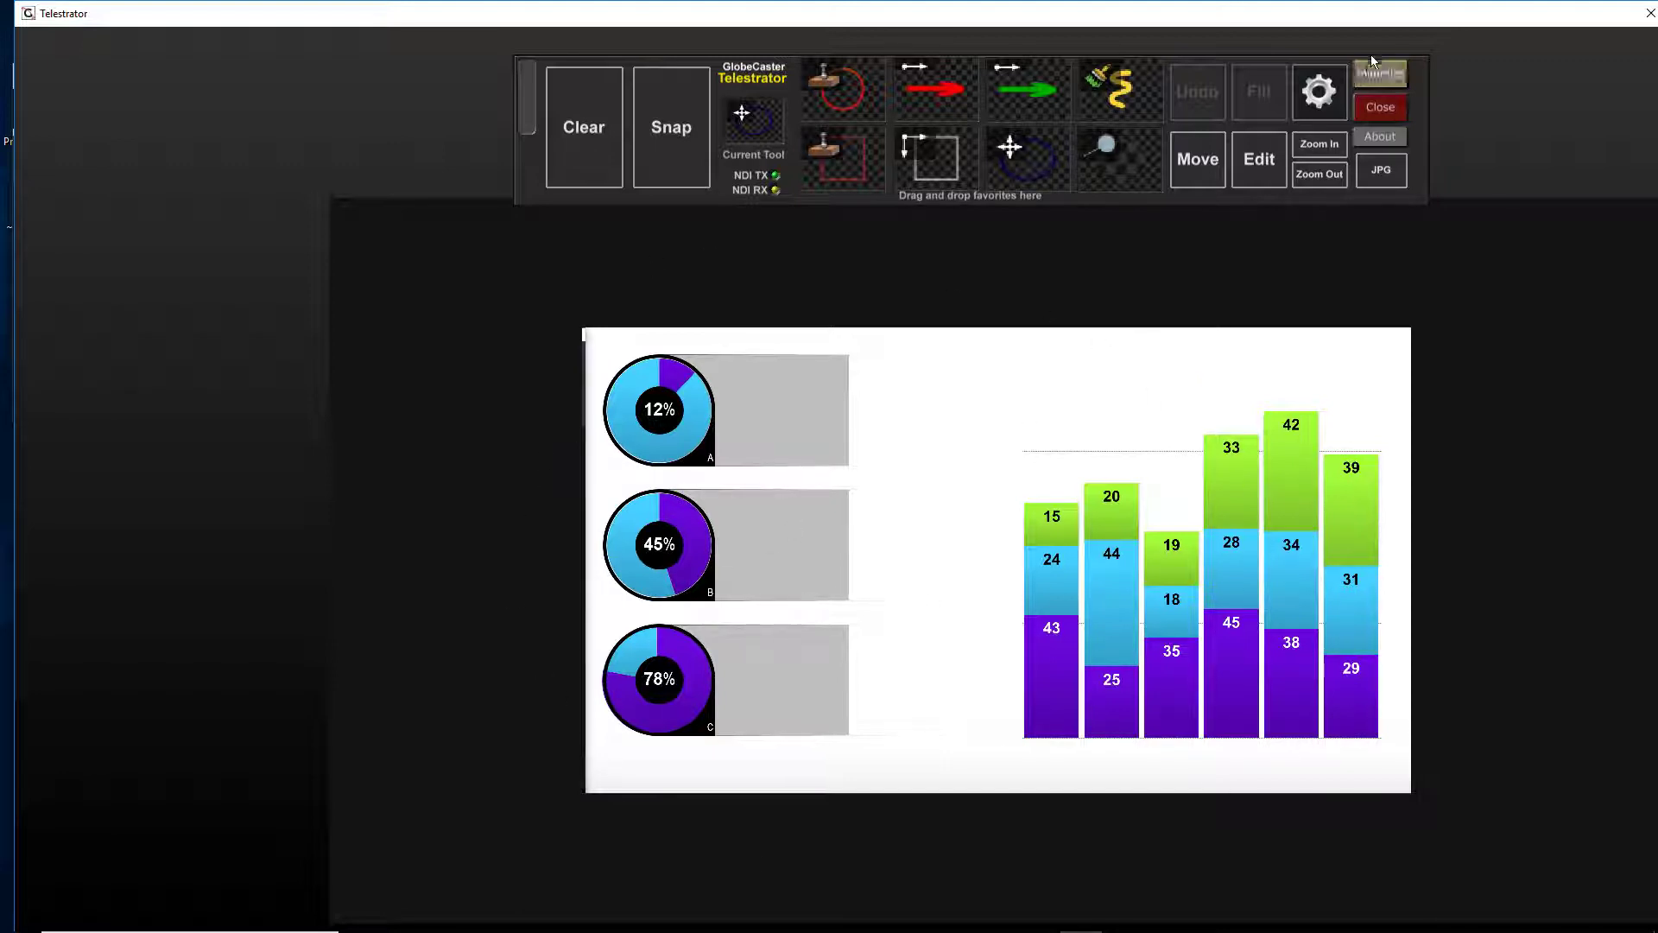
left_click(1335, 141)
left_click(1331, 177)
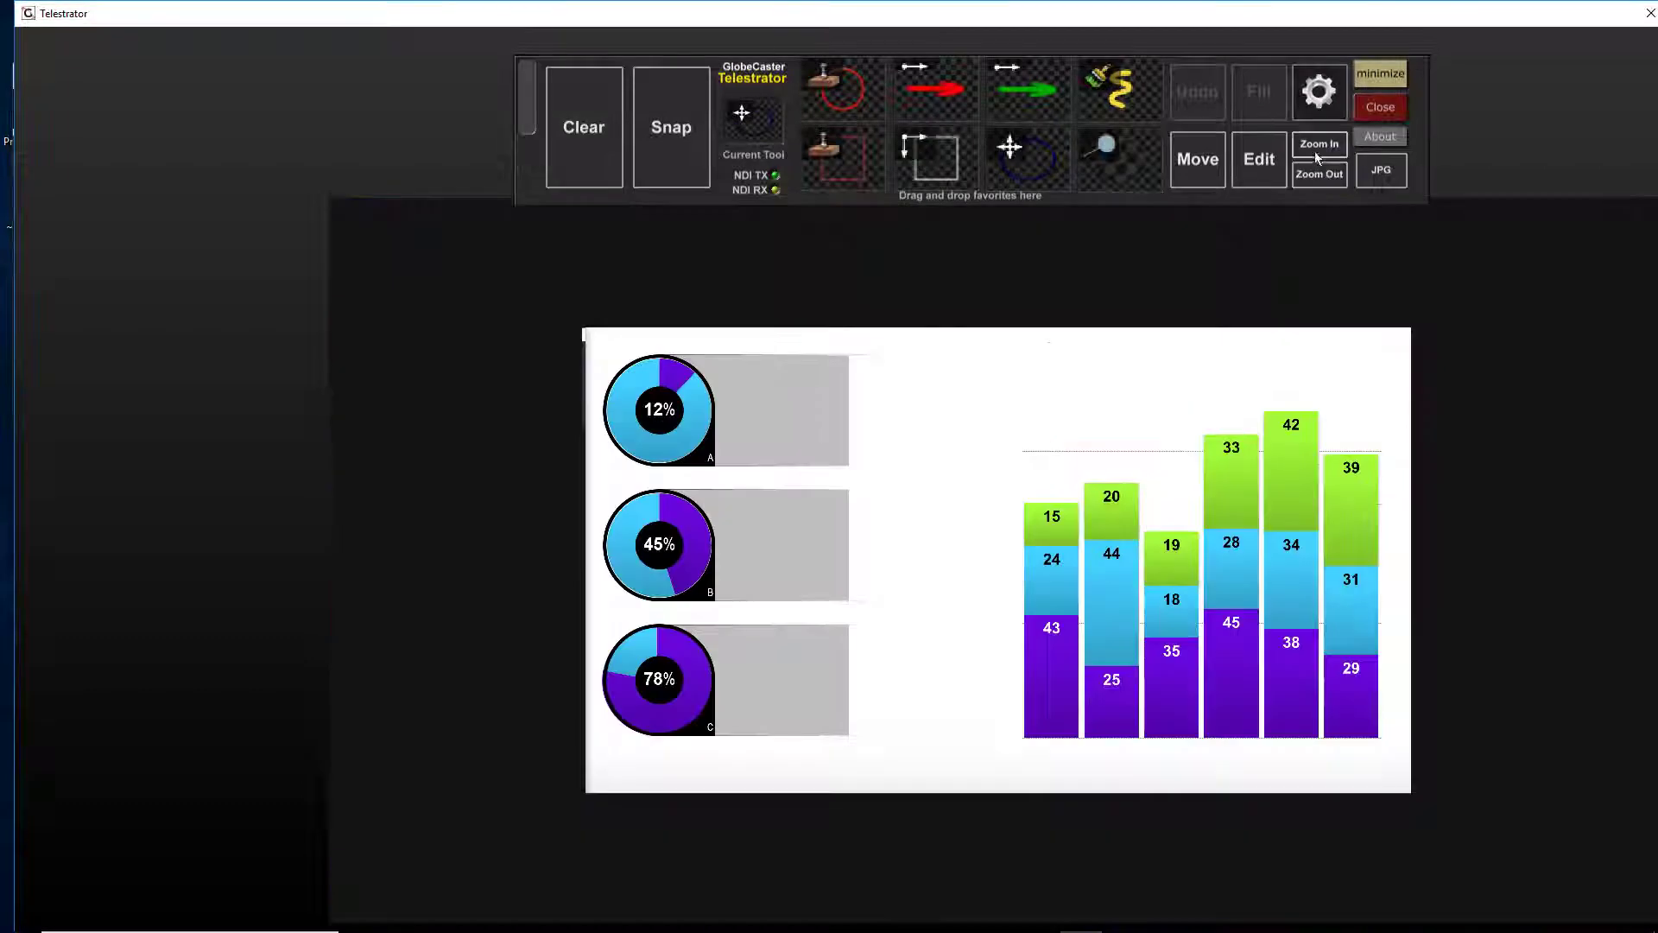
left_click(1321, 147)
left_click(1319, 174)
left_click(1319, 144)
left_click(1320, 175)
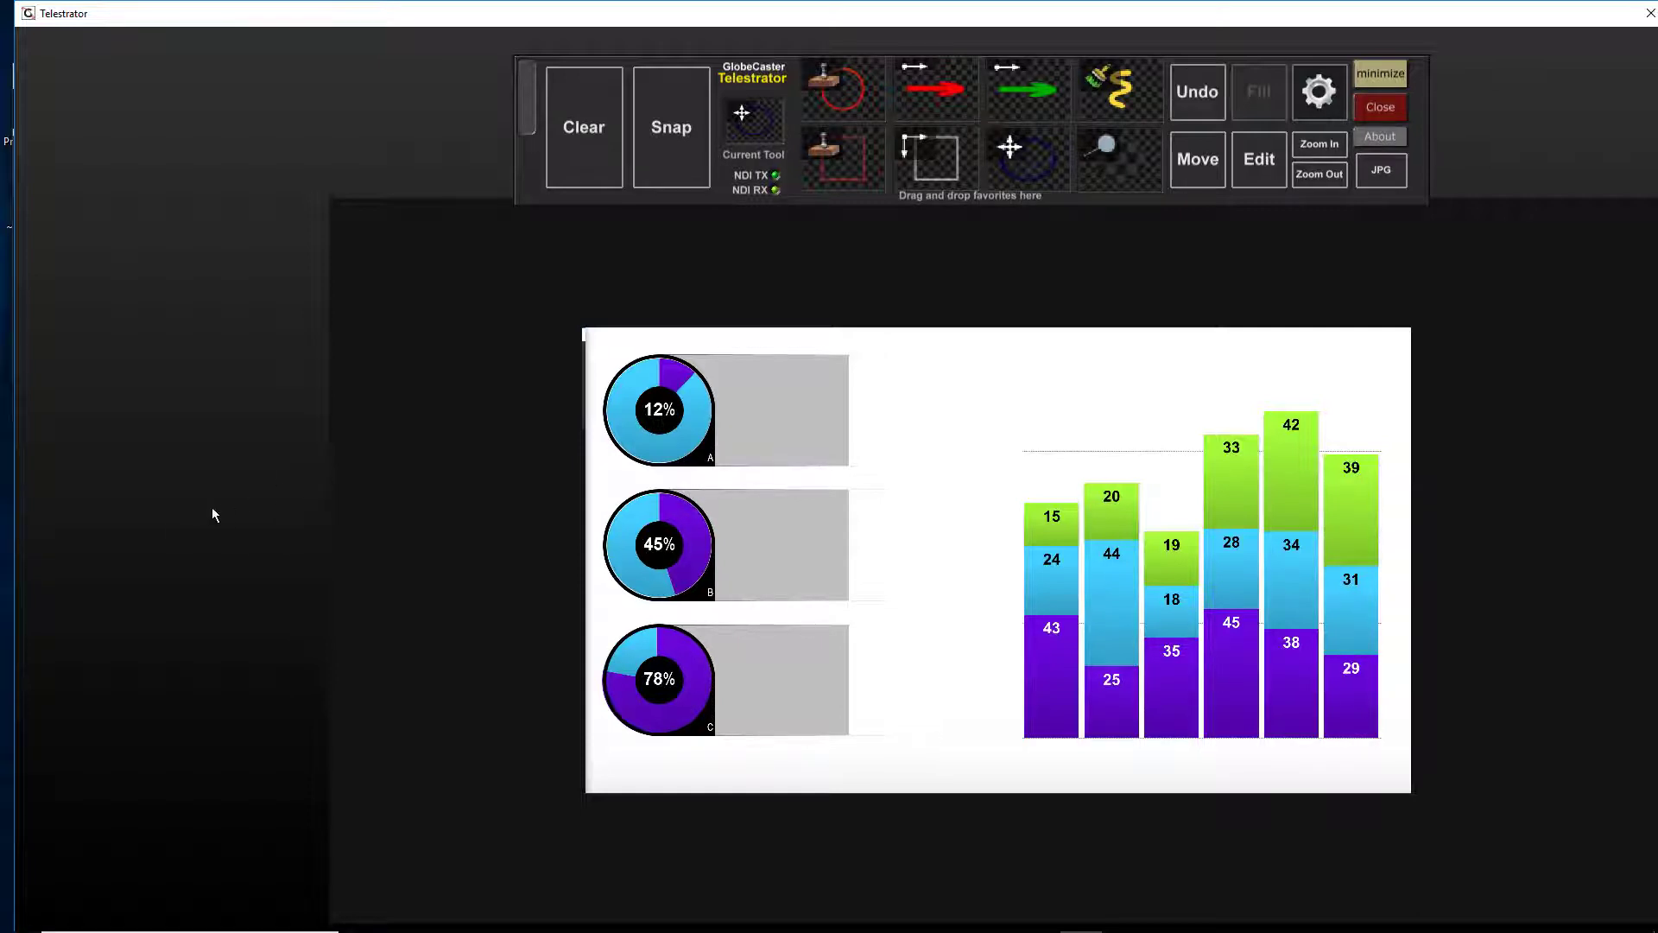
- Uncheck Workspace Position & Size Locked, Clear, and Zoom In until the chart fills the window
left_click_drag(336, 507, 238, 465)
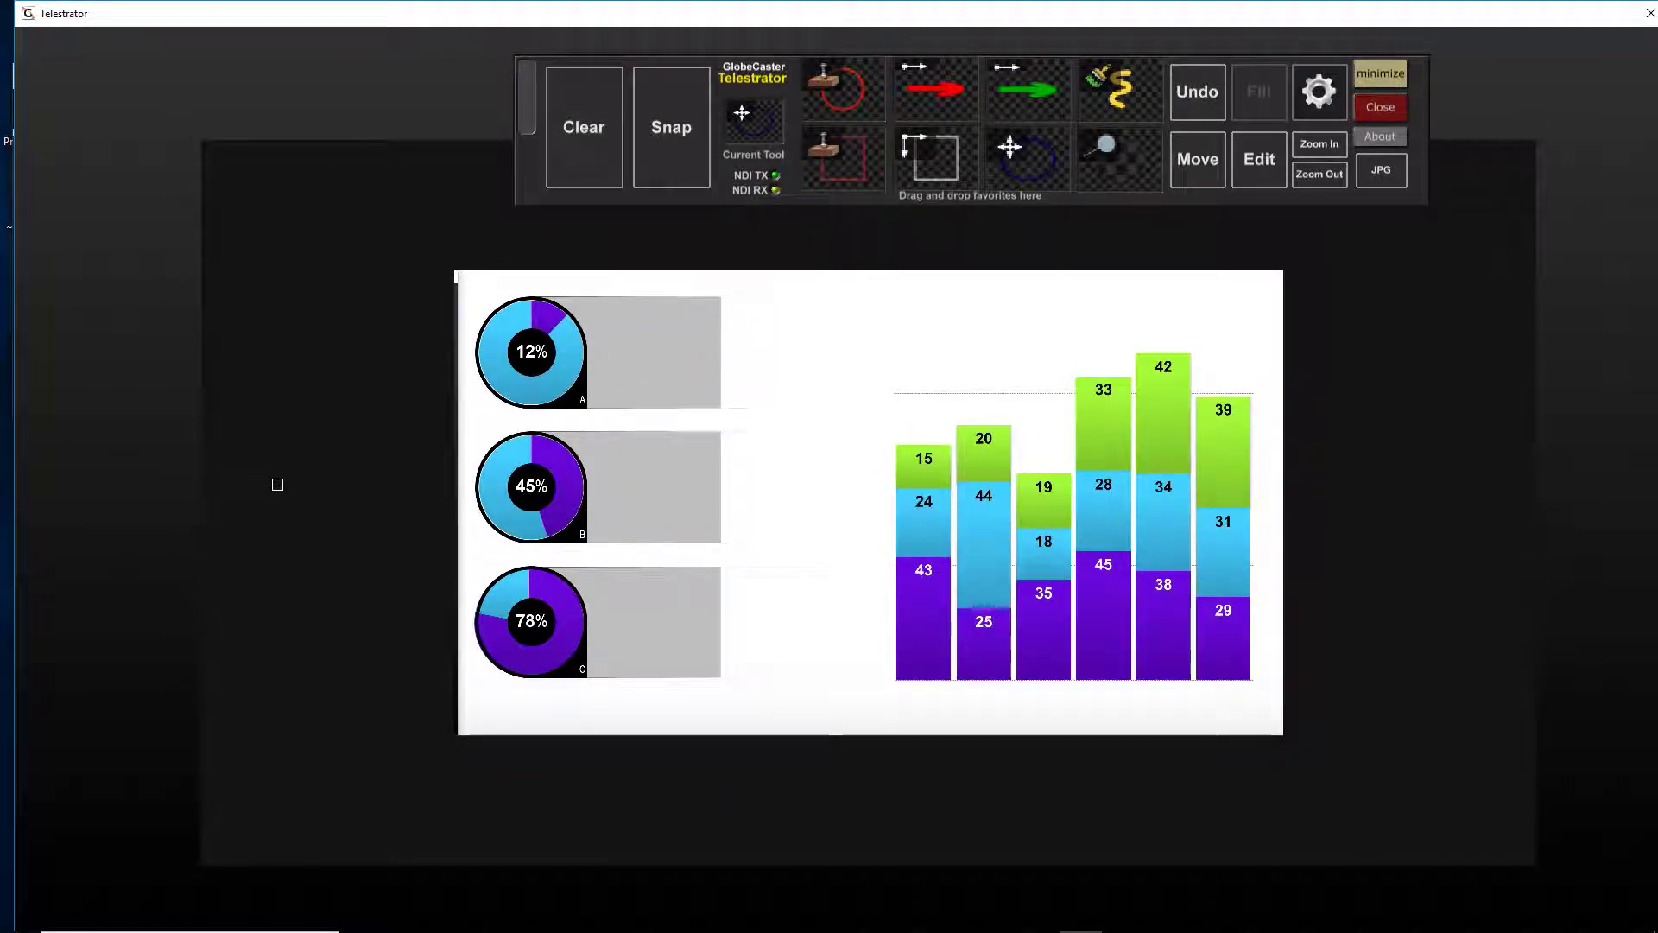
right_click(235, 496)
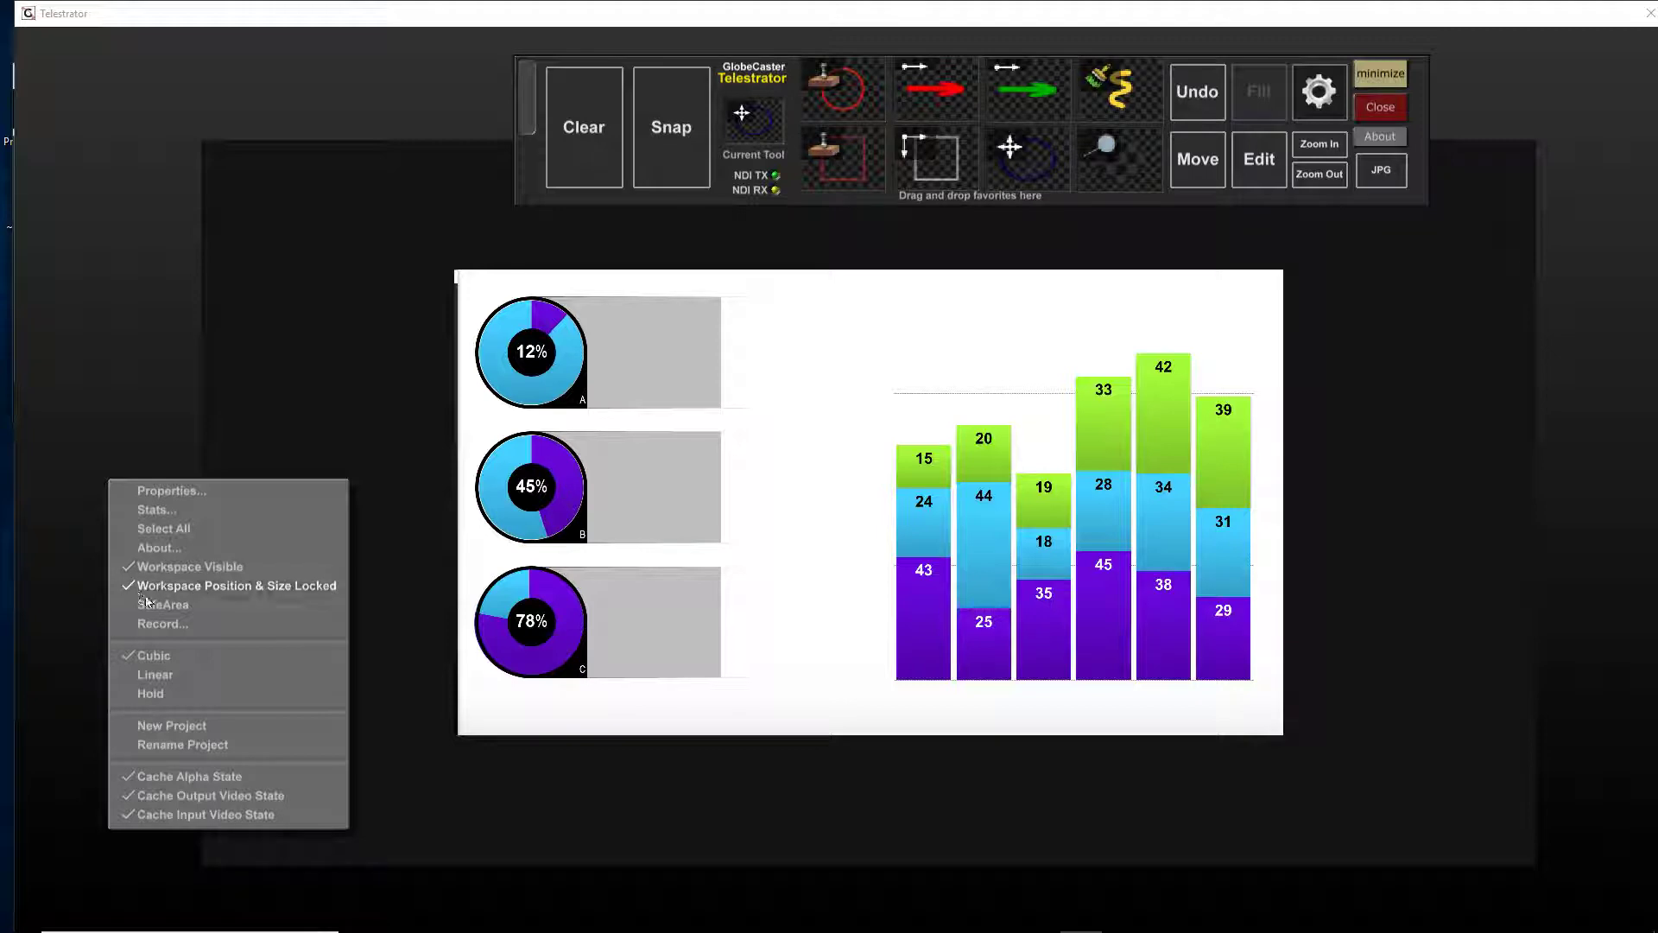
left_click(297, 583)
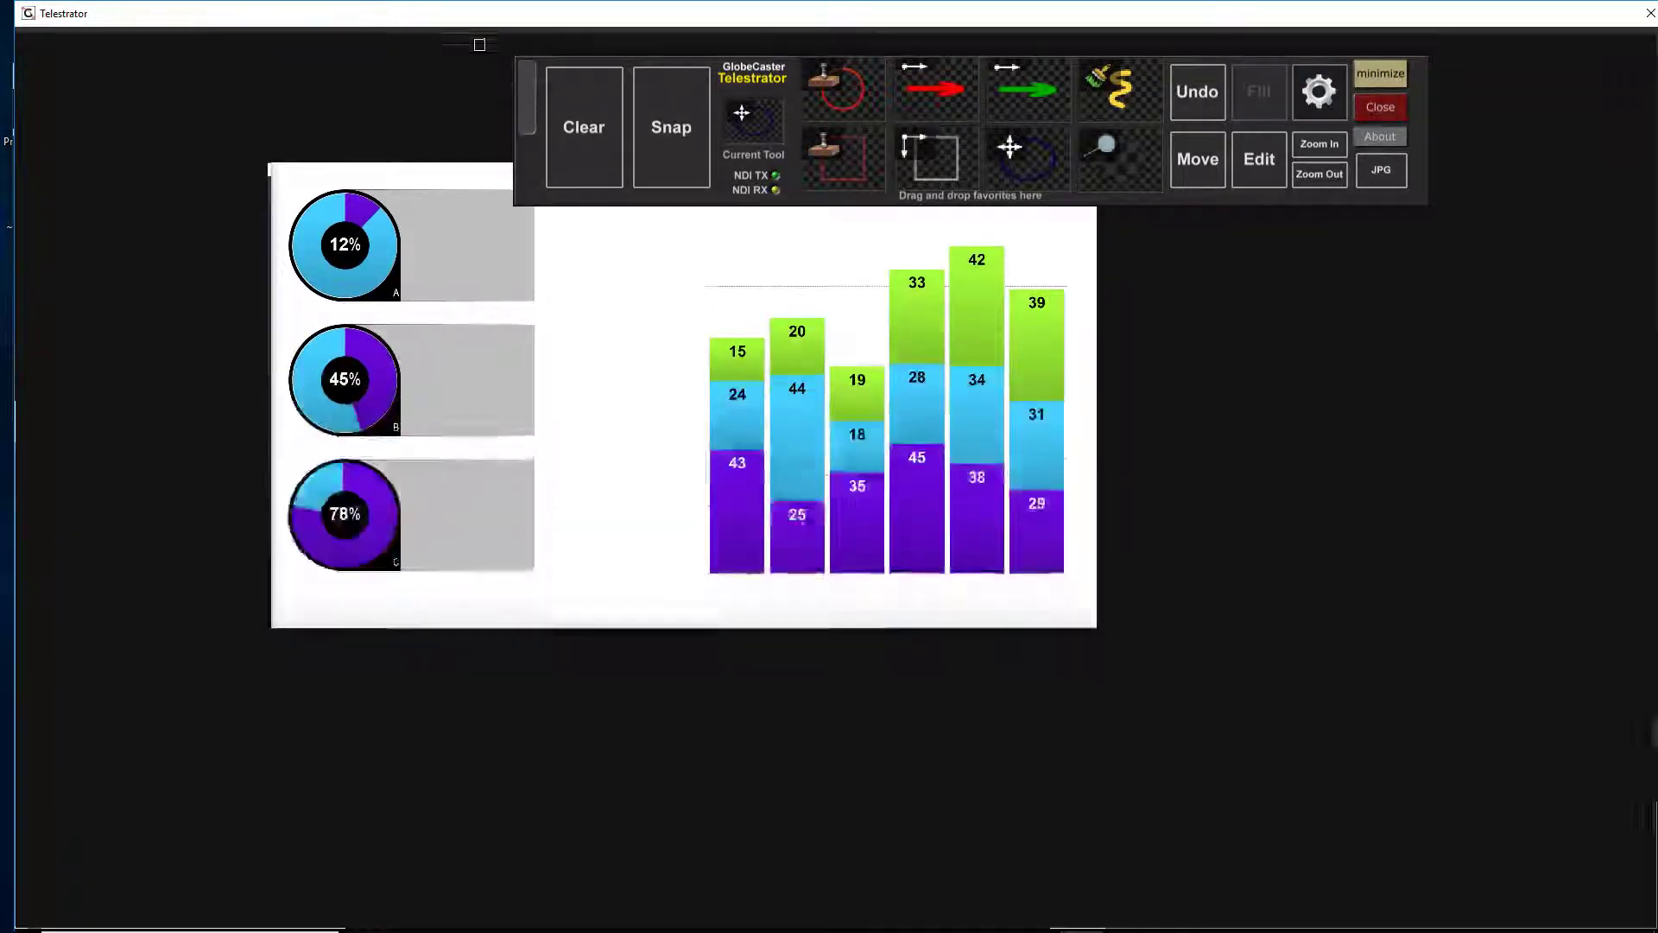
left_click(583, 148)
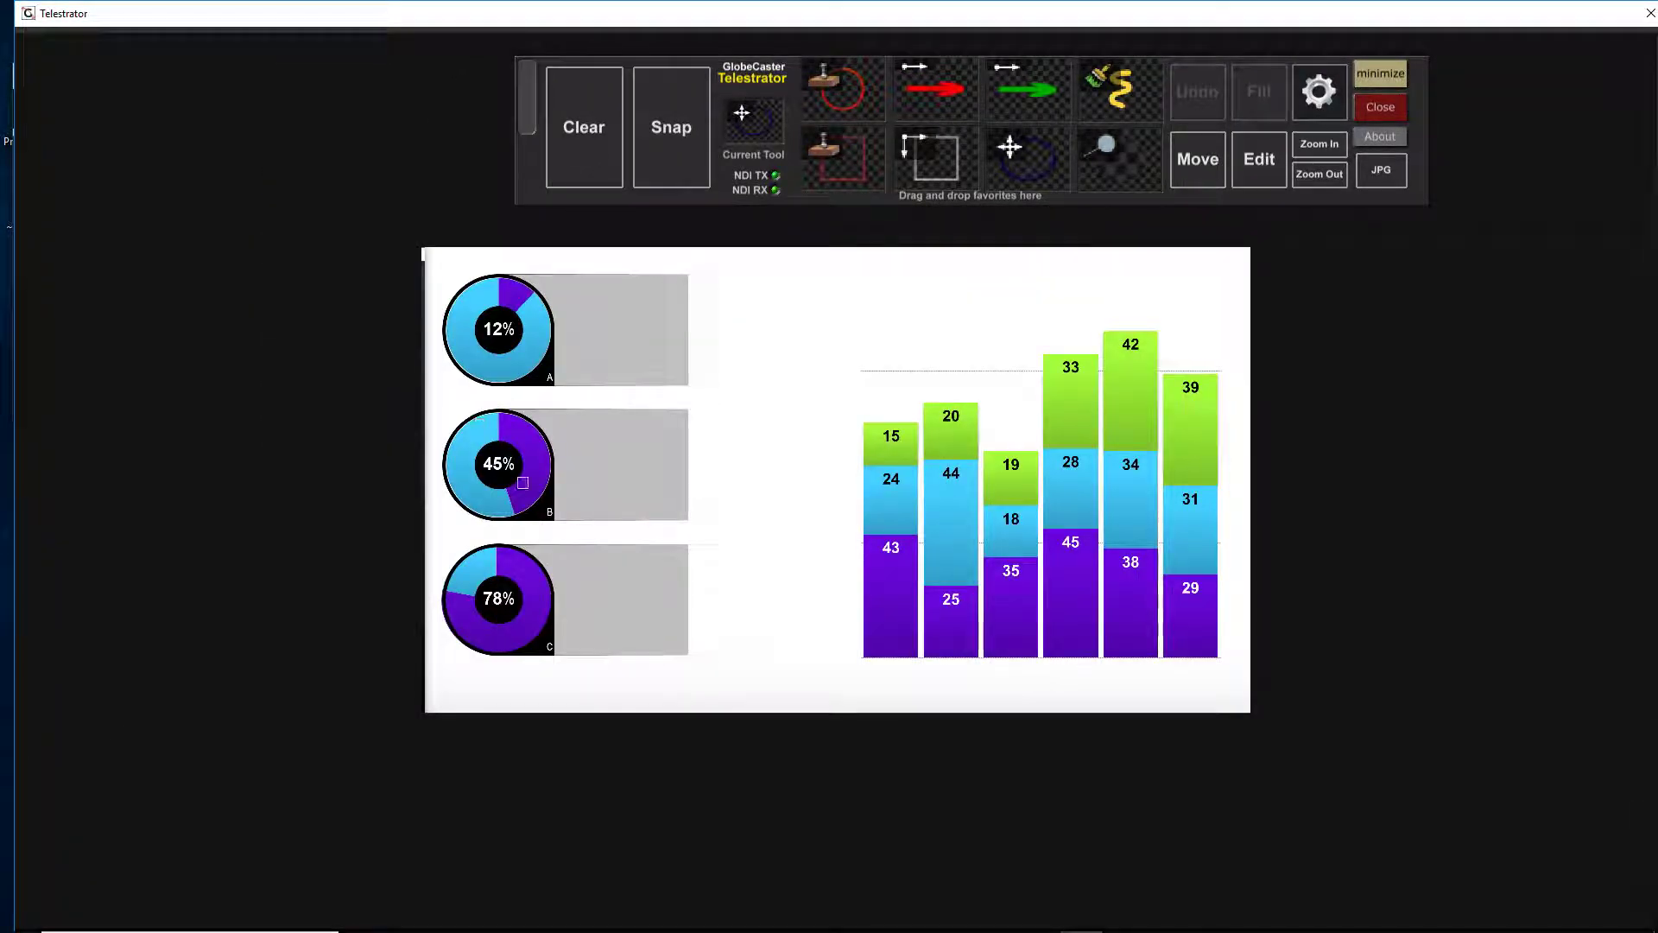
left_click(1309, 150)
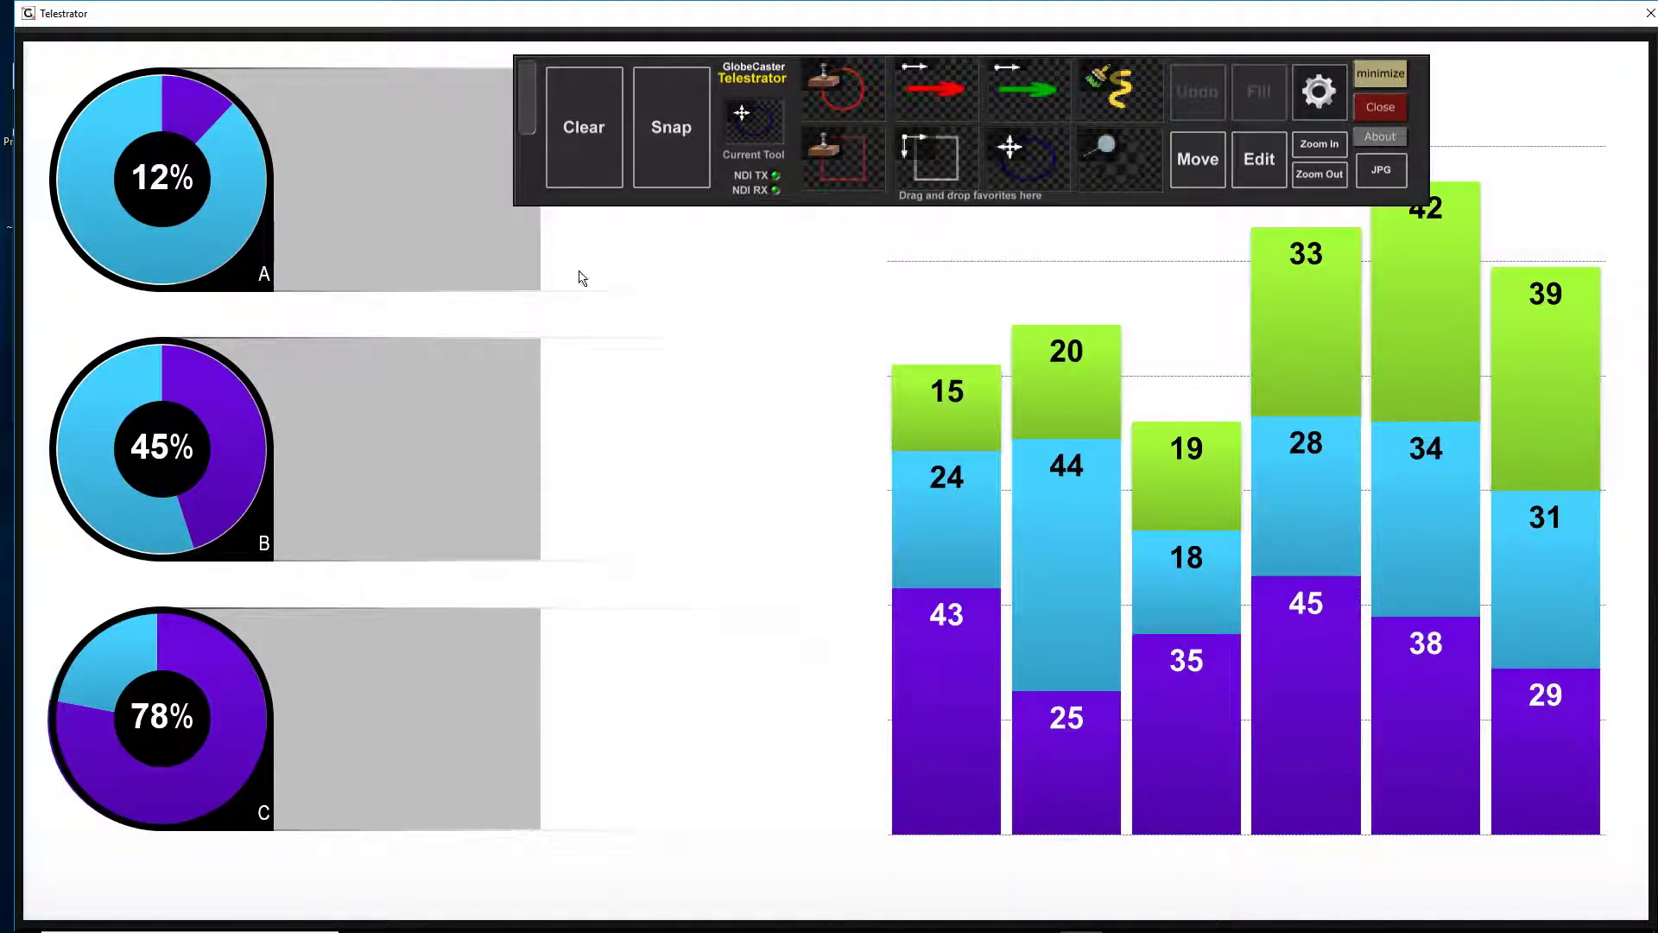
- Move the toolbar and draw two red arrows pointing at the first chart bar
left_click_drag(522, 86, 1610, 51)
left_click_drag(1266, 86, 623, 134)
left_click(1041, 105)
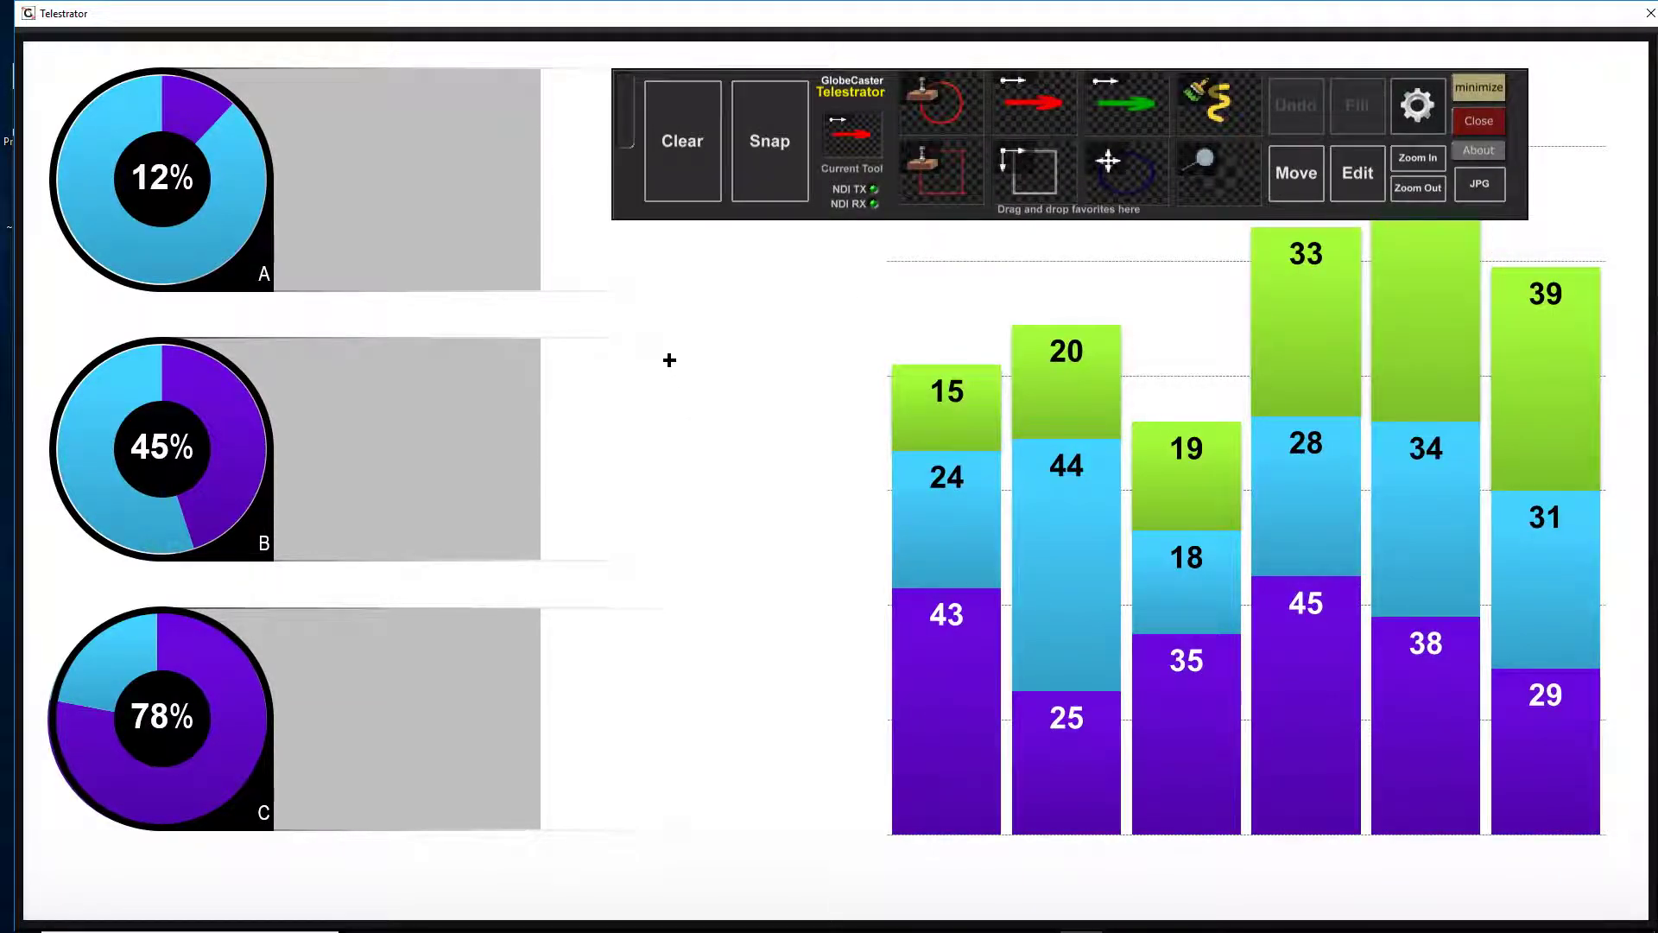
left_click_drag(851, 467, 874, 471)
mouse_move(693, 645)
left_mouse_down()
mouse_move(821, 599)
mouse_move(873, 555)
left_mouse_up()
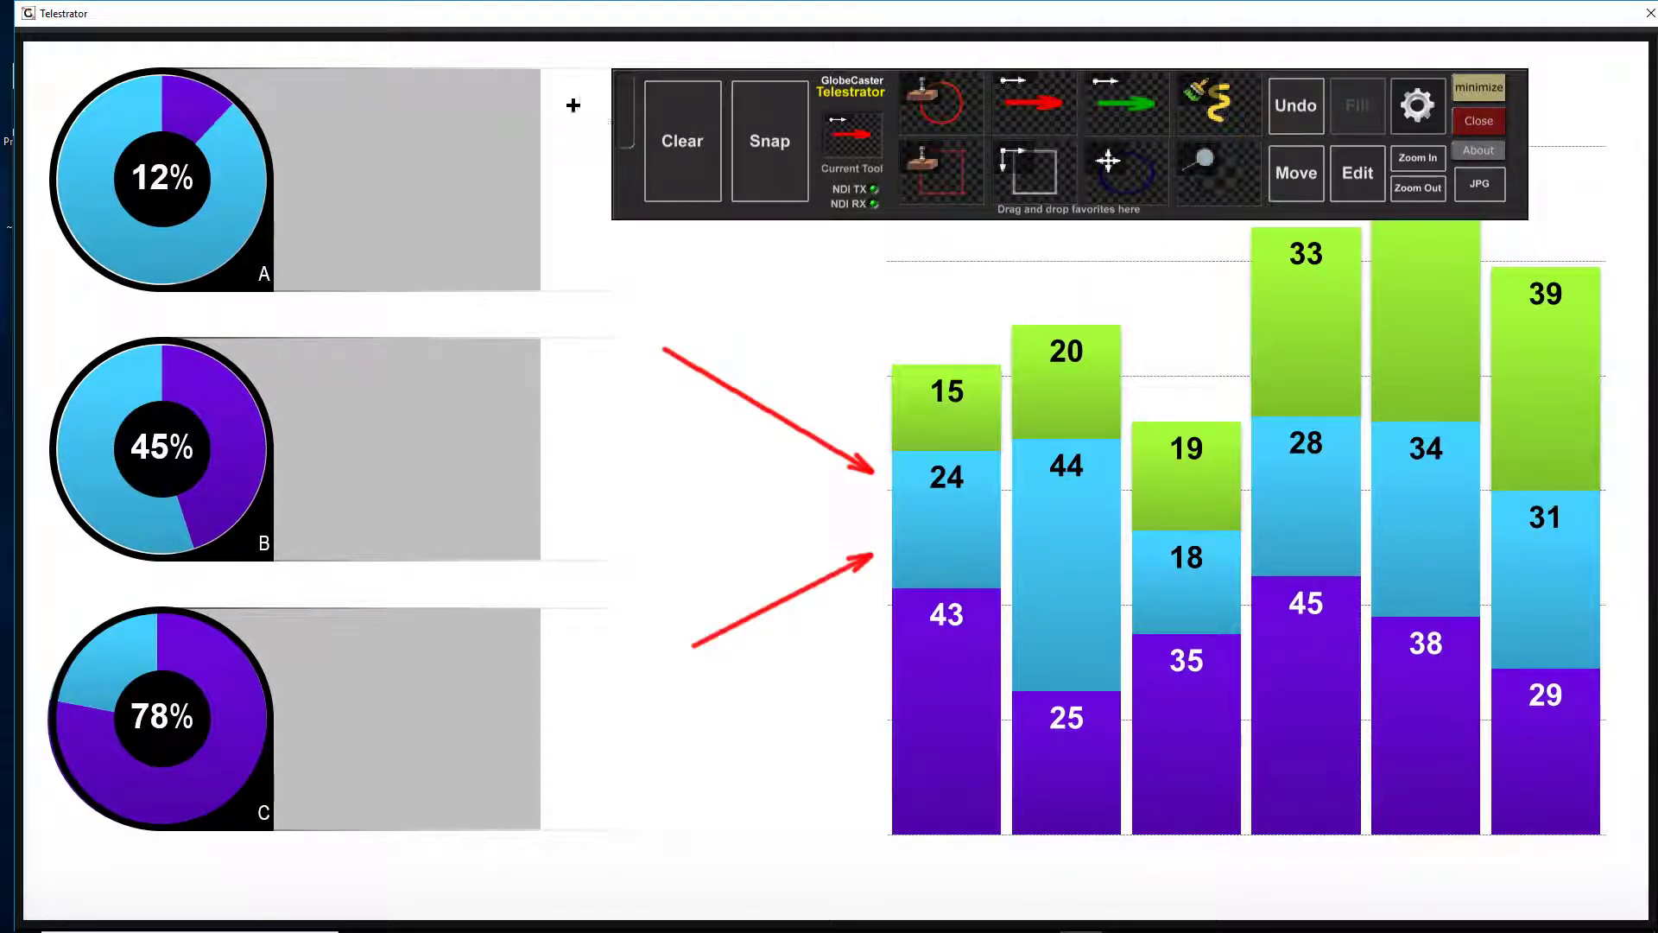
- Nudge the toolbar right, then Zoom In and Zoom Out to show the whole slide
left_click_drag(624, 115, 656, 112)
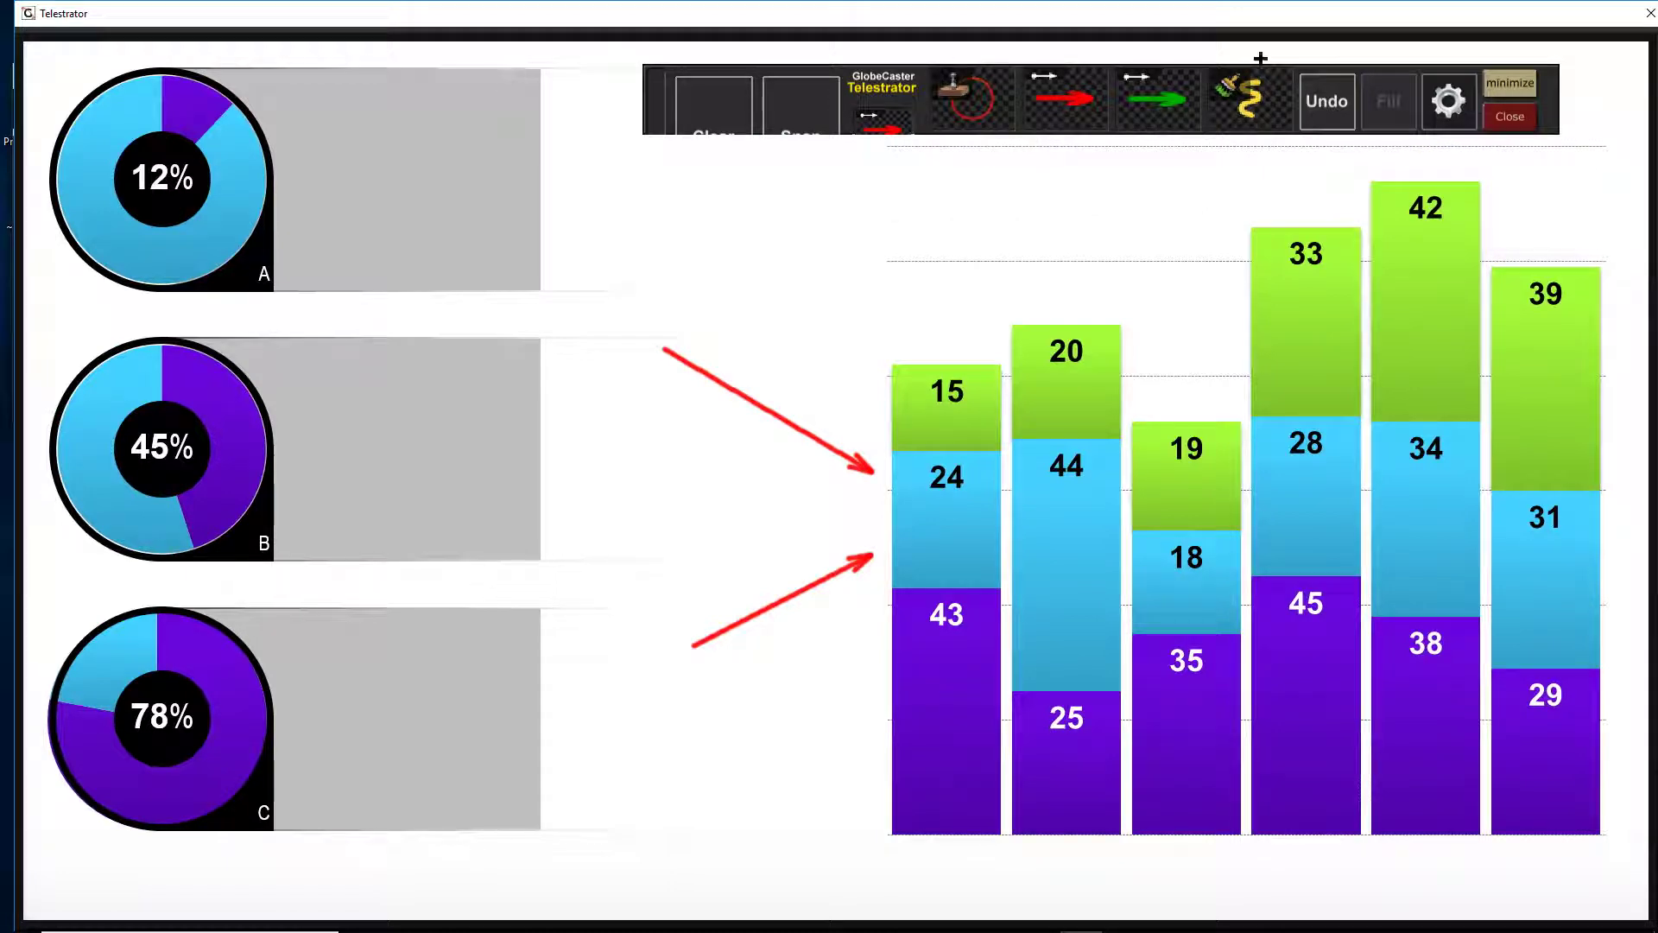
mouse_move(925, 140)
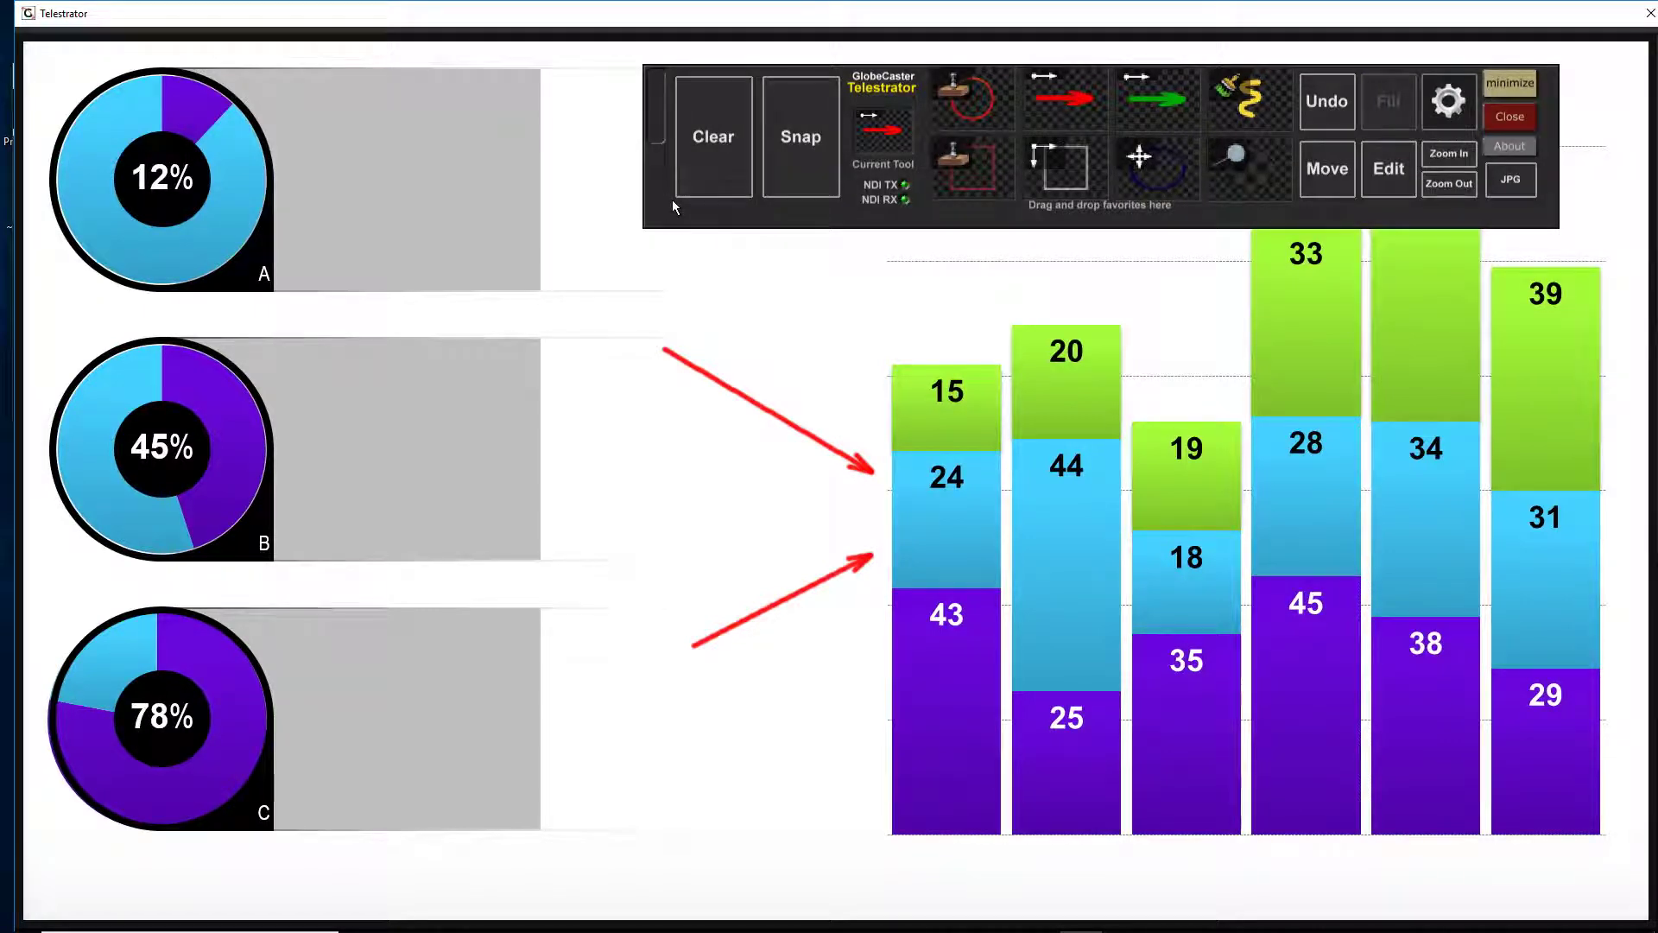
left_click_drag(645, 100, 696, 107)
left_click(1494, 159)
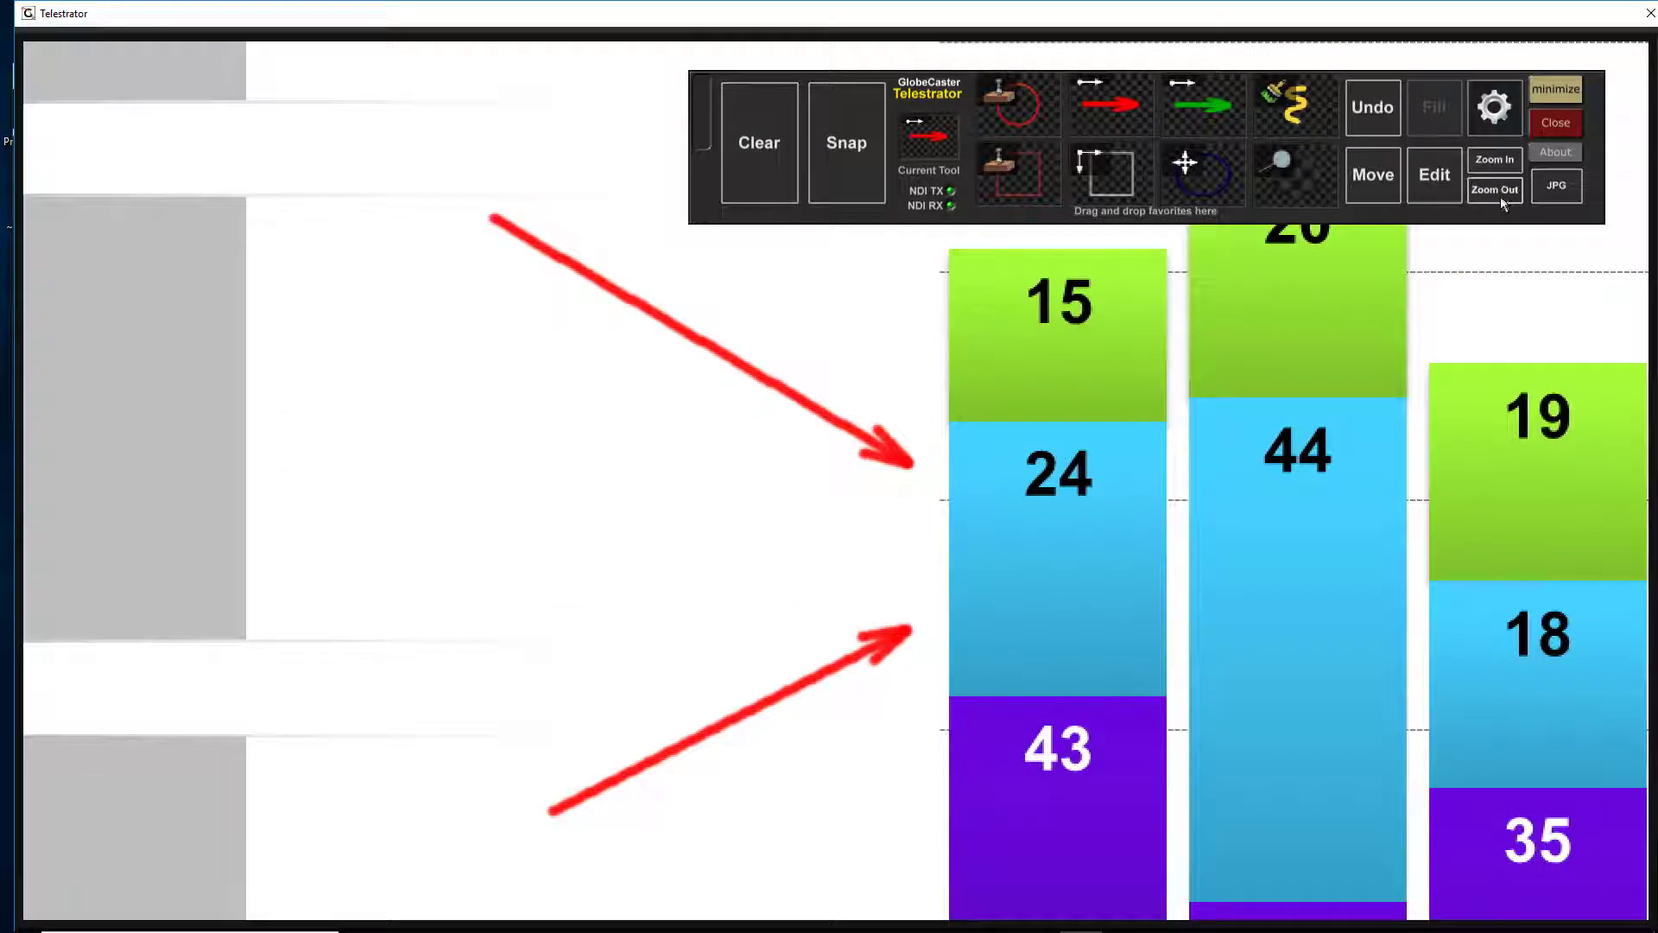
left_click(1495, 190)
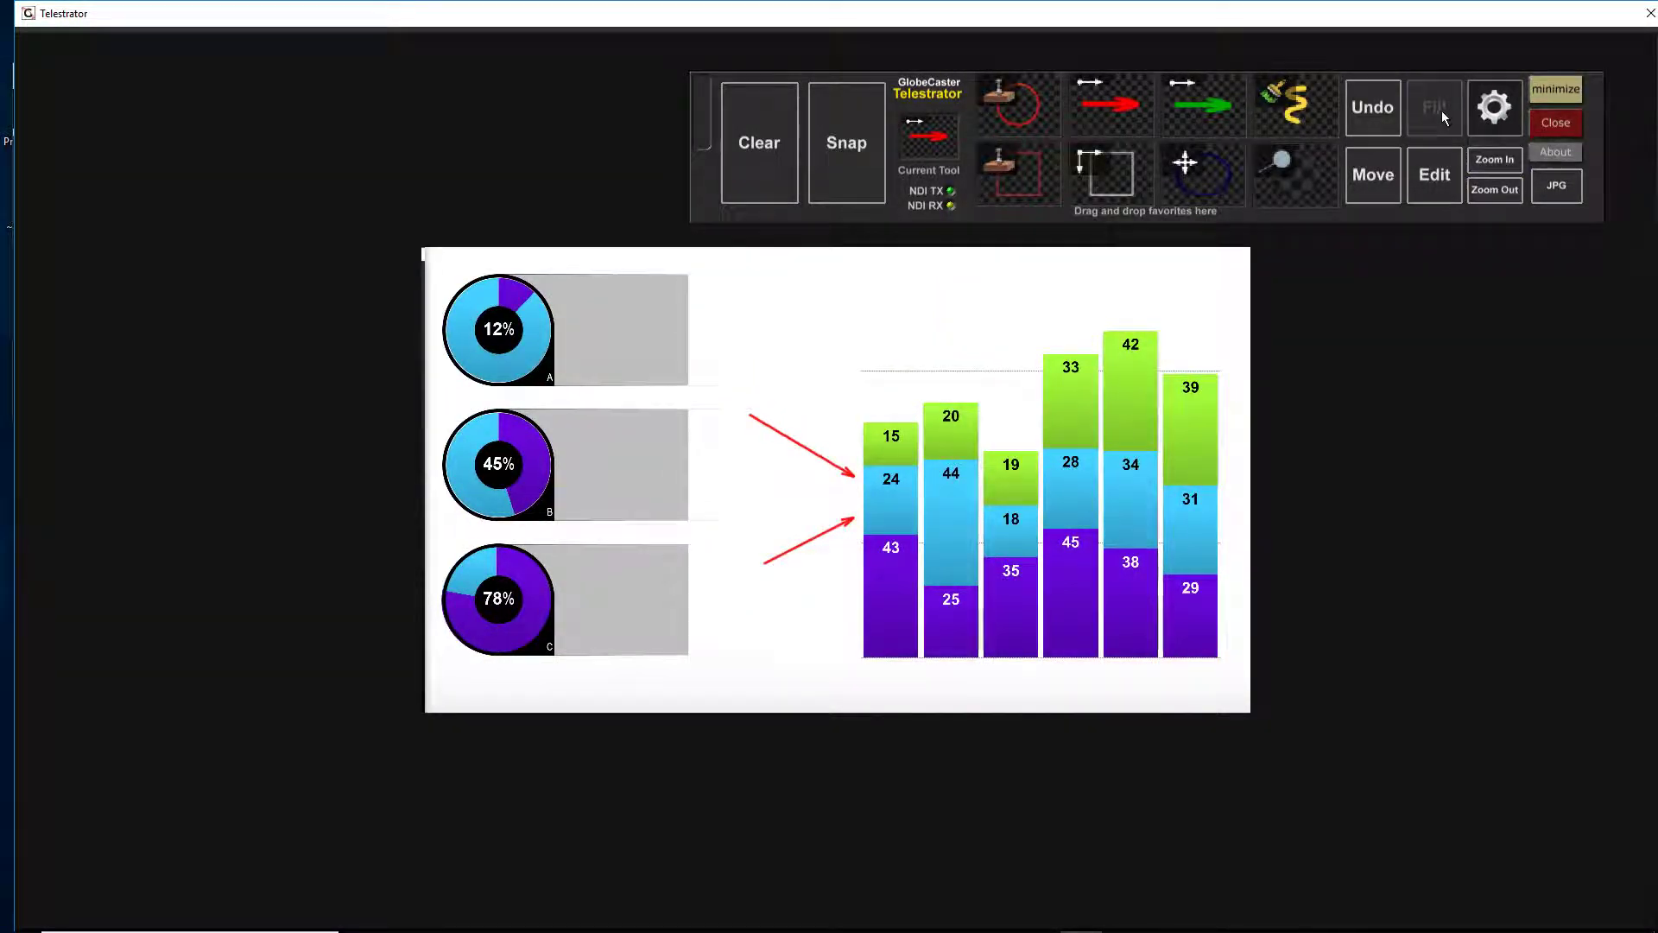
- Turn NDI off, disconnect the input source, and set the workspace format to 720p (60fps)
left_click(1511, 116)
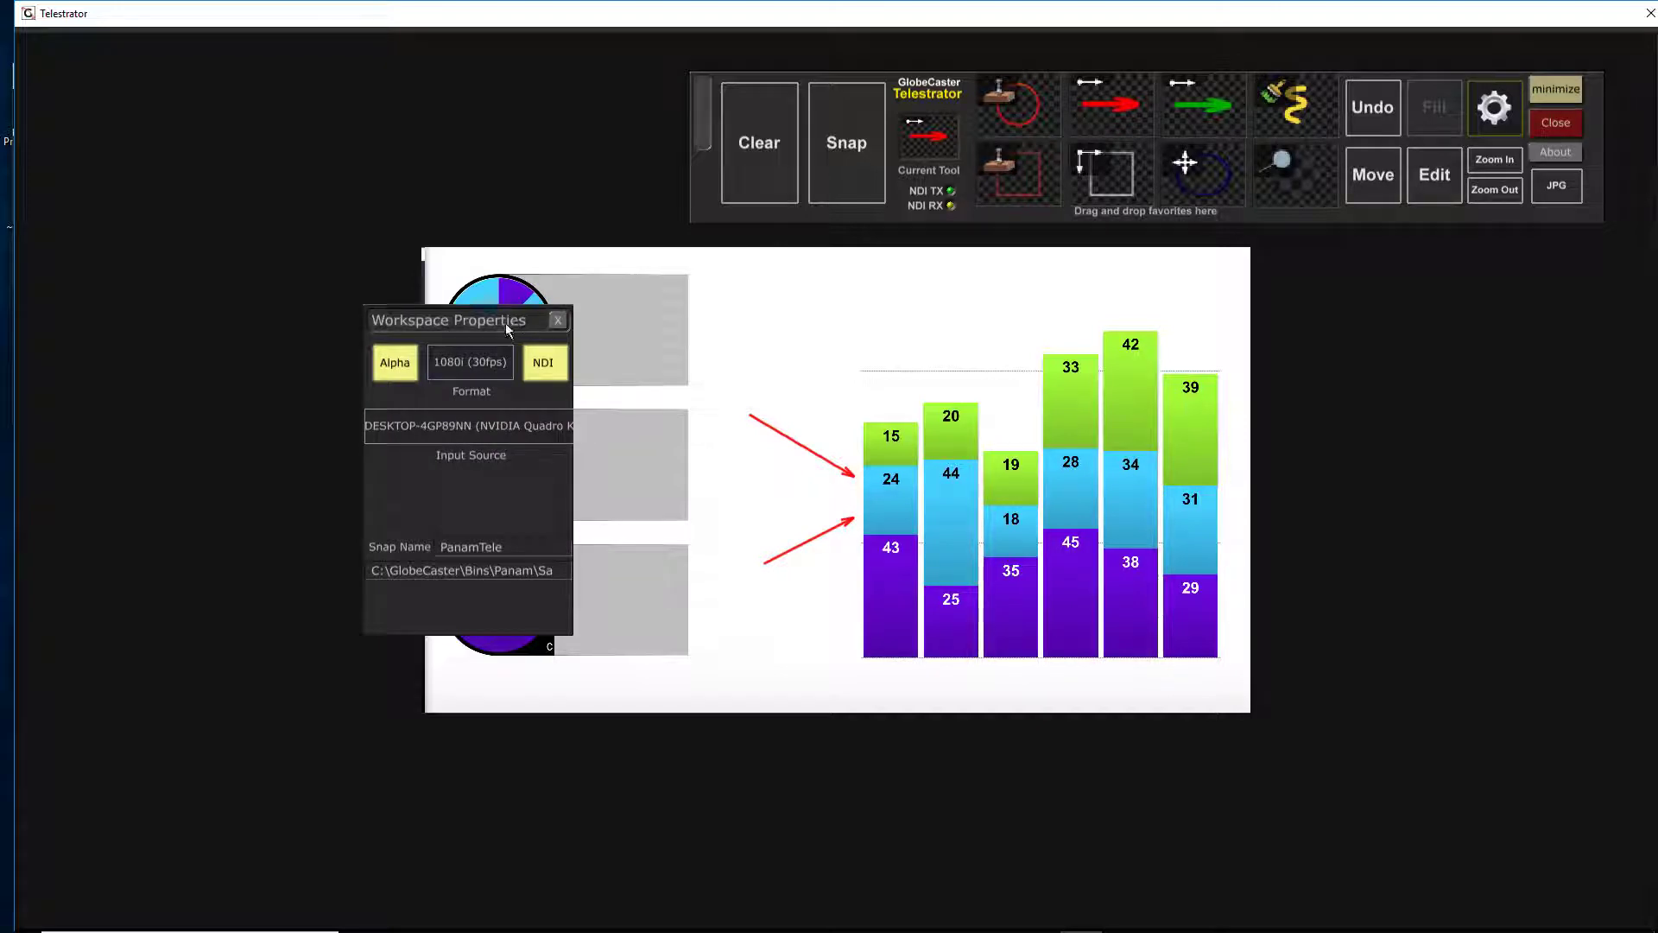
left_click_drag(508, 330, 285, 211)
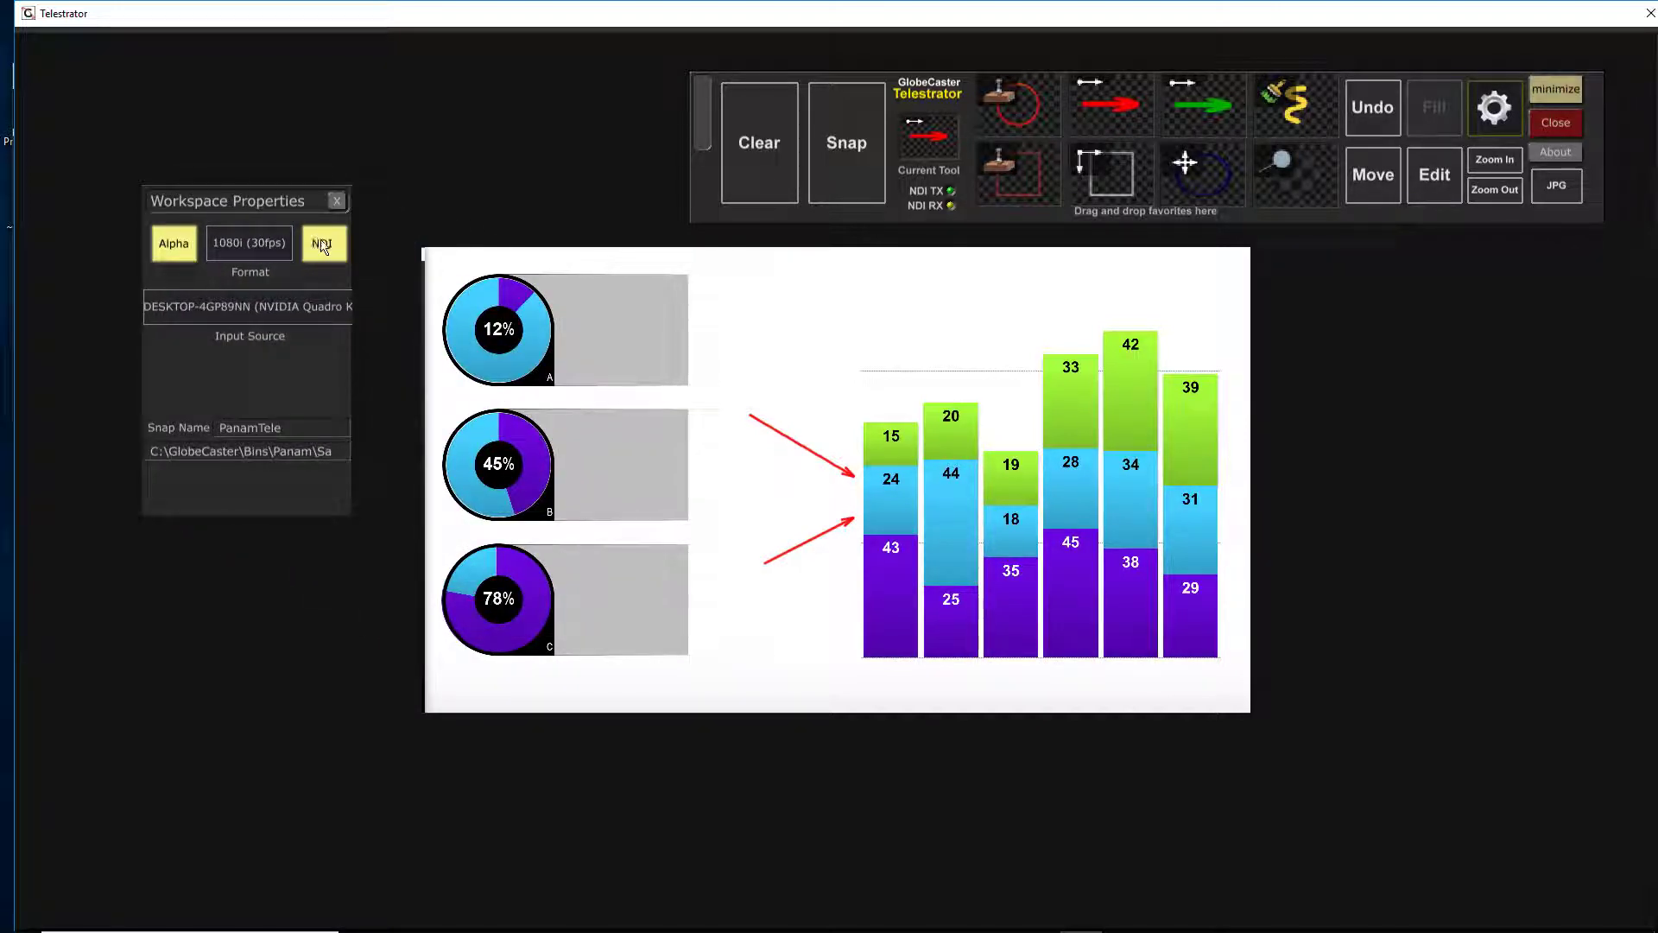
left_click(323, 246)
left_click(254, 244)
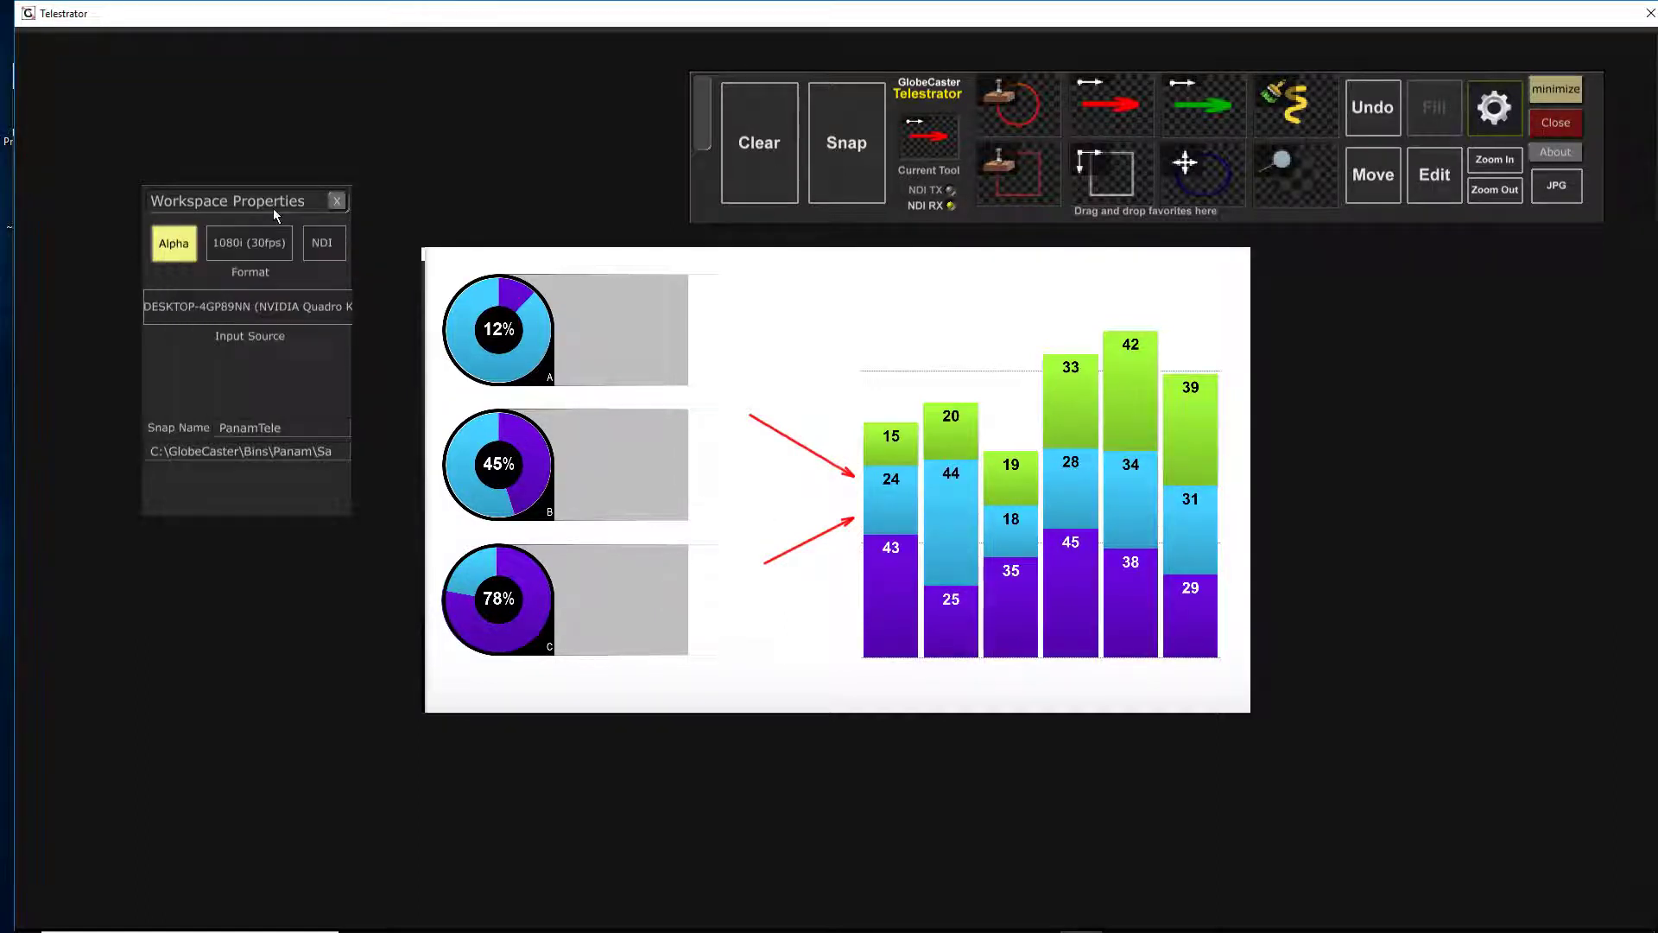
left_click(201, 309)
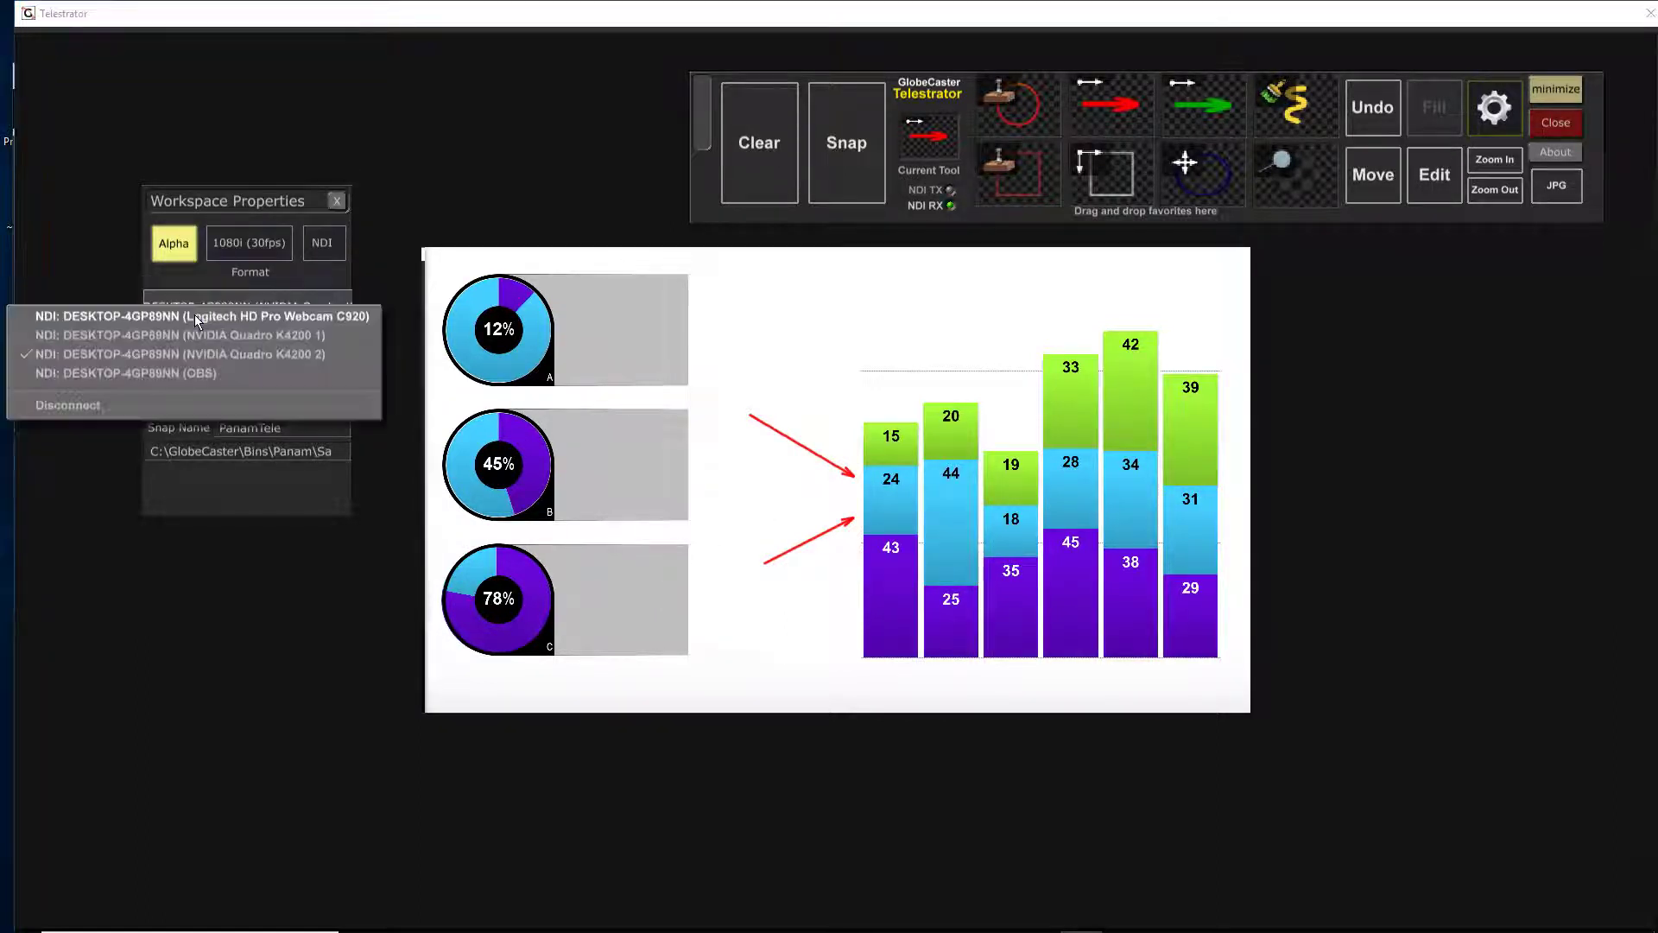
left_click(86, 399)
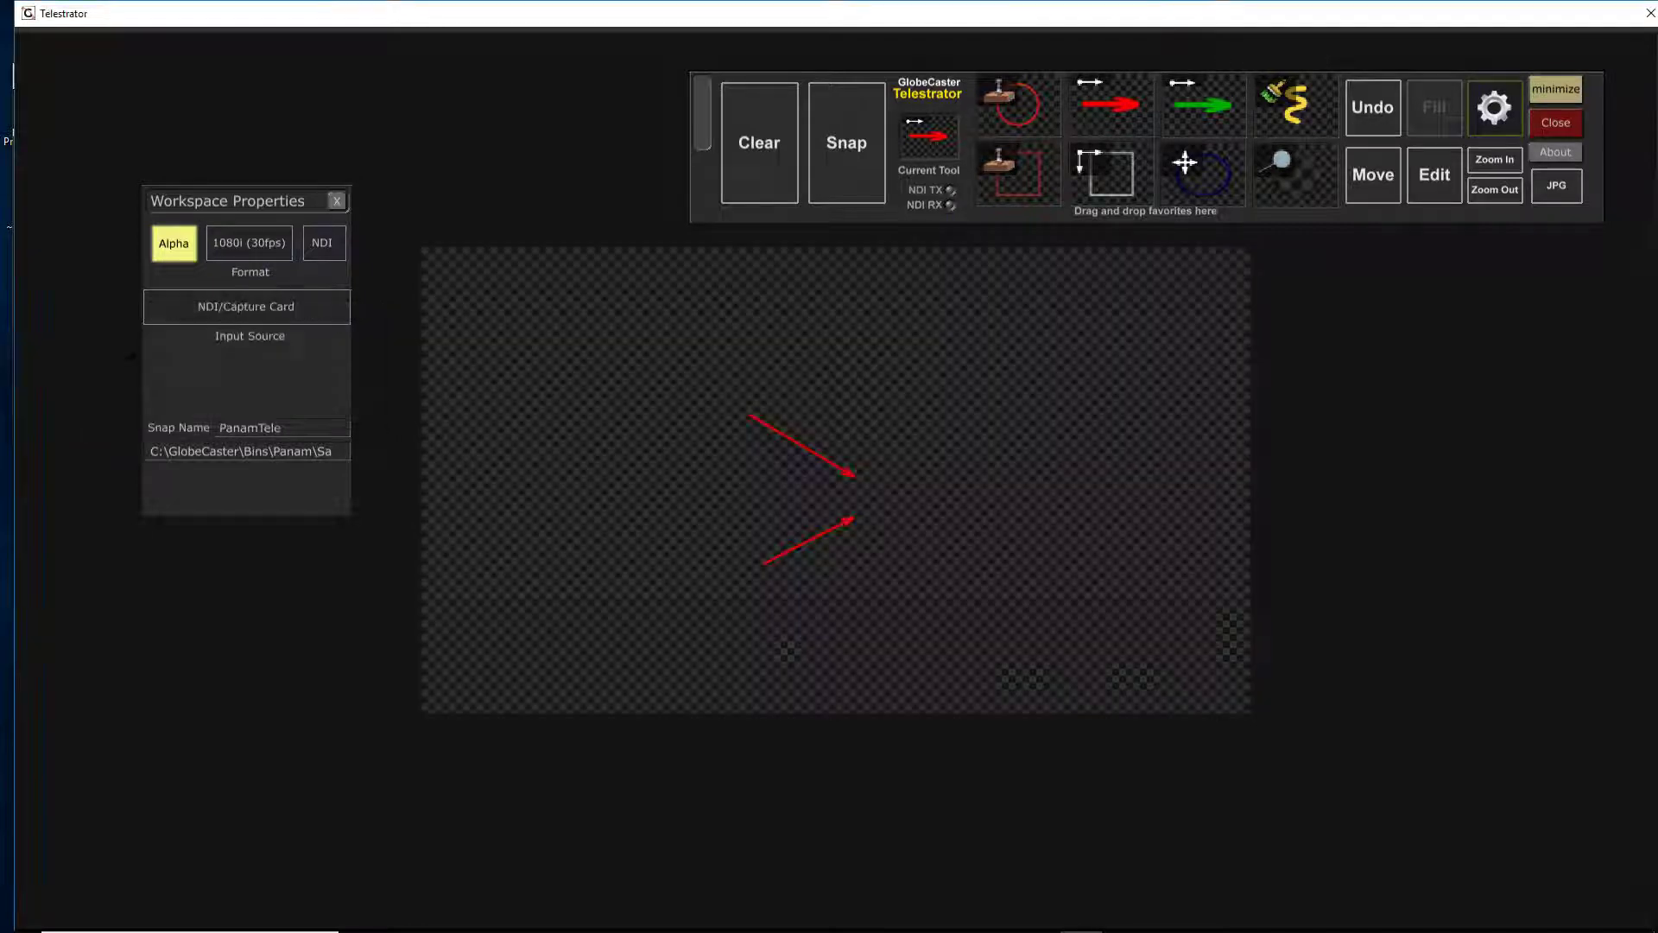
left_click(247, 242)
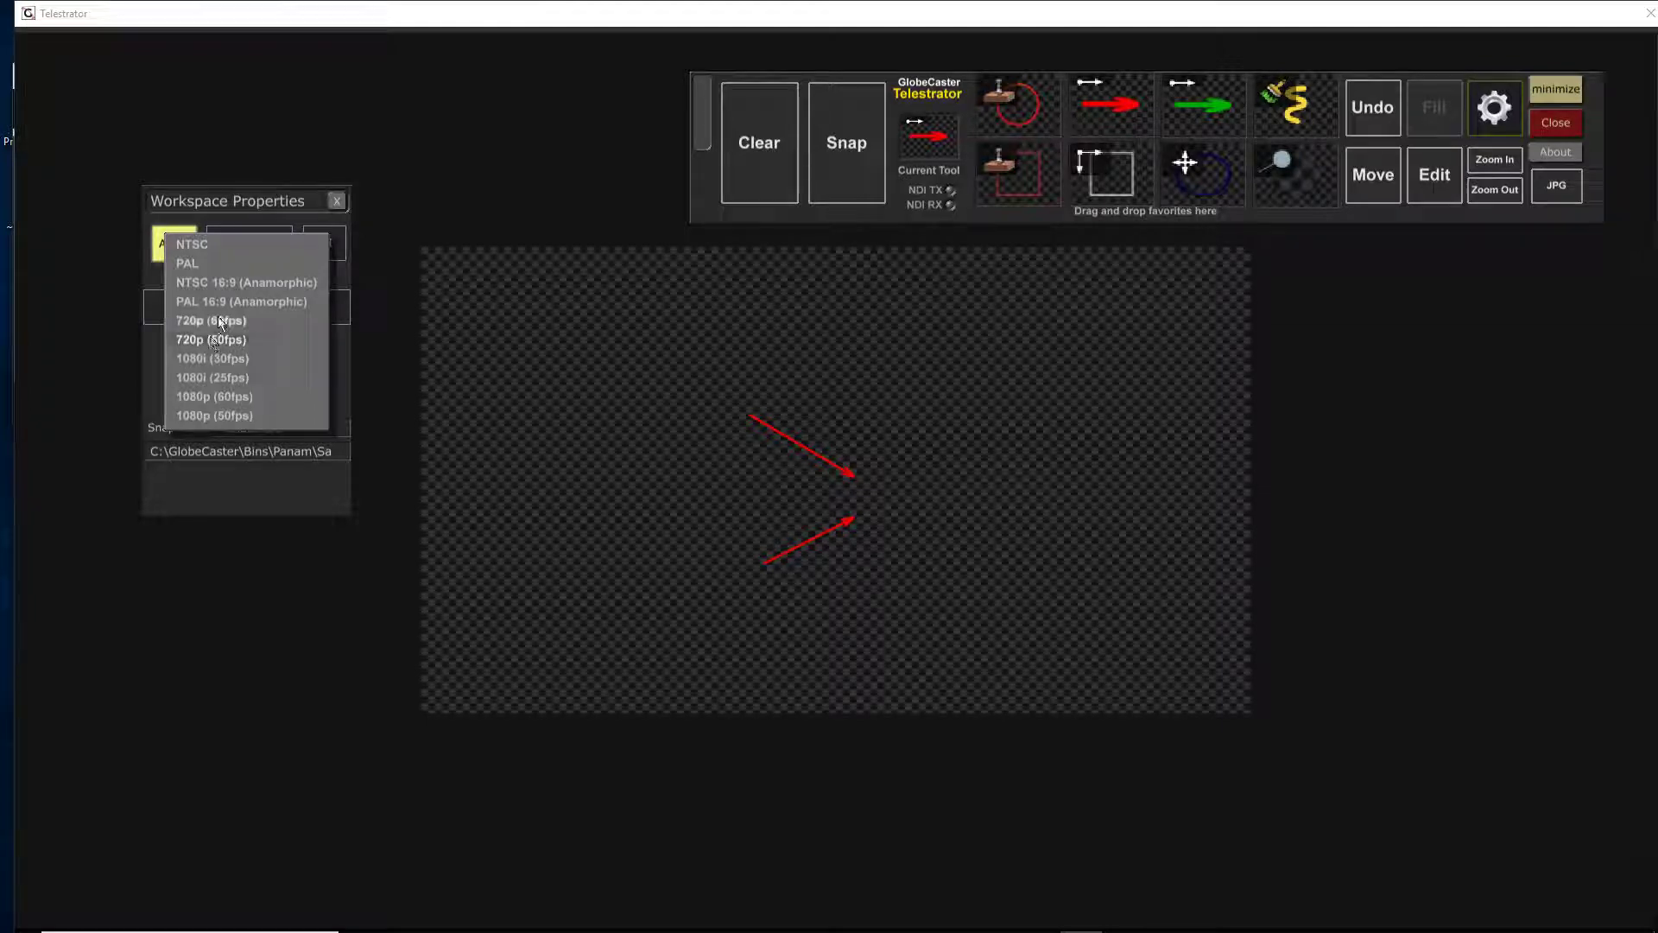
left_click(219, 320)
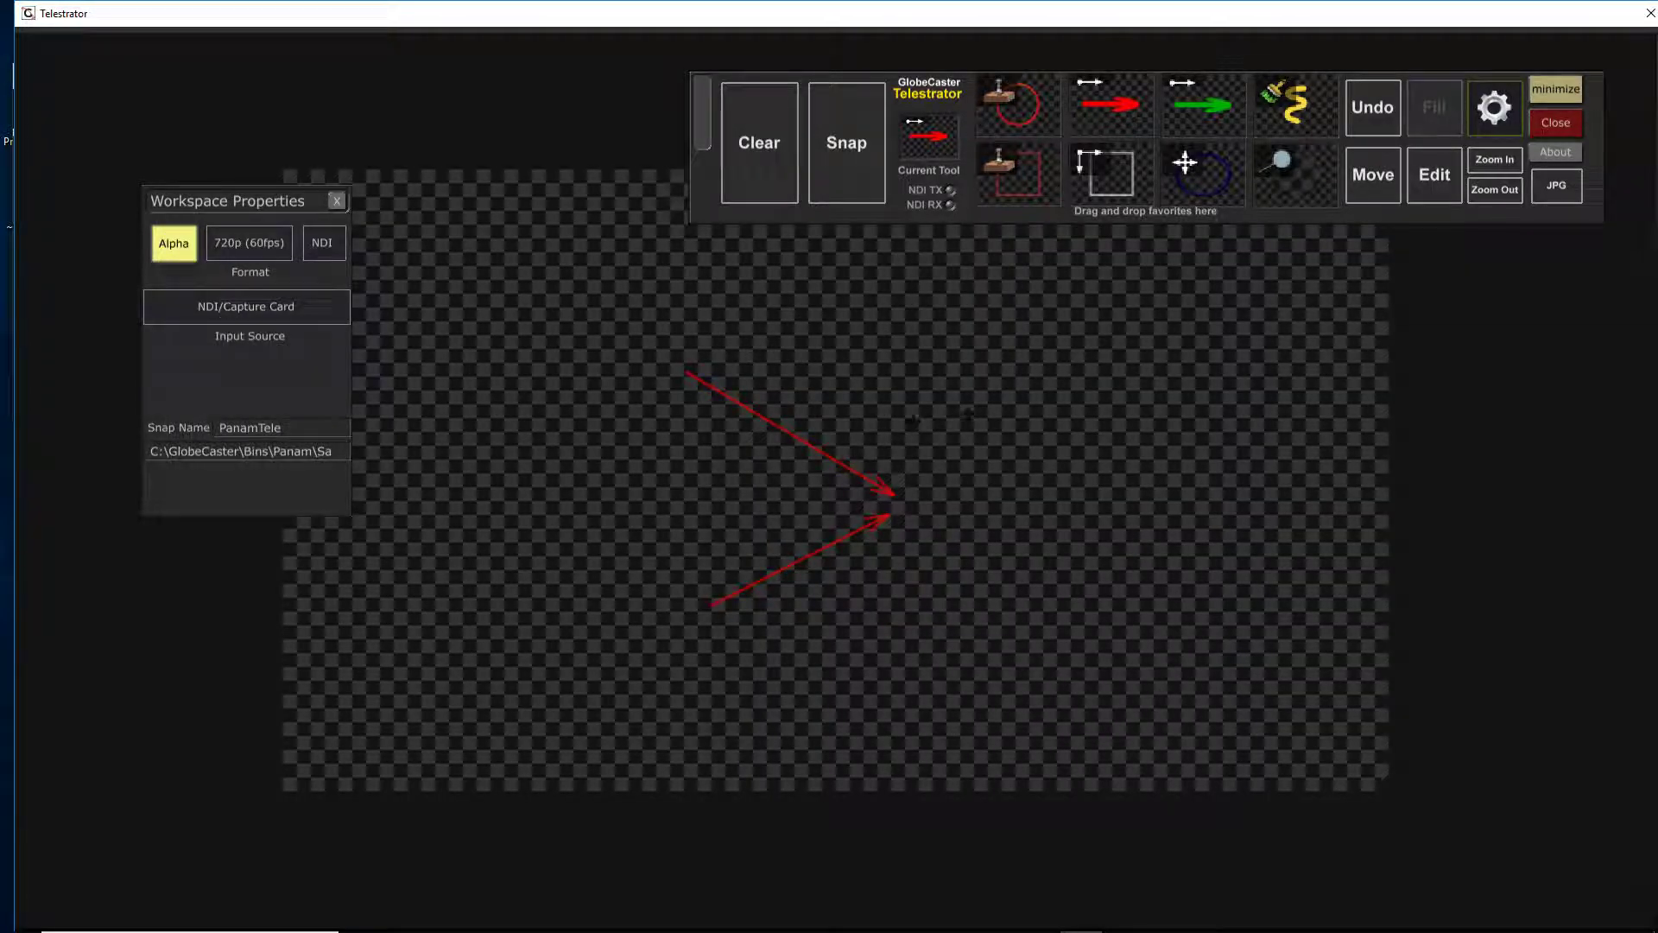
- Clear the red arrows, reselect NVIDIA Quadro K4200 2 as input, and re-enable NDI
left_click(775, 121)
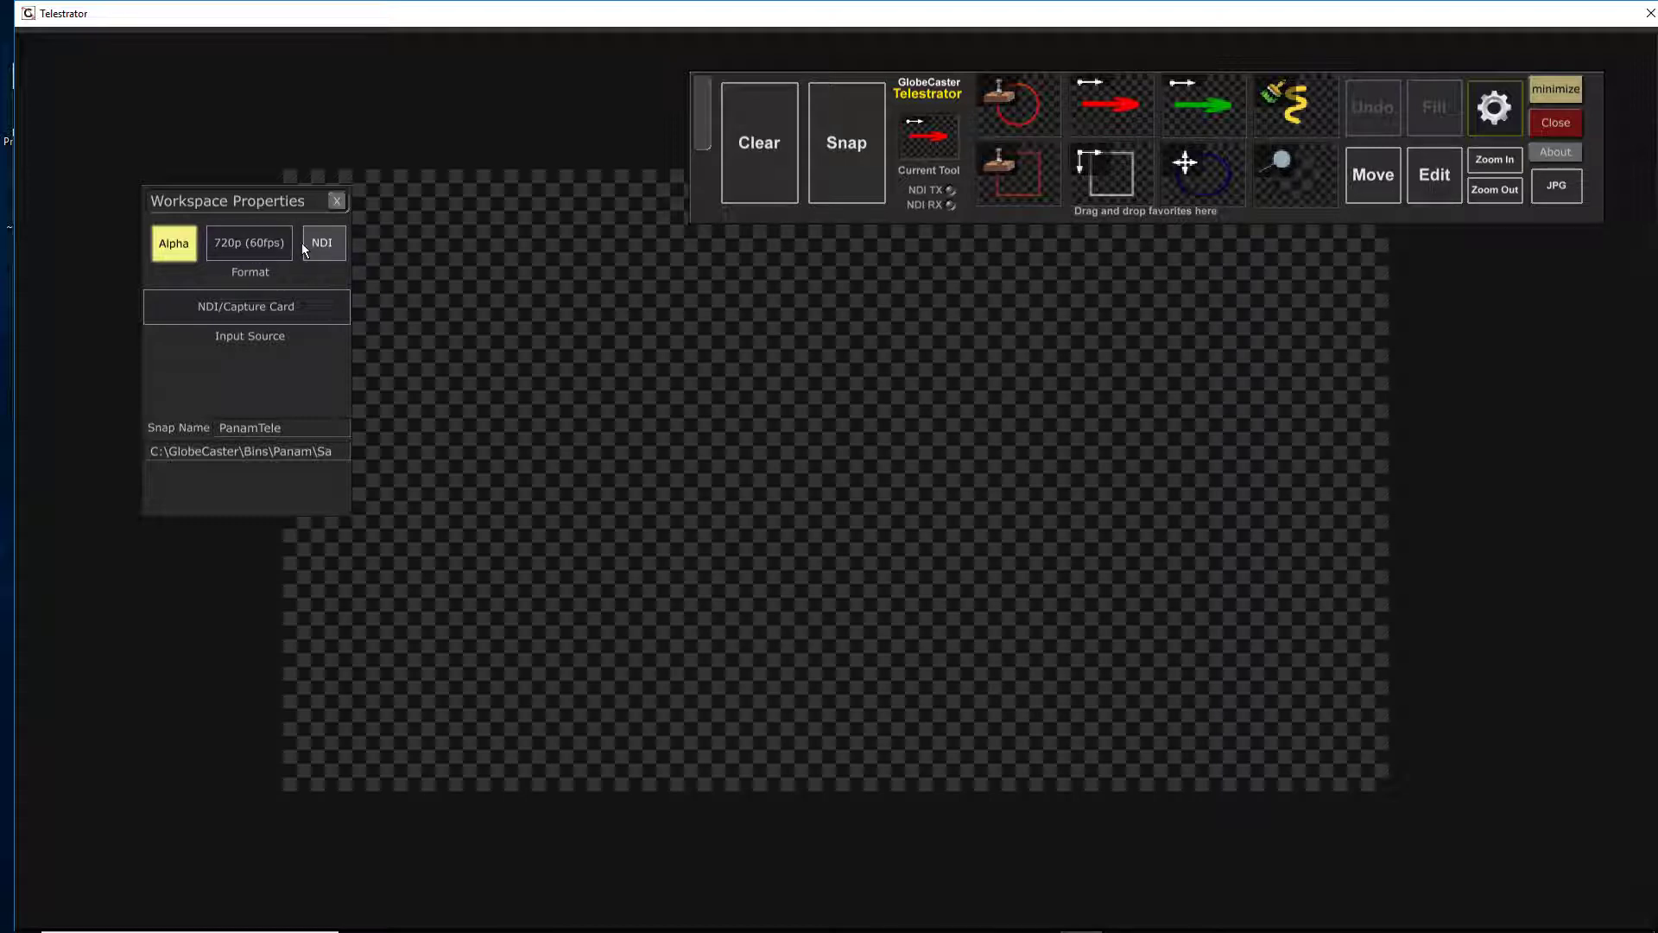
left_click(273, 308)
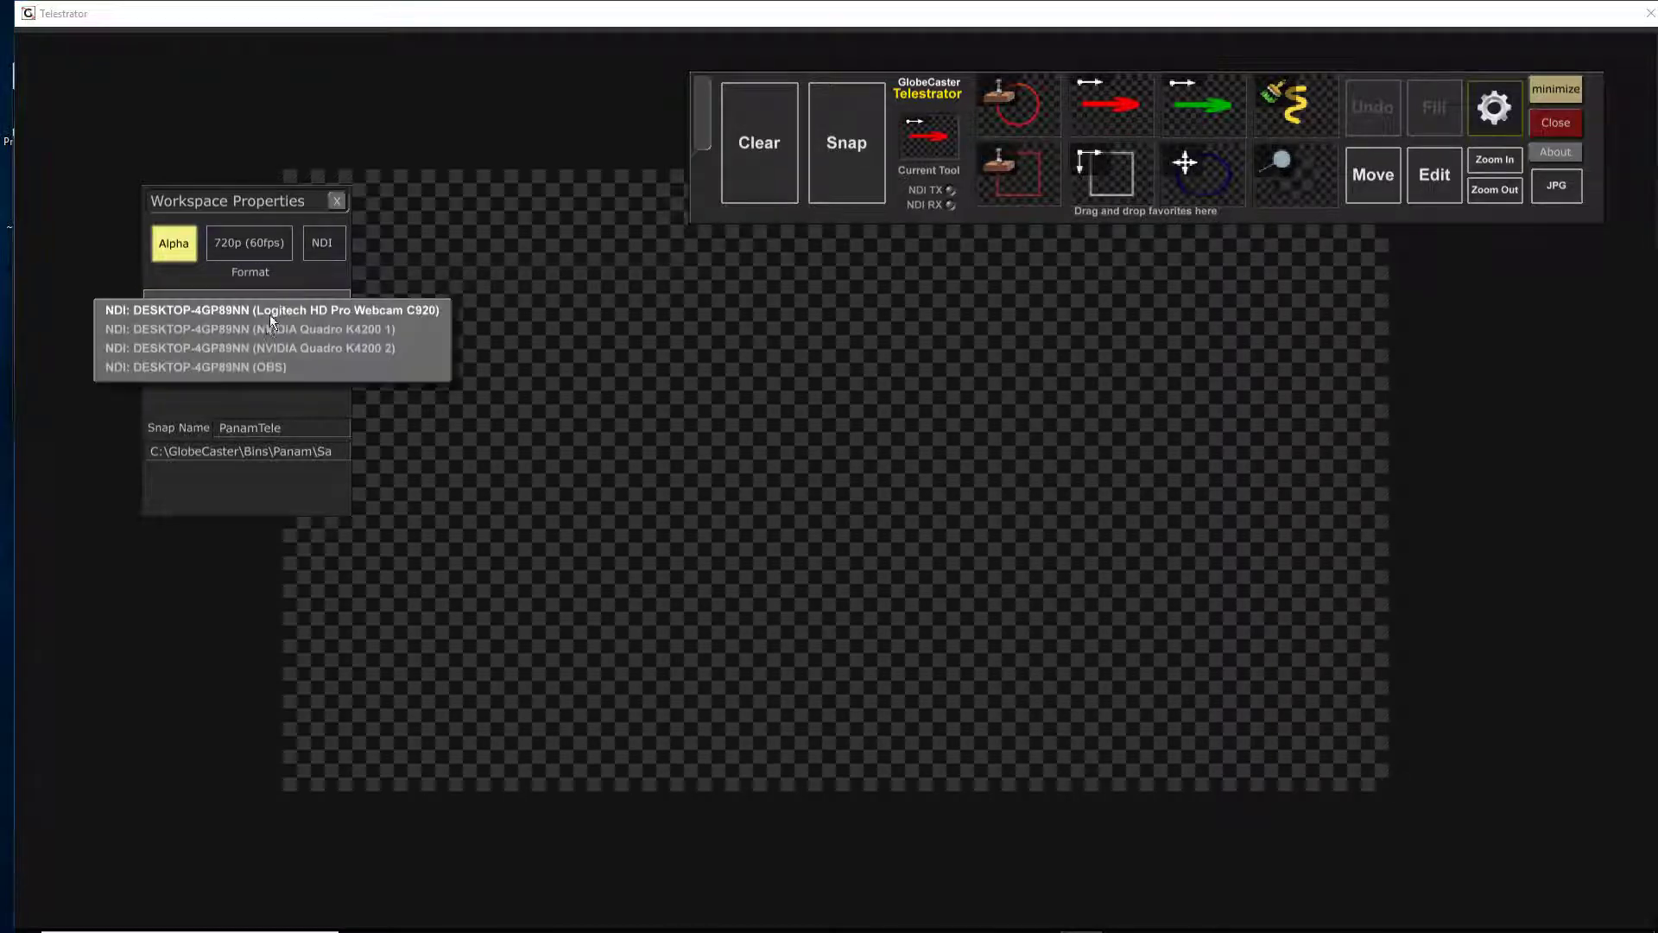
left_click(227, 350)
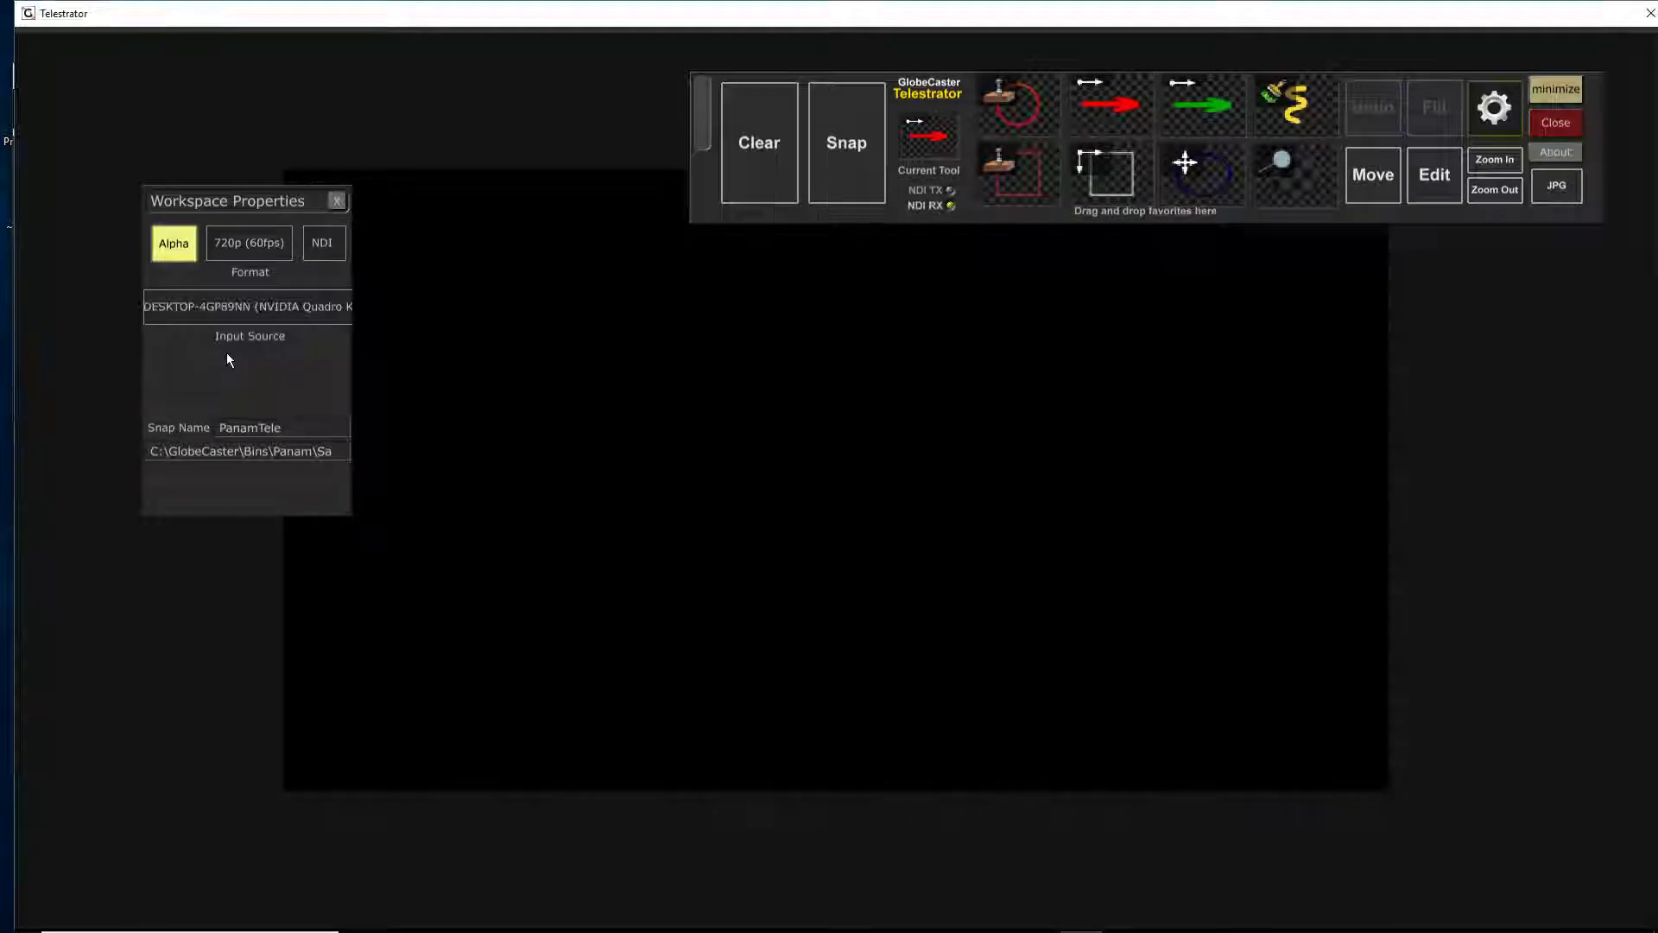
left_click(321, 251)
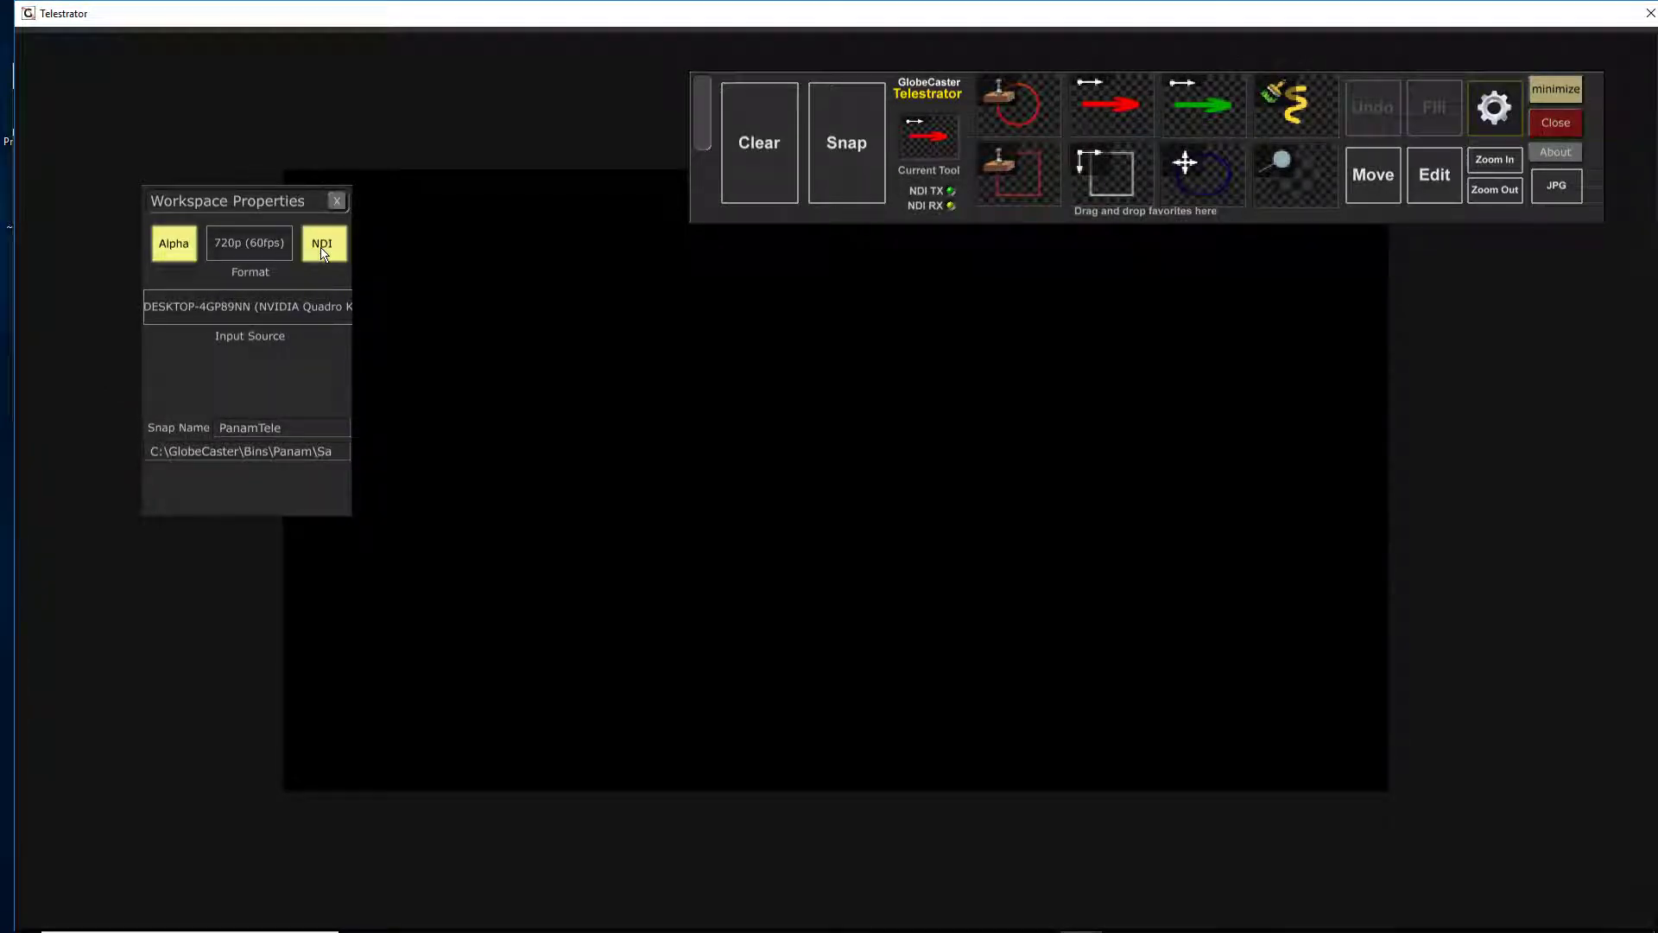
left_click(292, 304)
- Close Workspace Properties, clear drawings, shift the tool strip left, and open the Bins panel
left_click(288, 202)
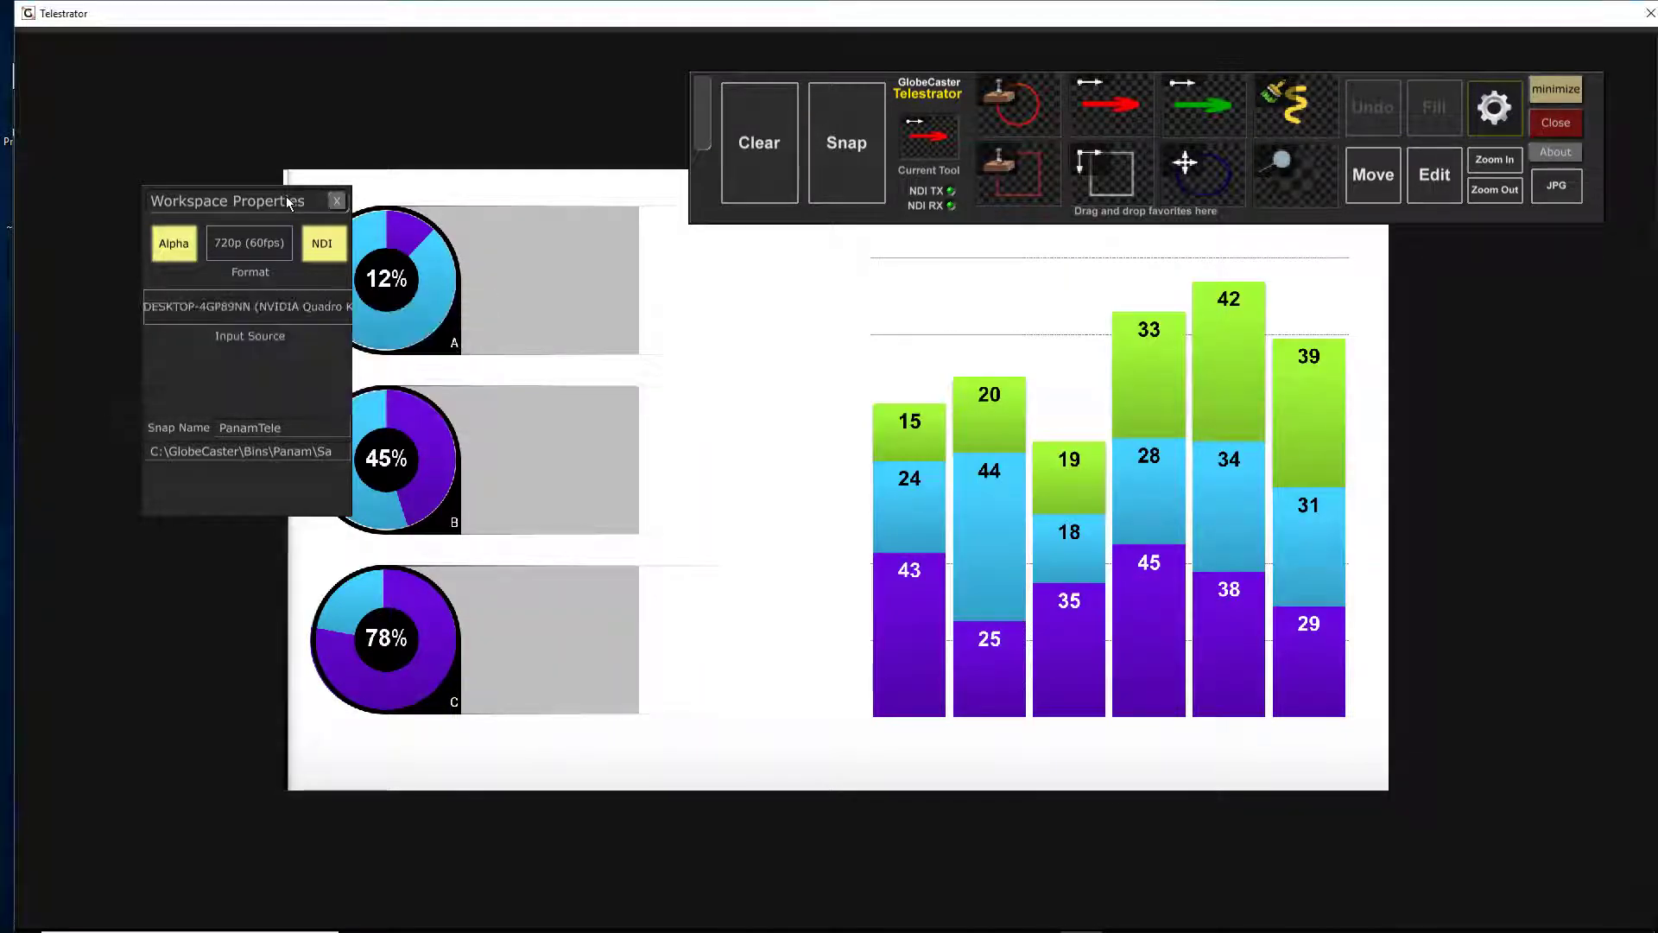
left_click_drag(287, 202, 174, 378)
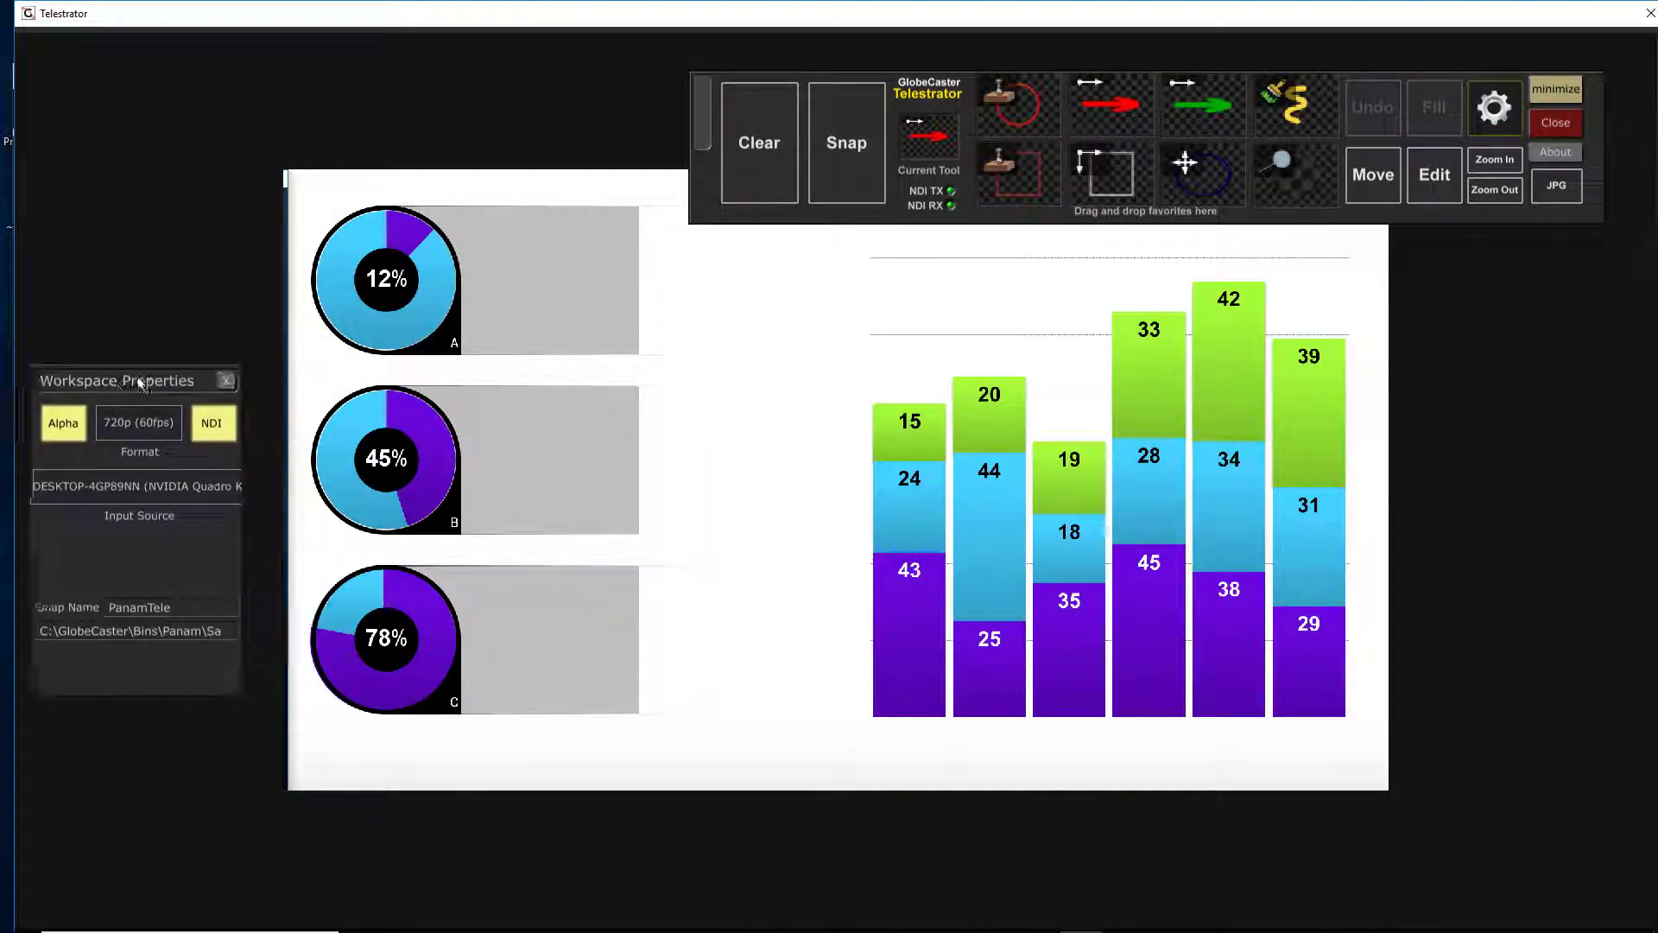
left_click(227, 377)
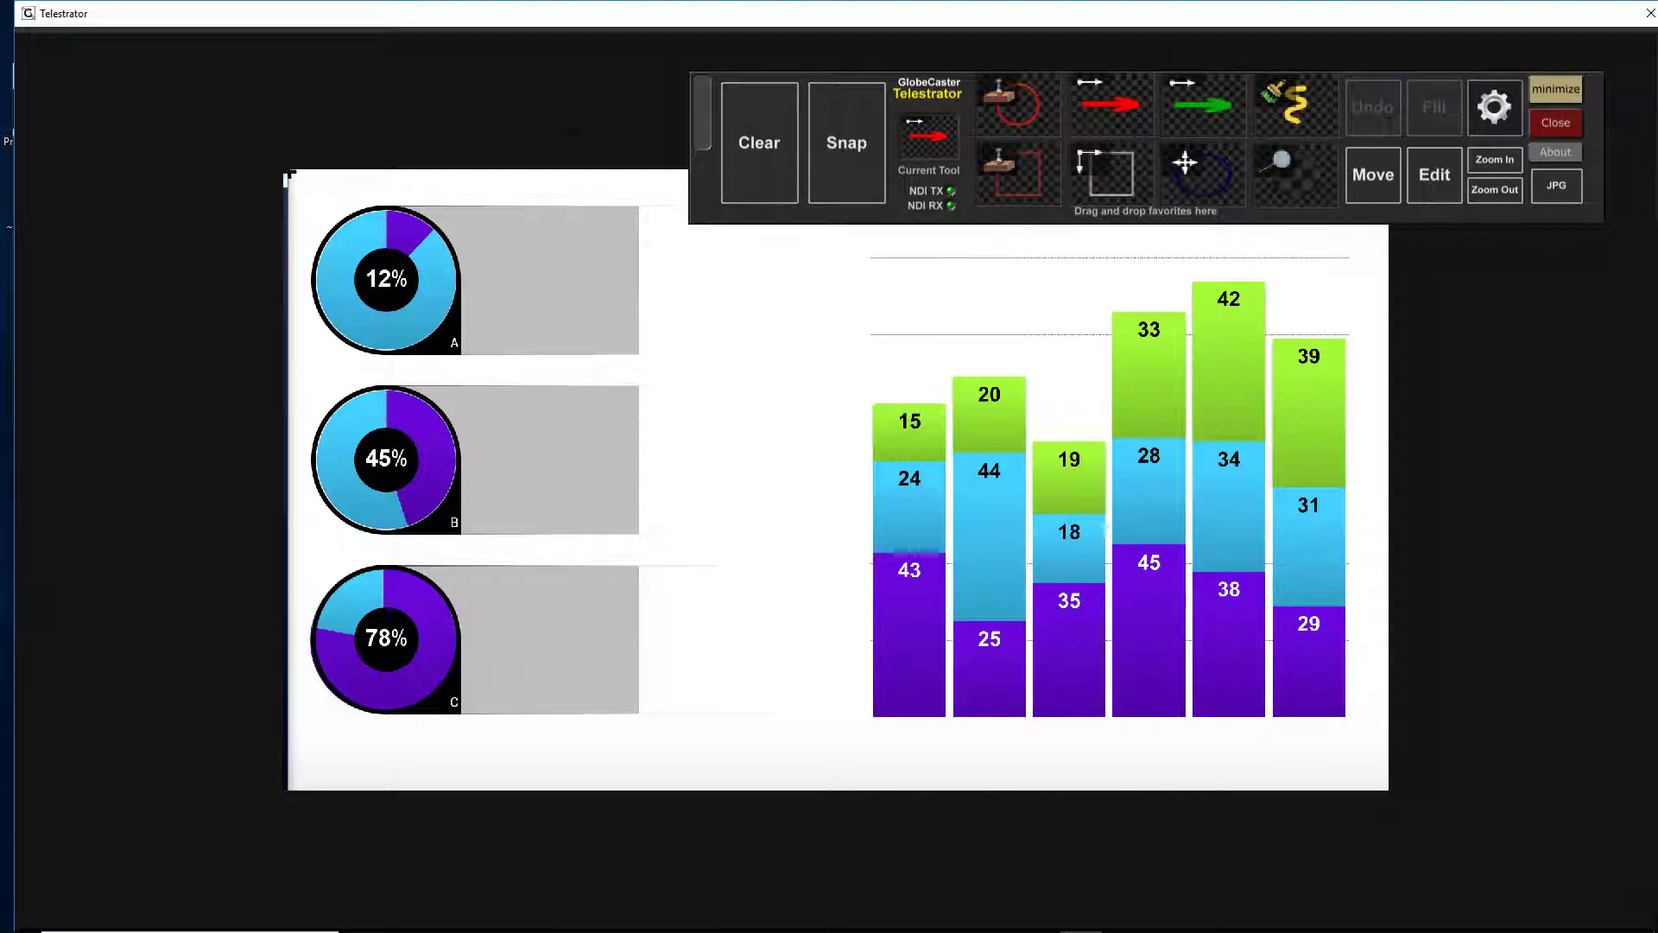
left_click_drag(701, 137, 670, 99)
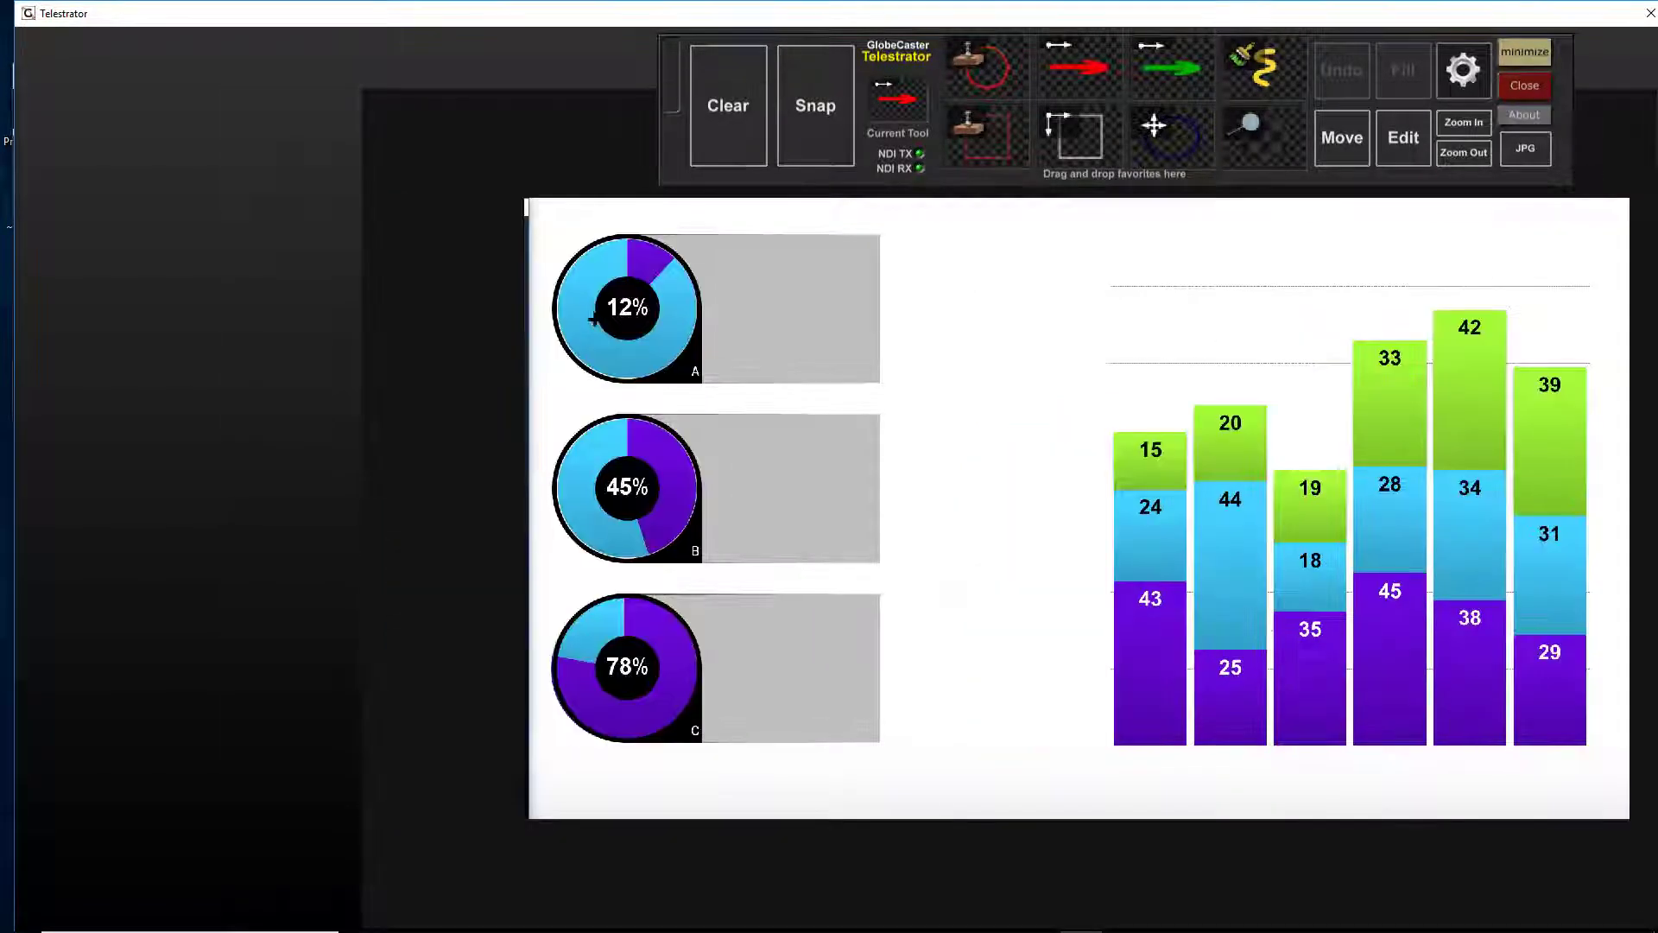
left_click(746, 134)
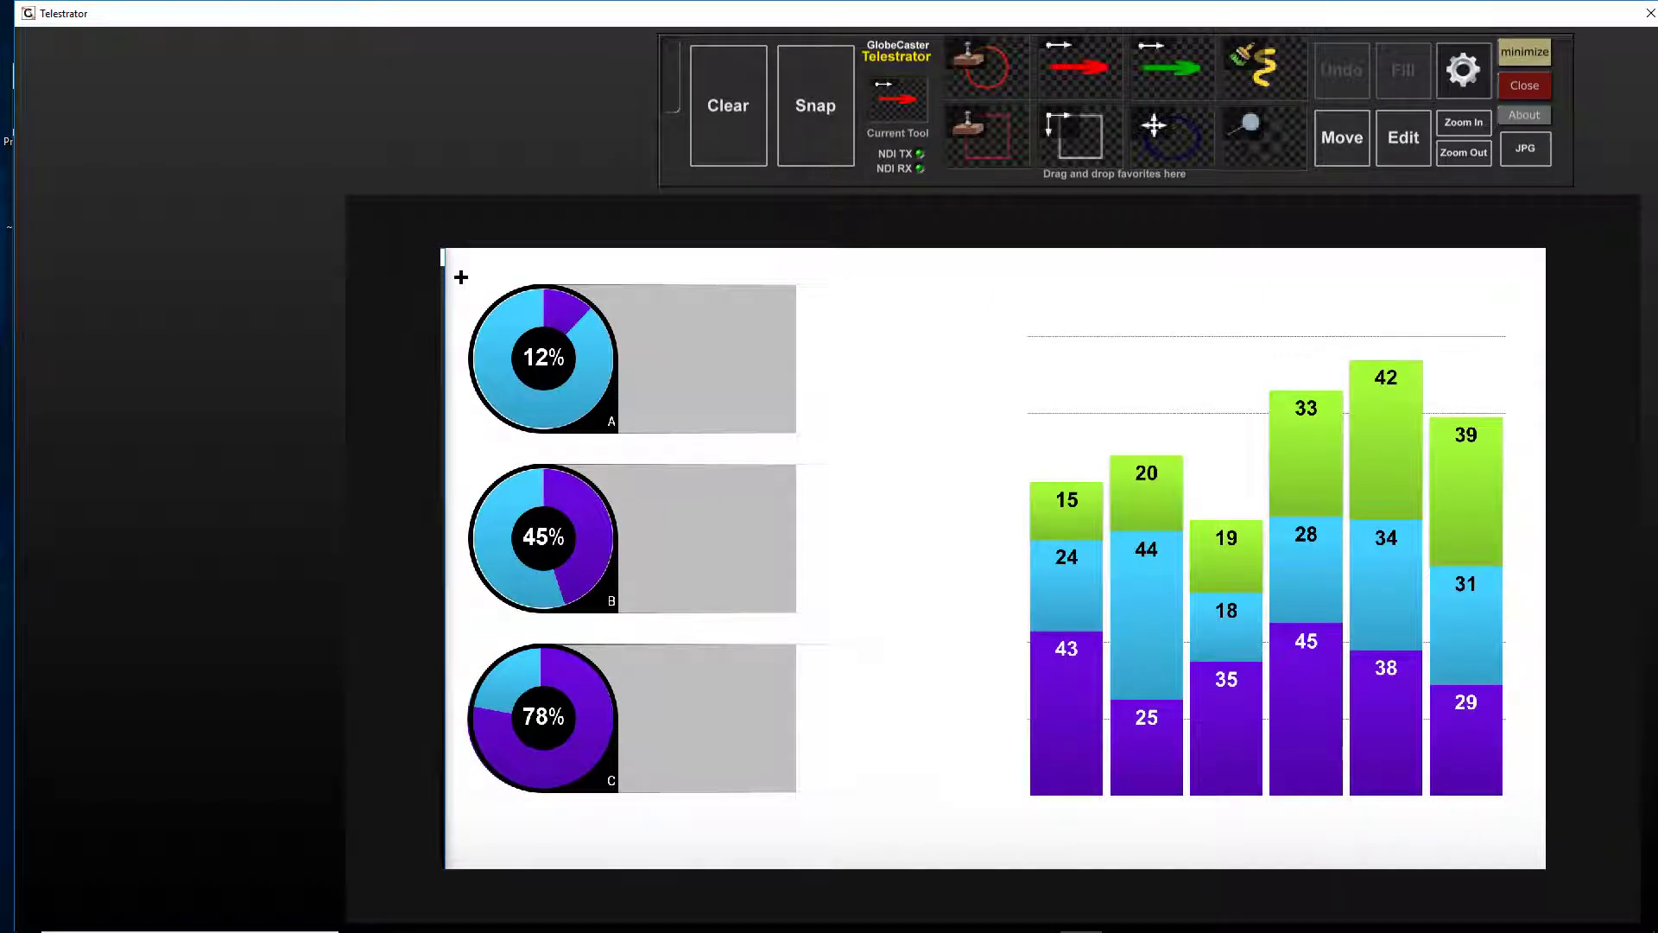
left_click_drag(682, 74, 626, 81)
left_click(173, 354)
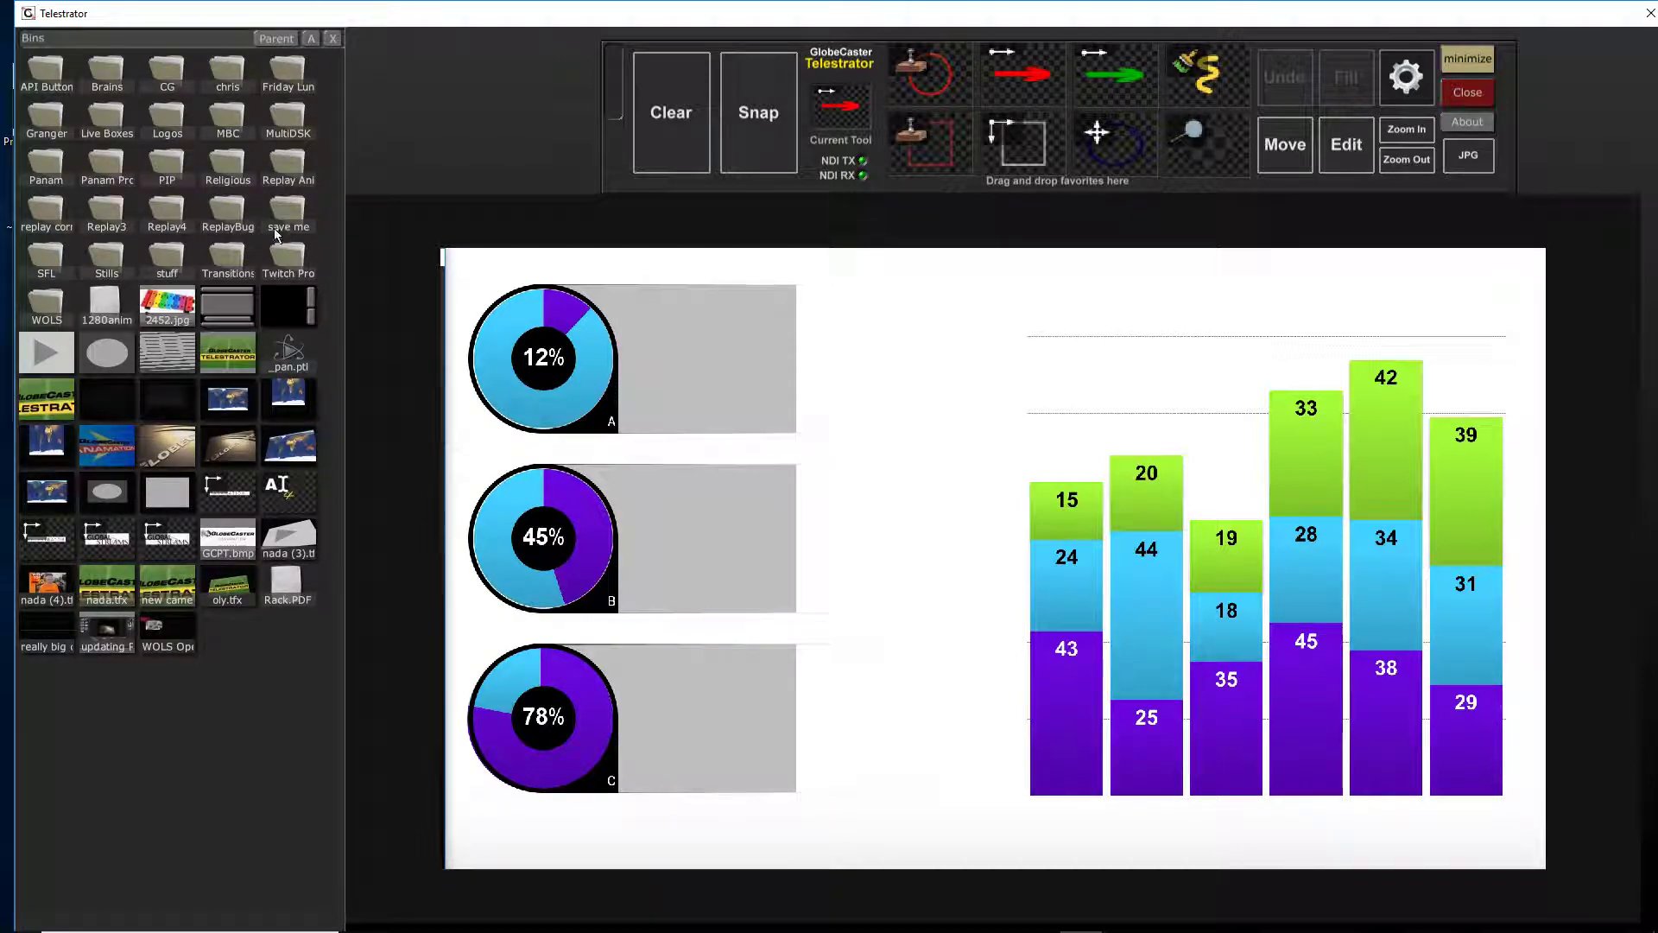
- Open Panam > Telestrate bin, switch it to Large icons, and shift the tool strip right
double_click(67, 172)
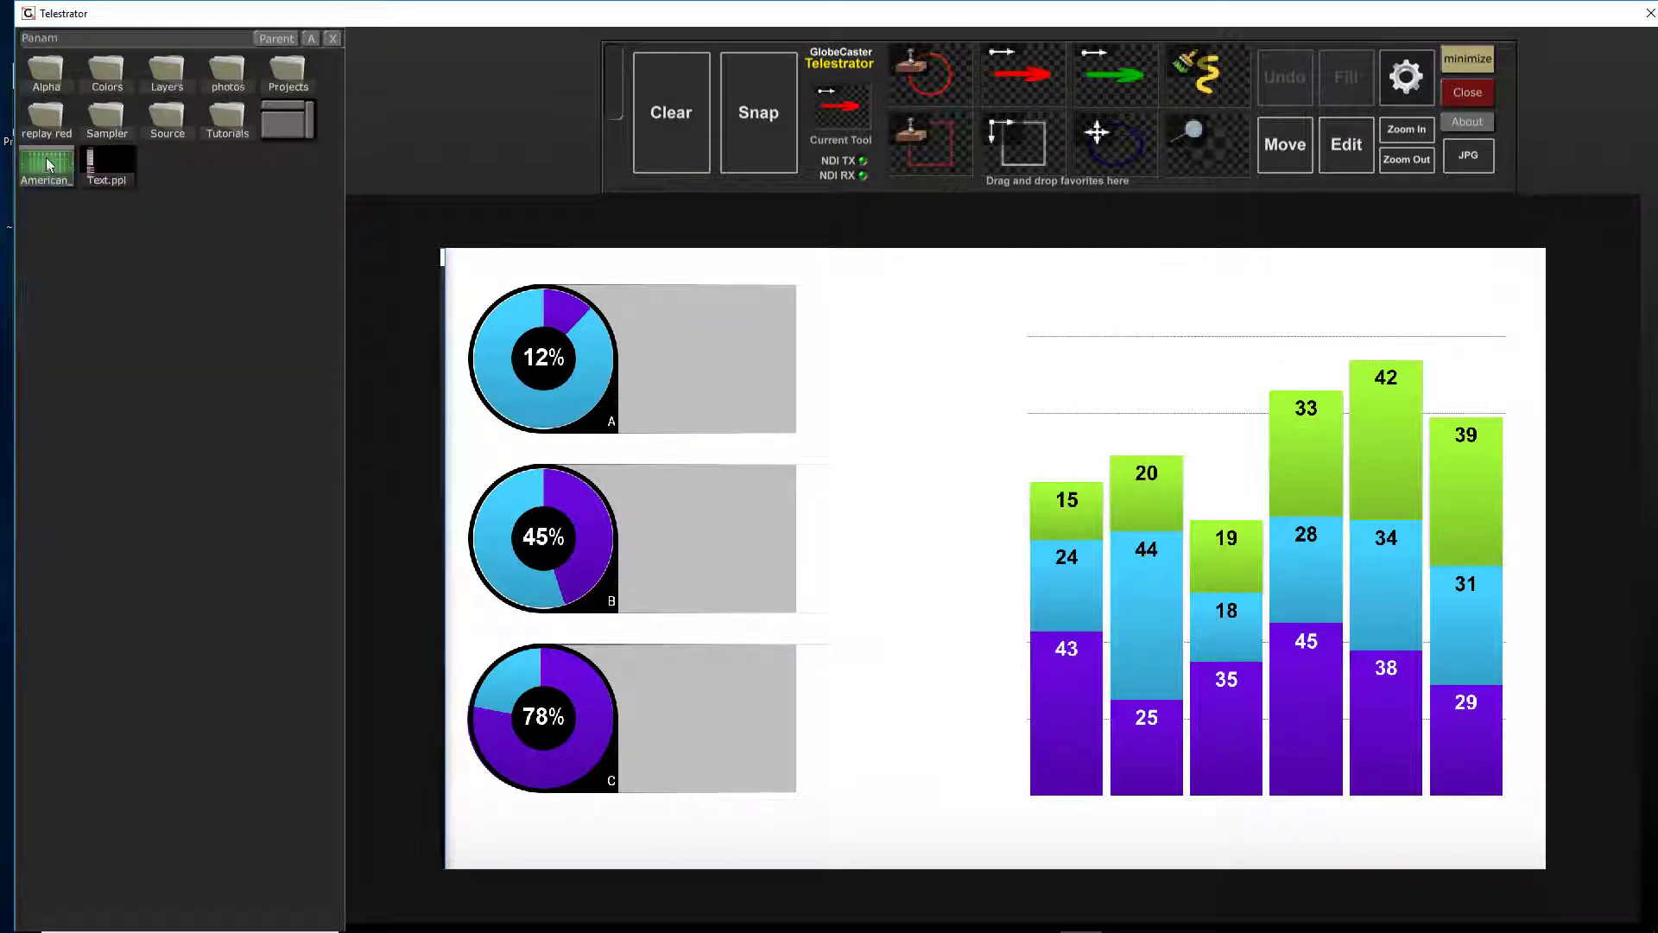
double_click(110, 128)
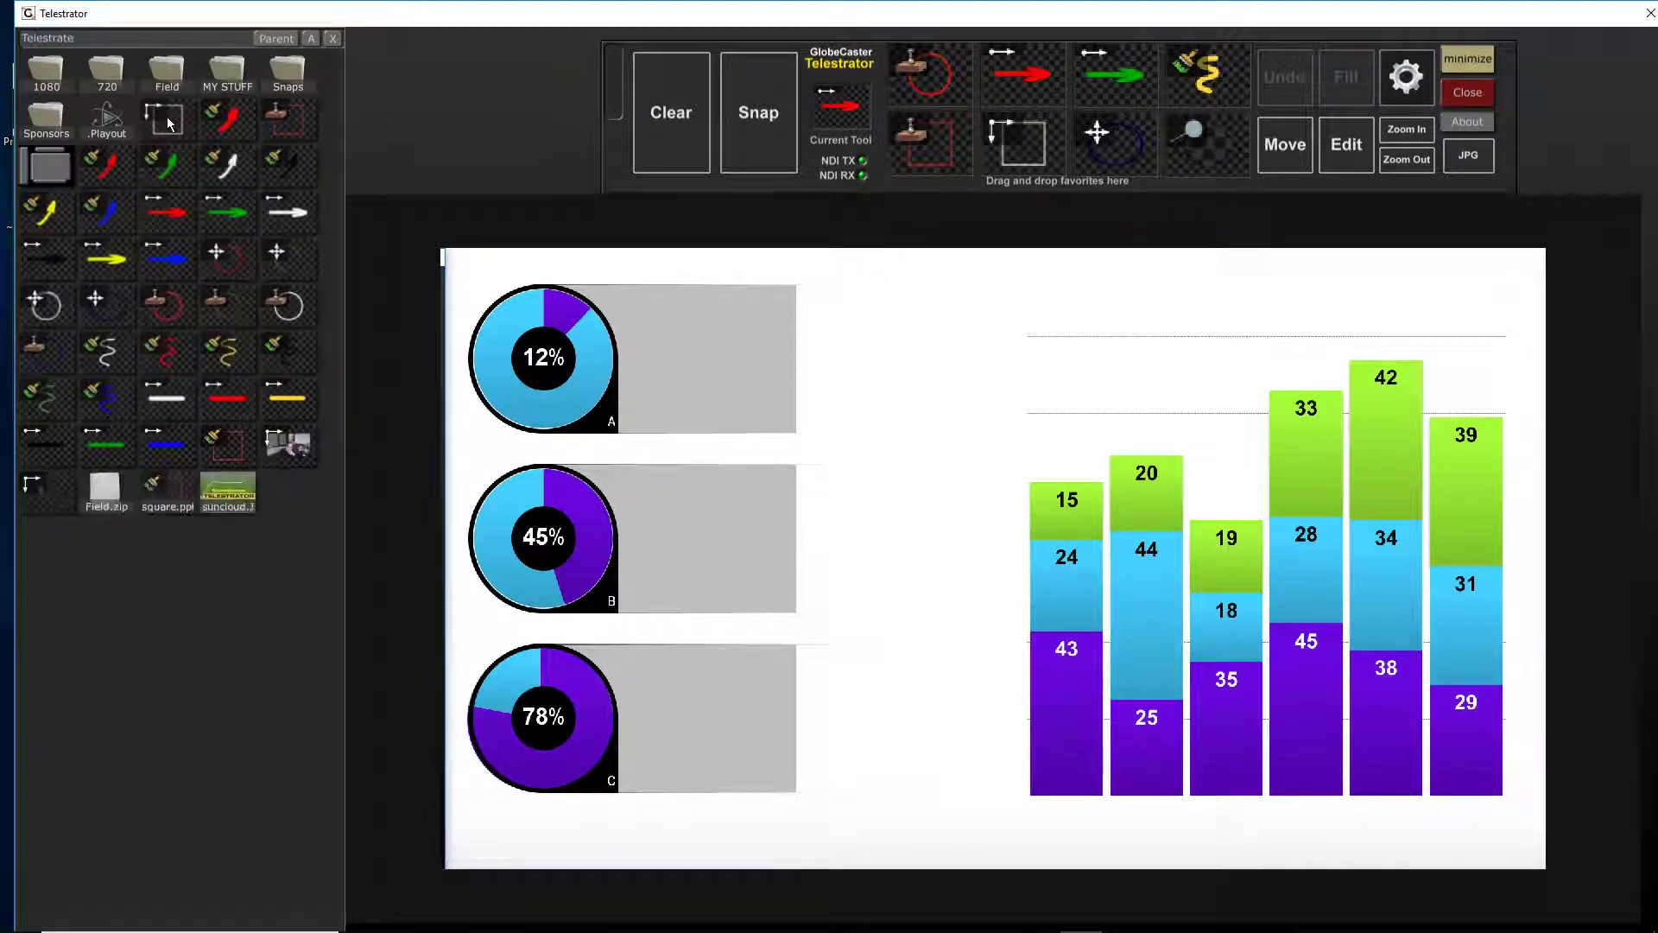
left_click(311, 39)
left_click(311, 43)
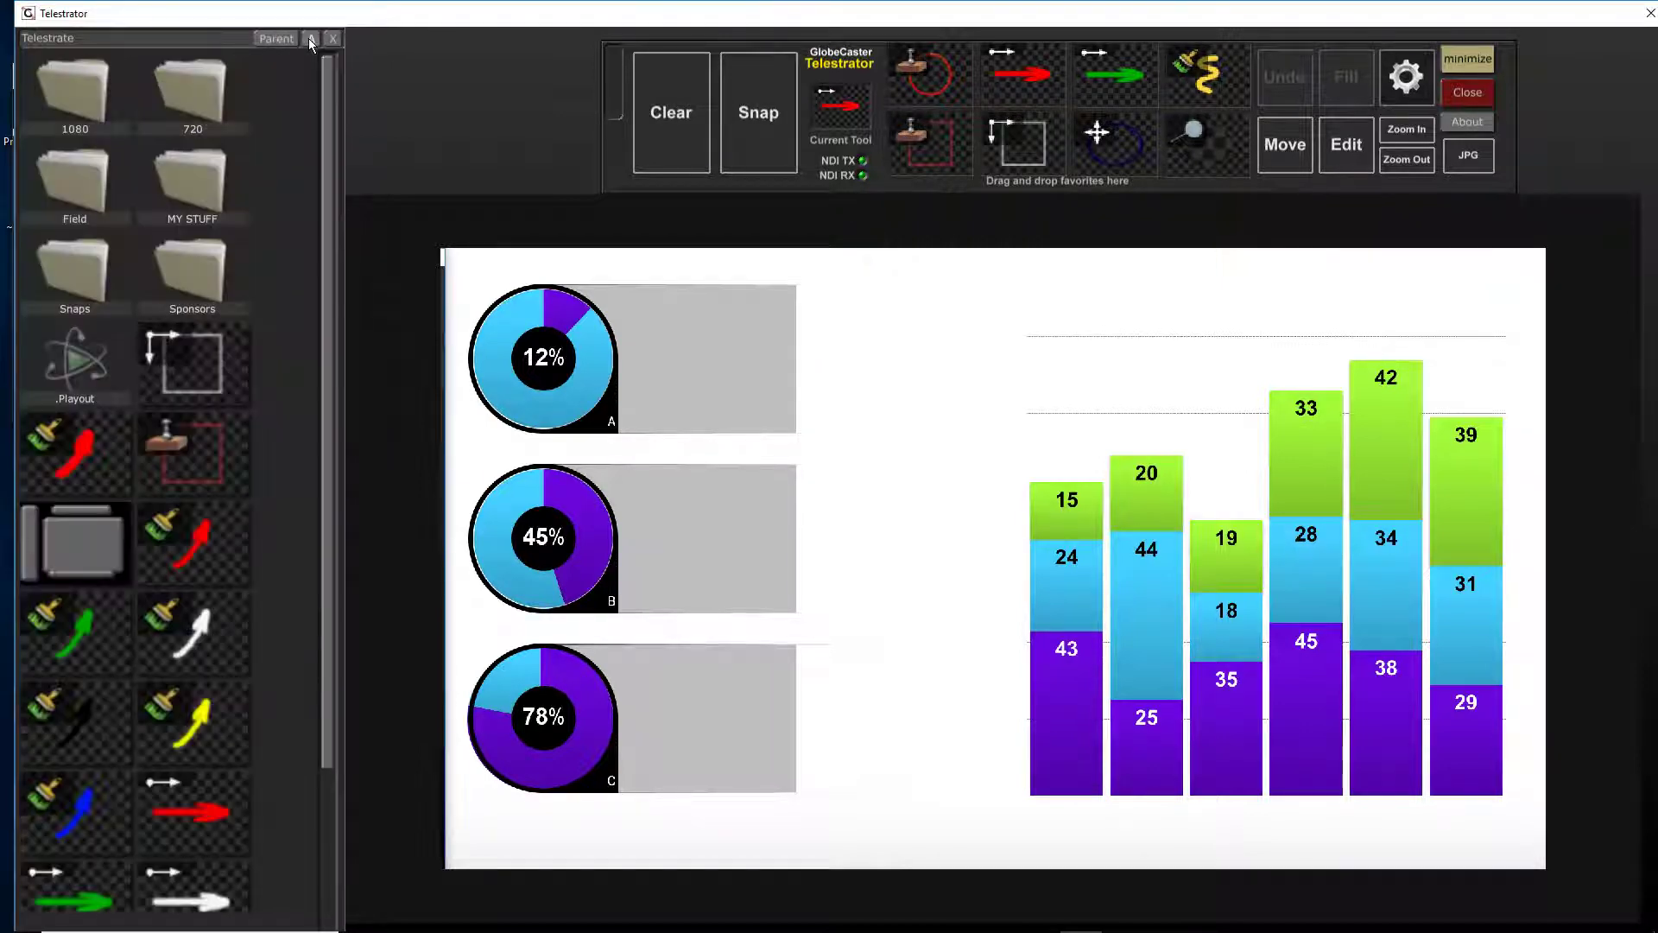
scroll(272, 480, "down", 5)
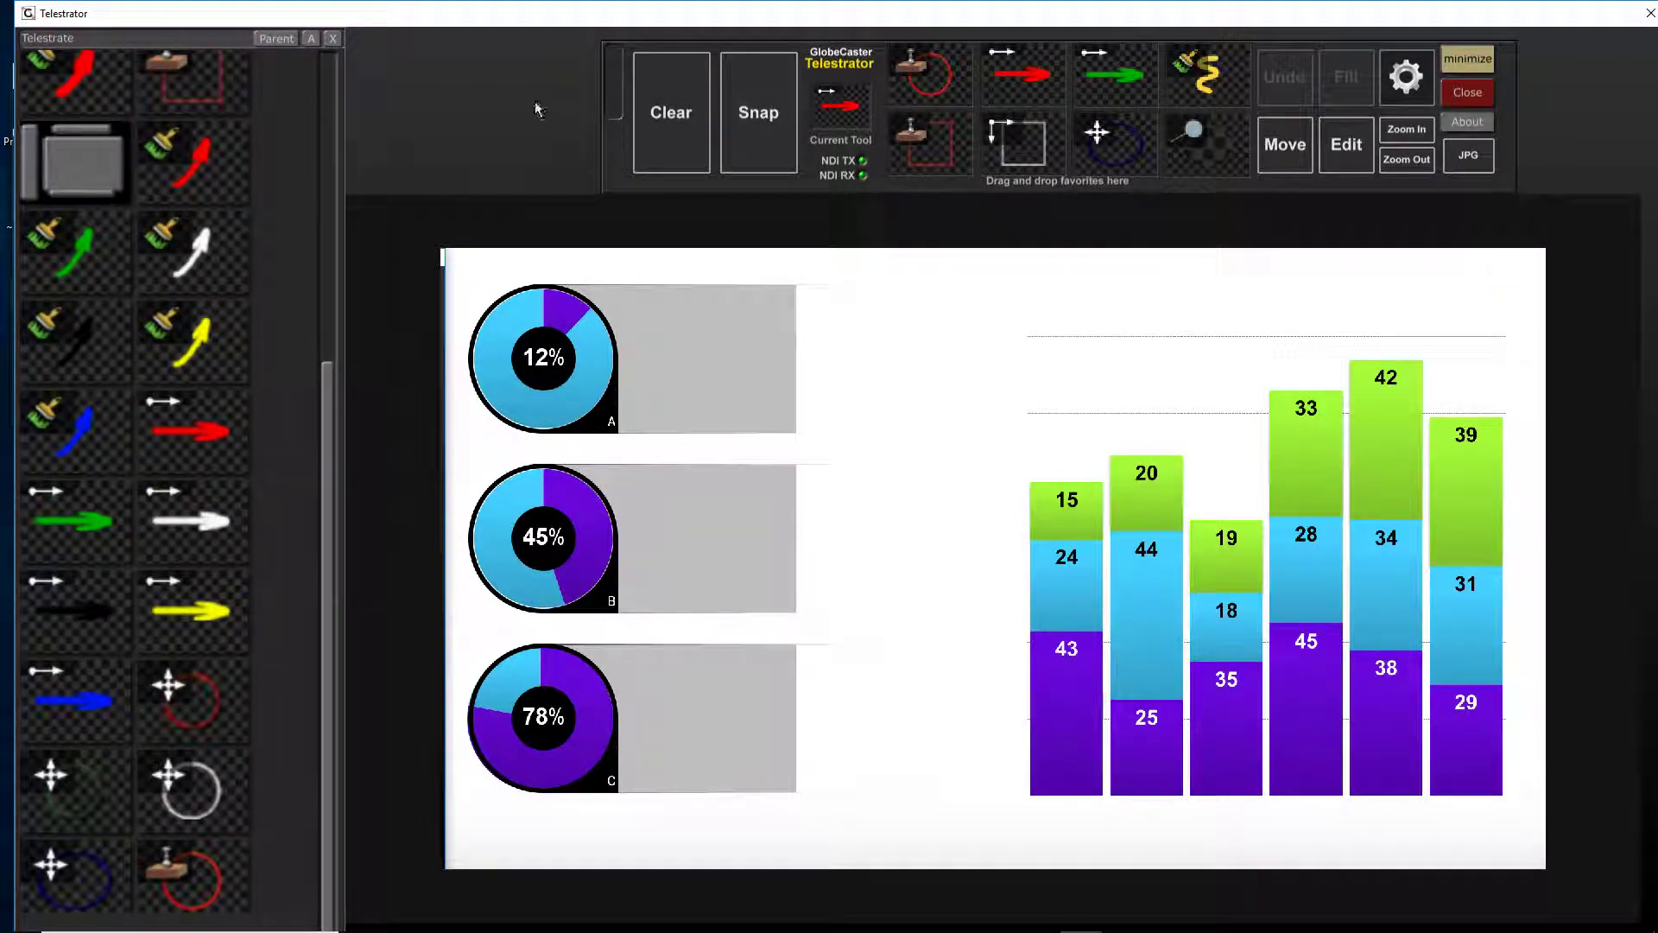
left_click_drag(615, 115, 735, 120)
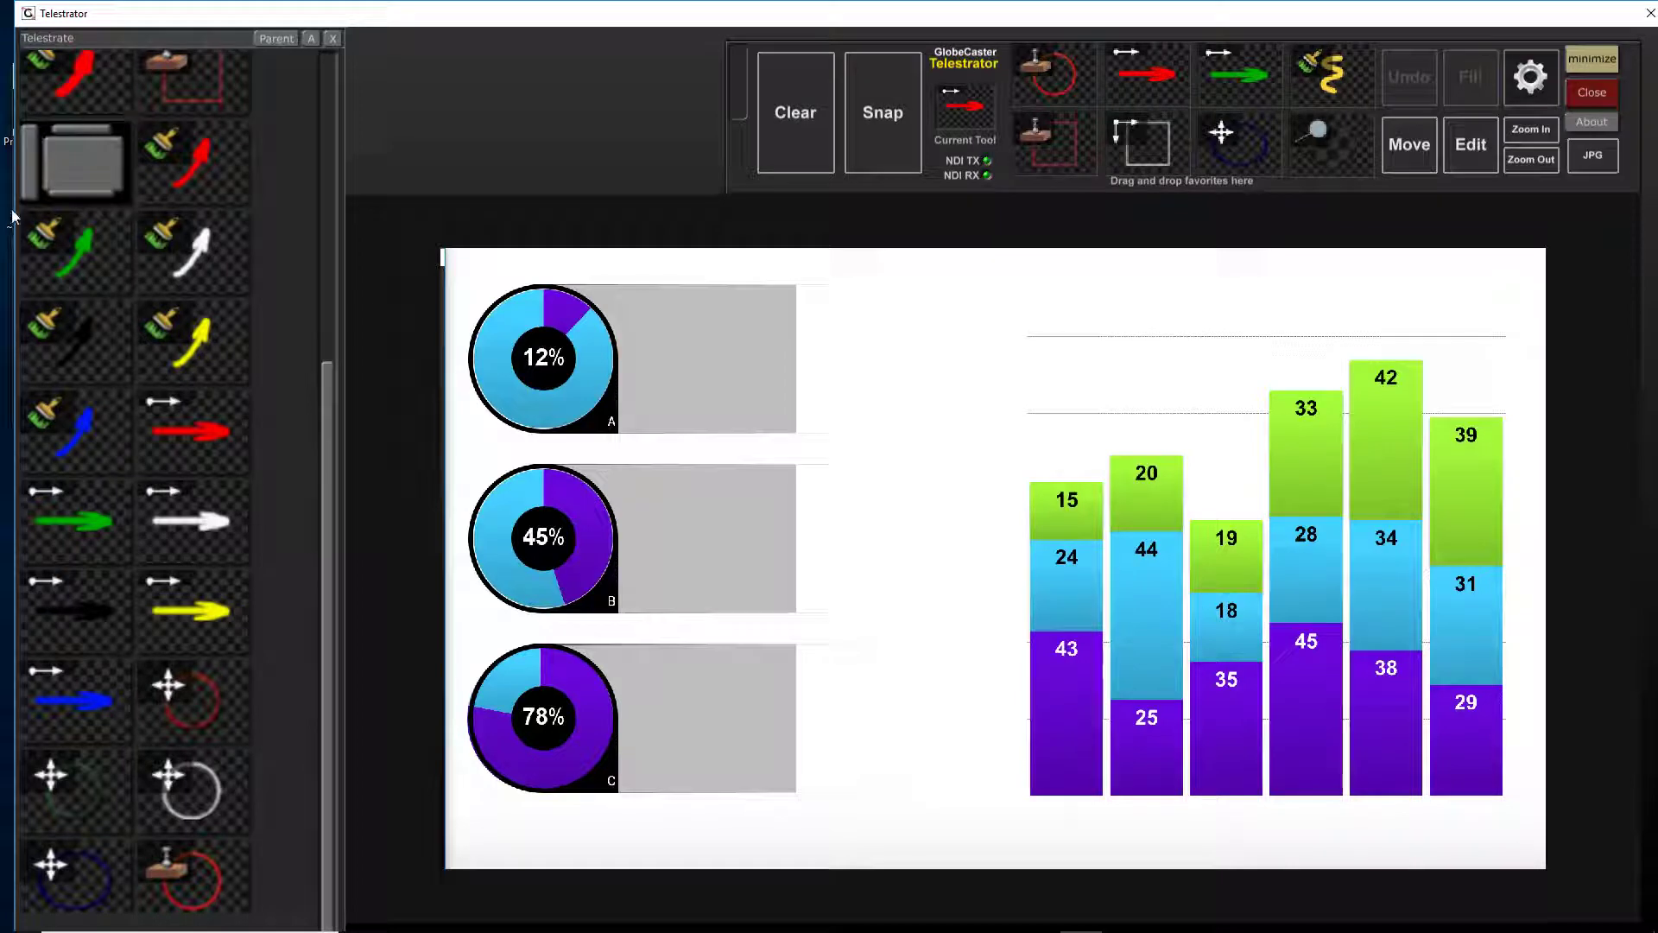
- Delete the old grey layout tile from the Telestrate bin, sending it to the Recycle Bin
right_click(74, 175)
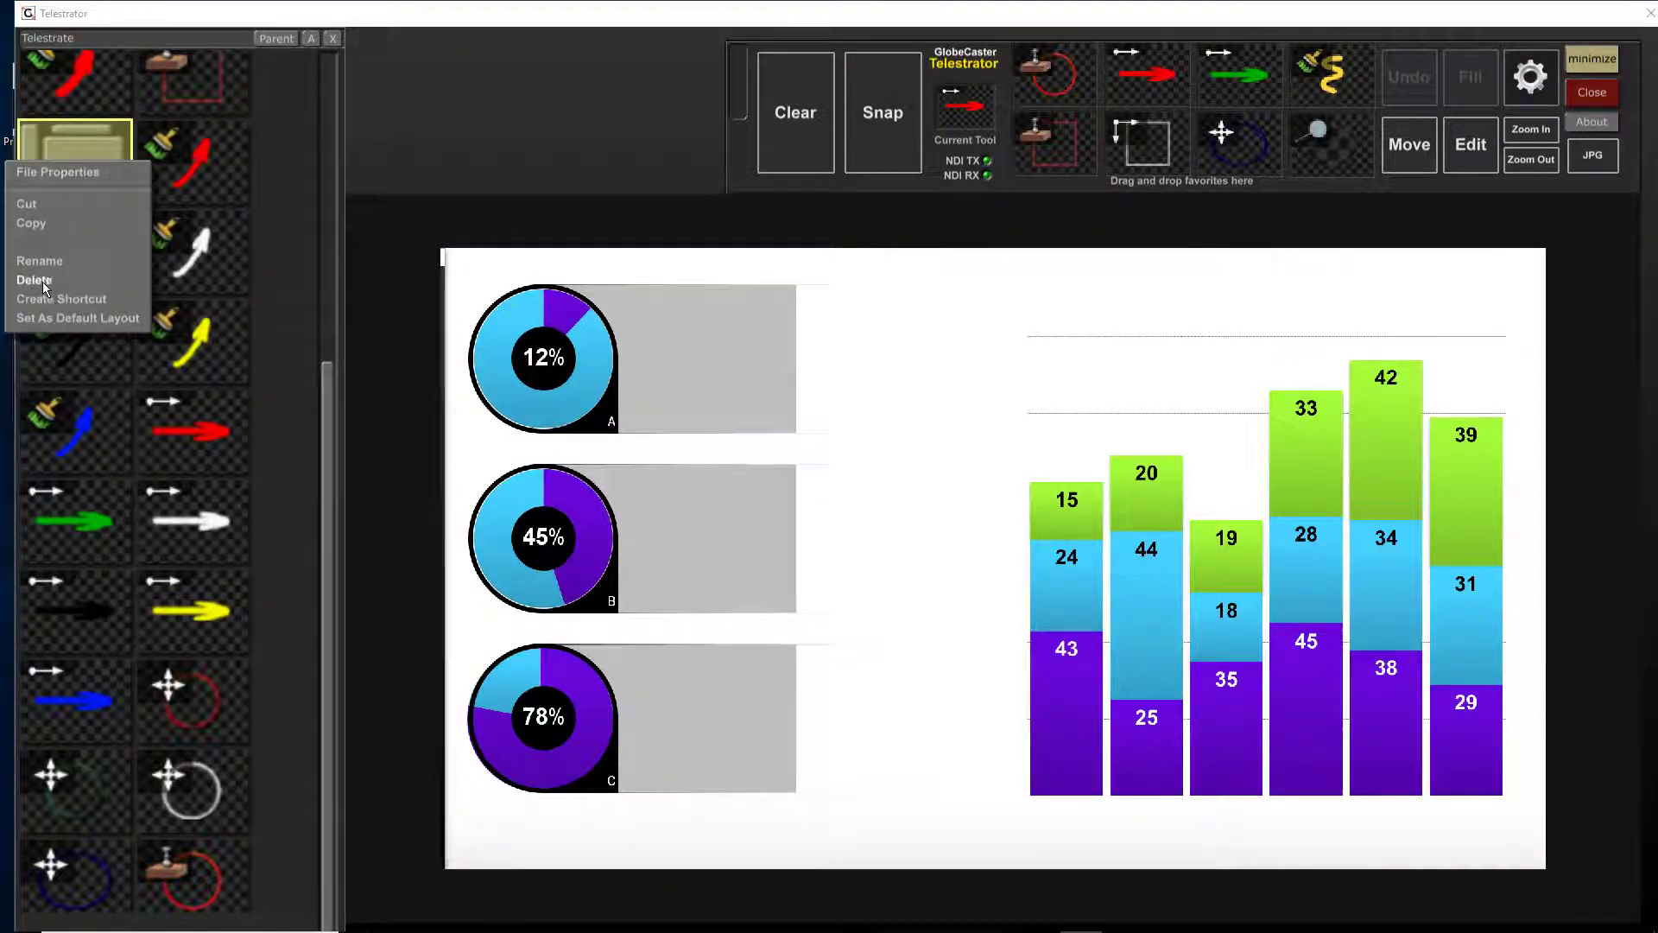
left_click(43, 282)
left_click(393, 485)
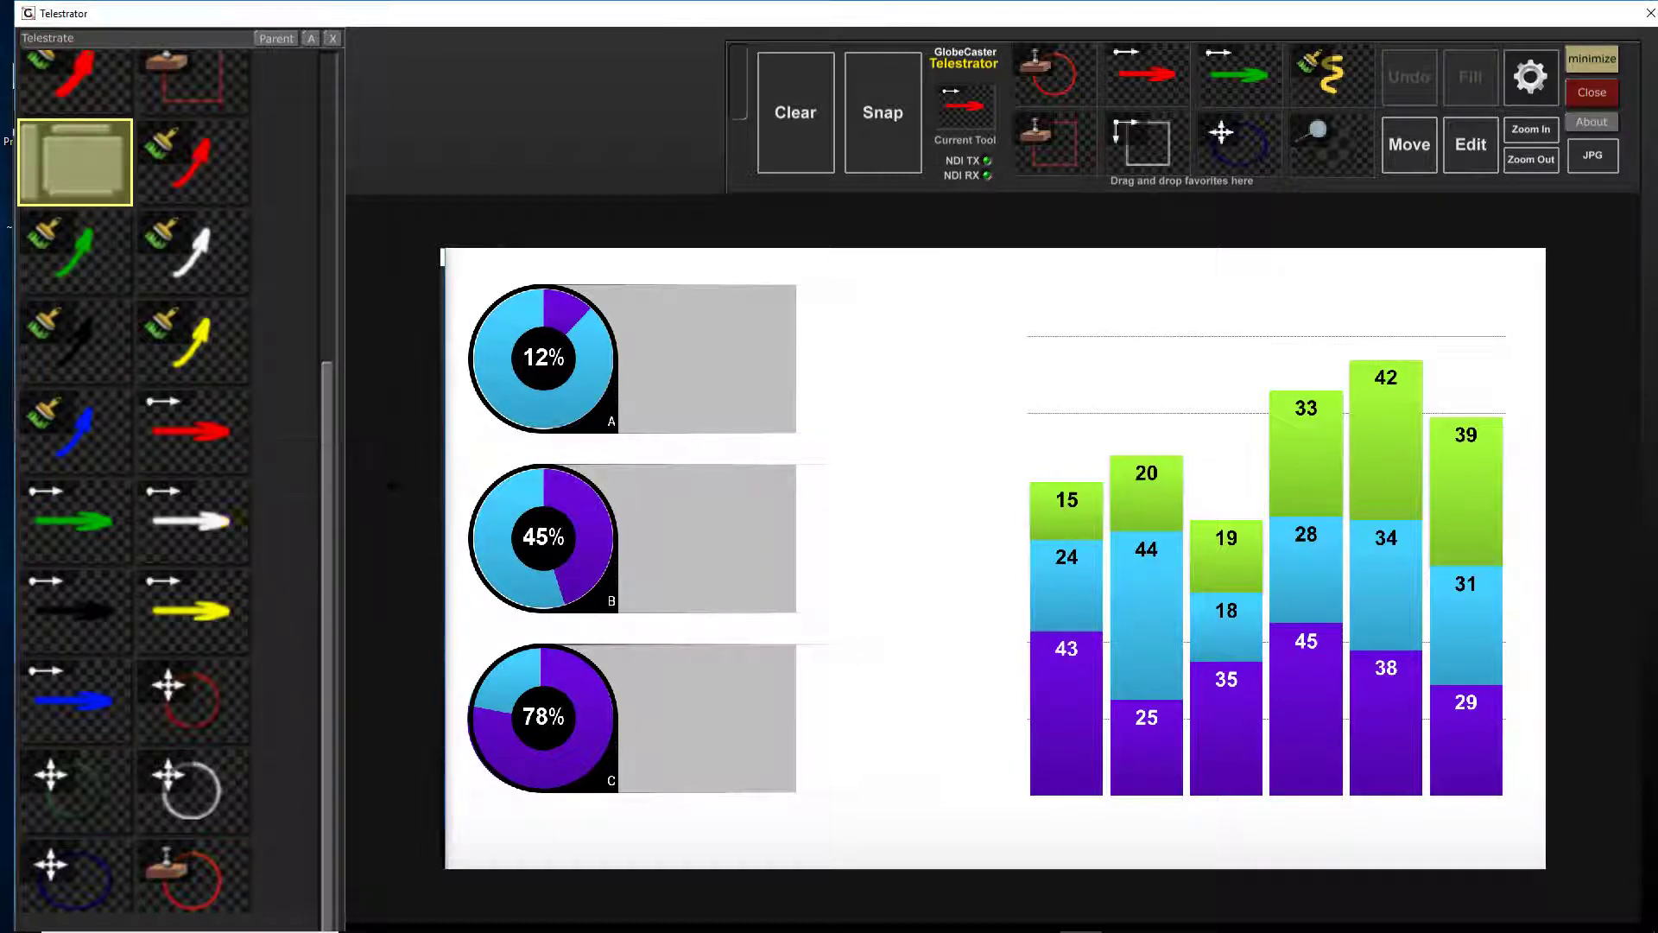
- Save the current workspace as a new layout tile, test it as a bins panel, then close that panel
right_click(282, 259)
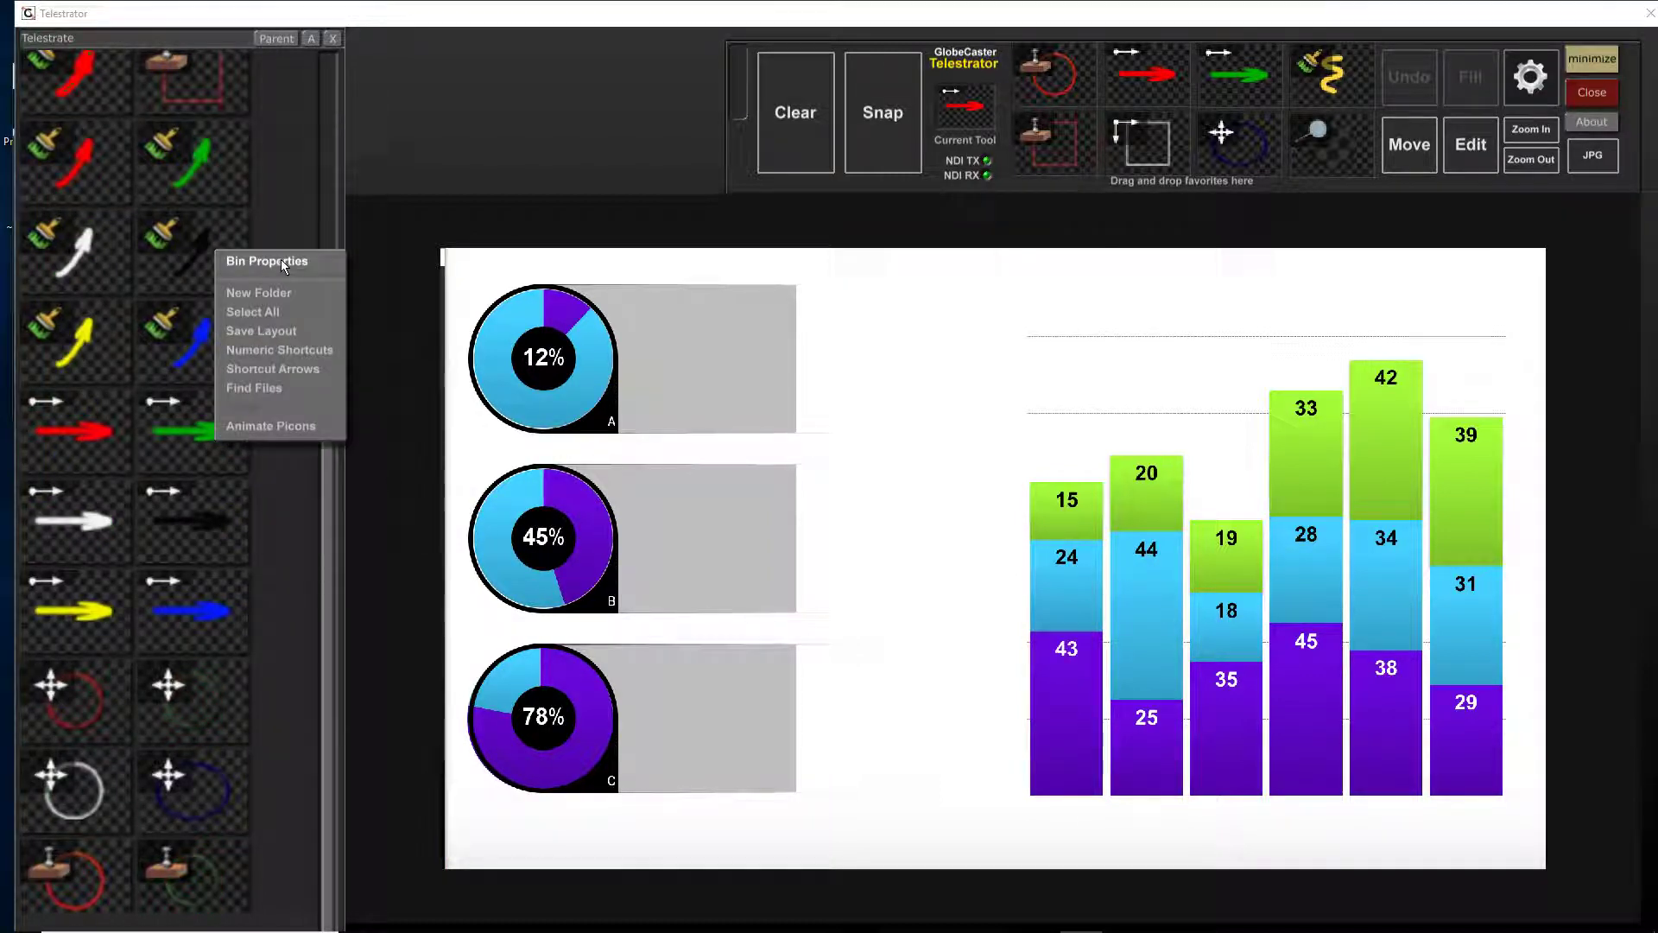
left_click(285, 330)
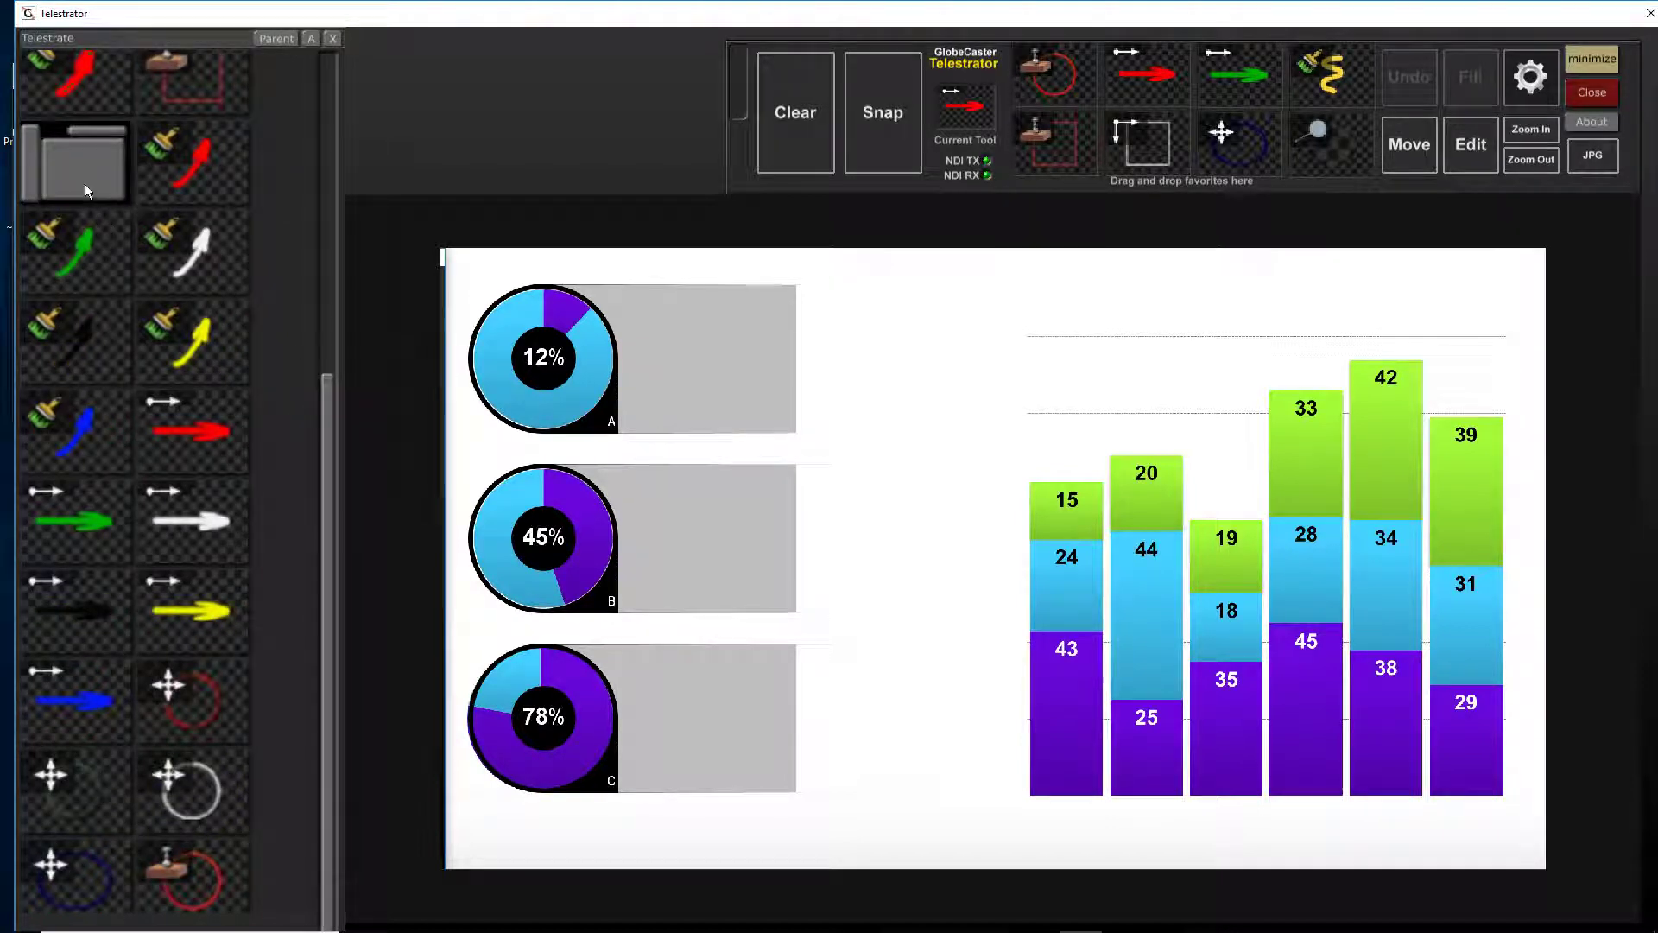
left_click(86, 200)
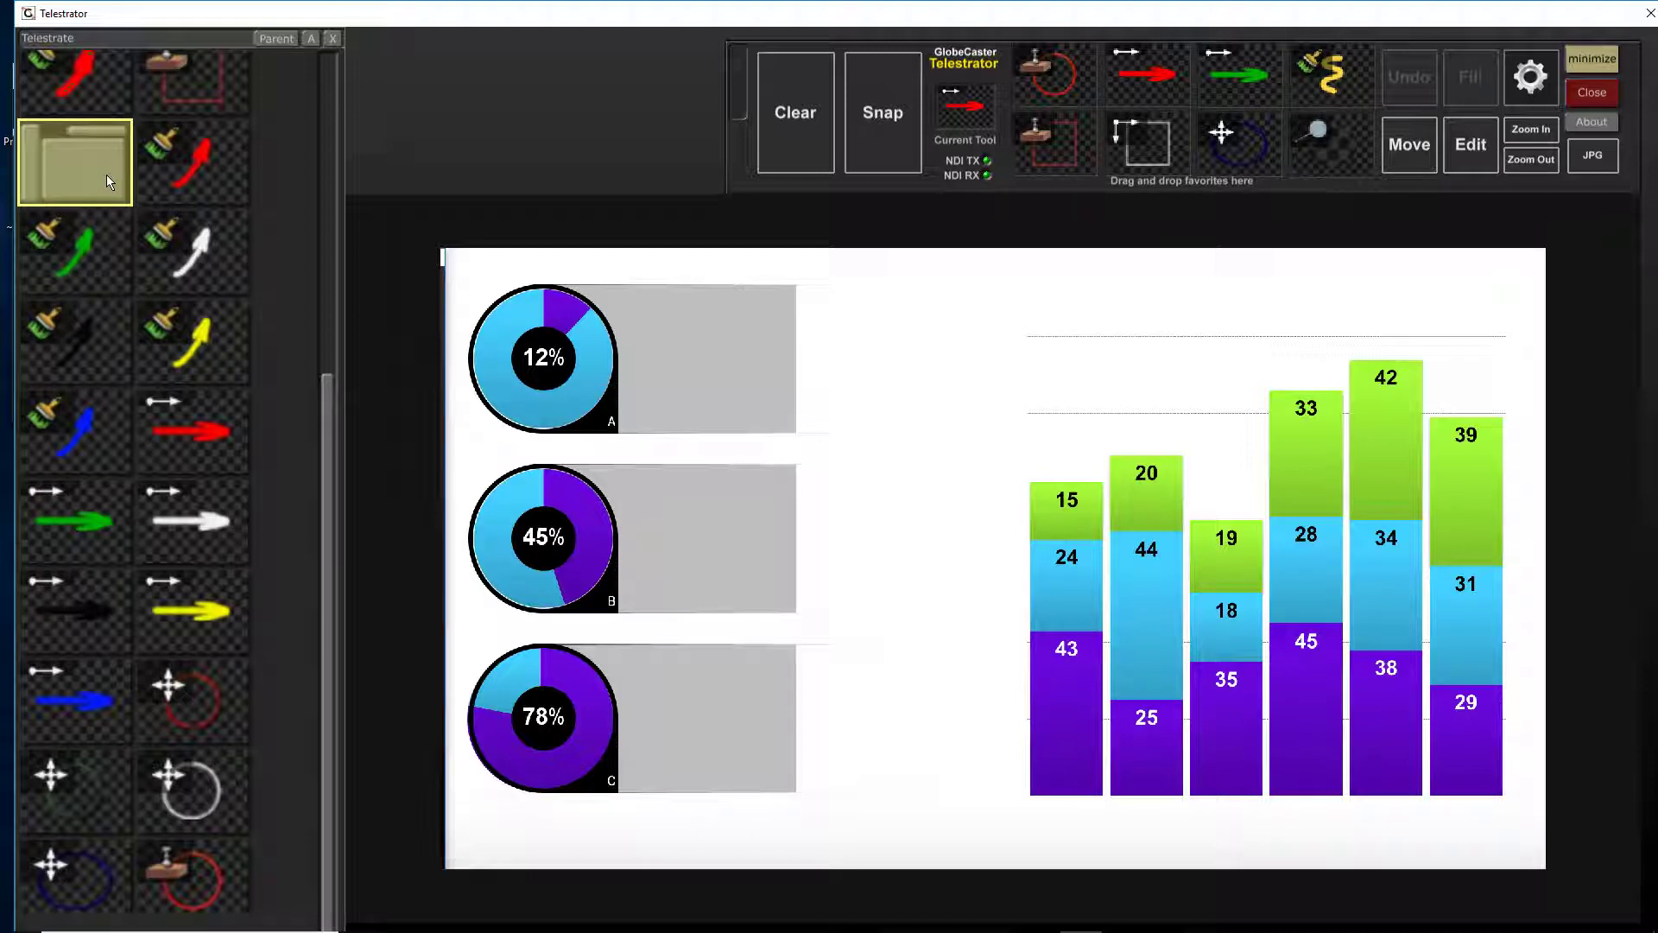
left_click_drag(106, 180, 544, 92)
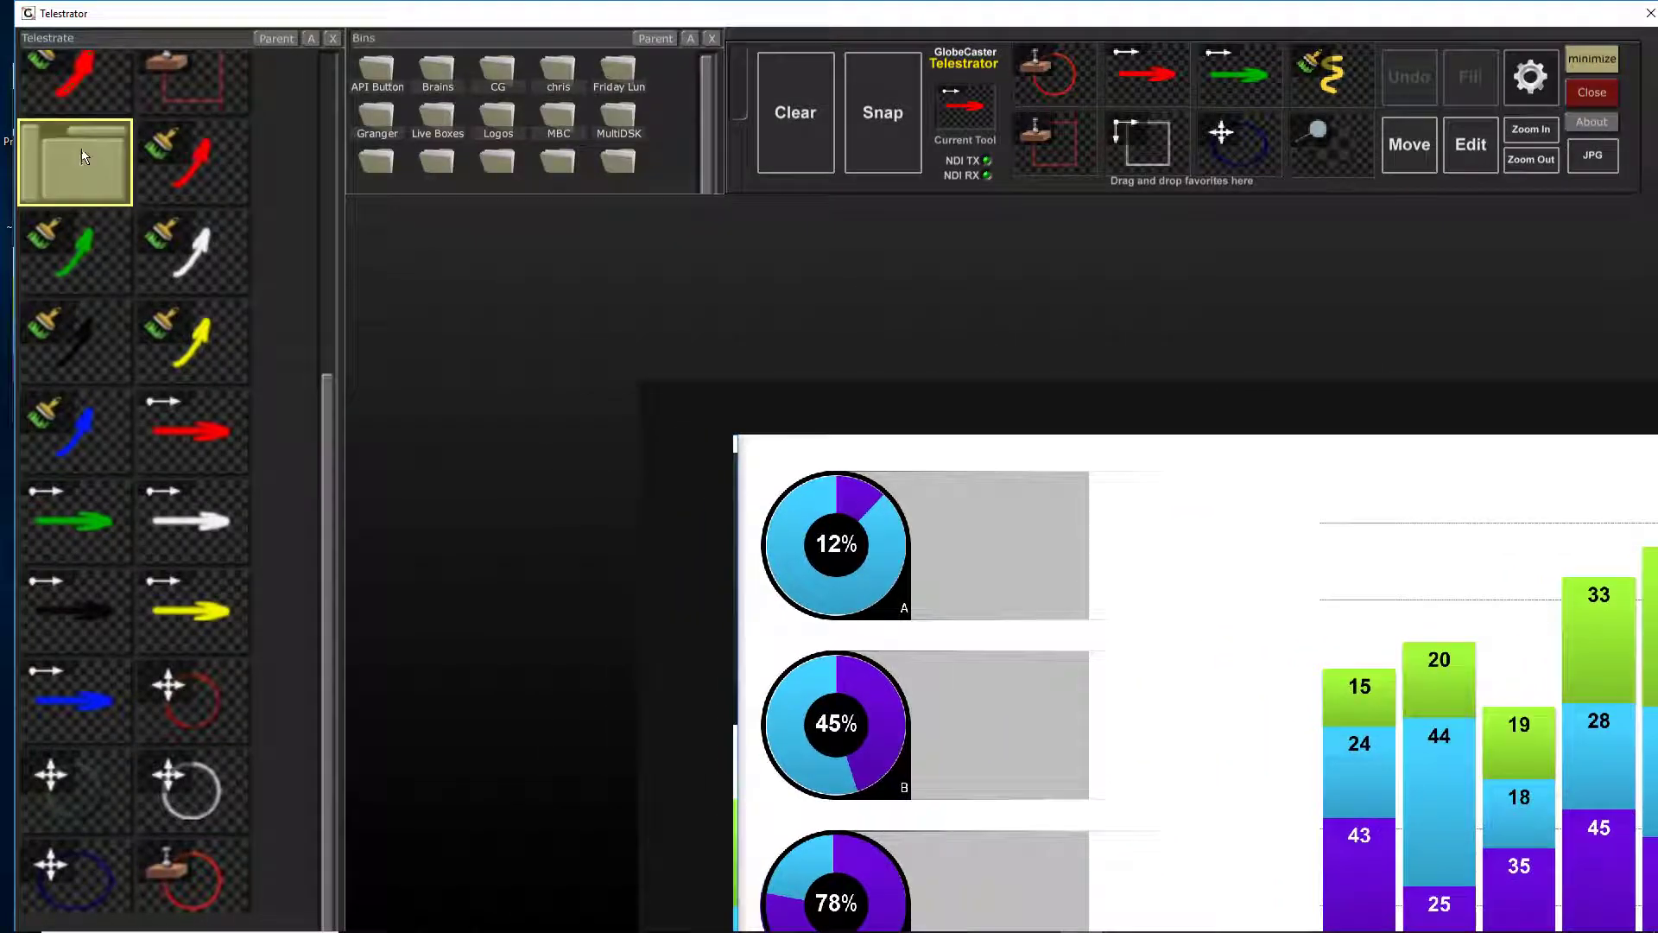
left_click(83, 158)
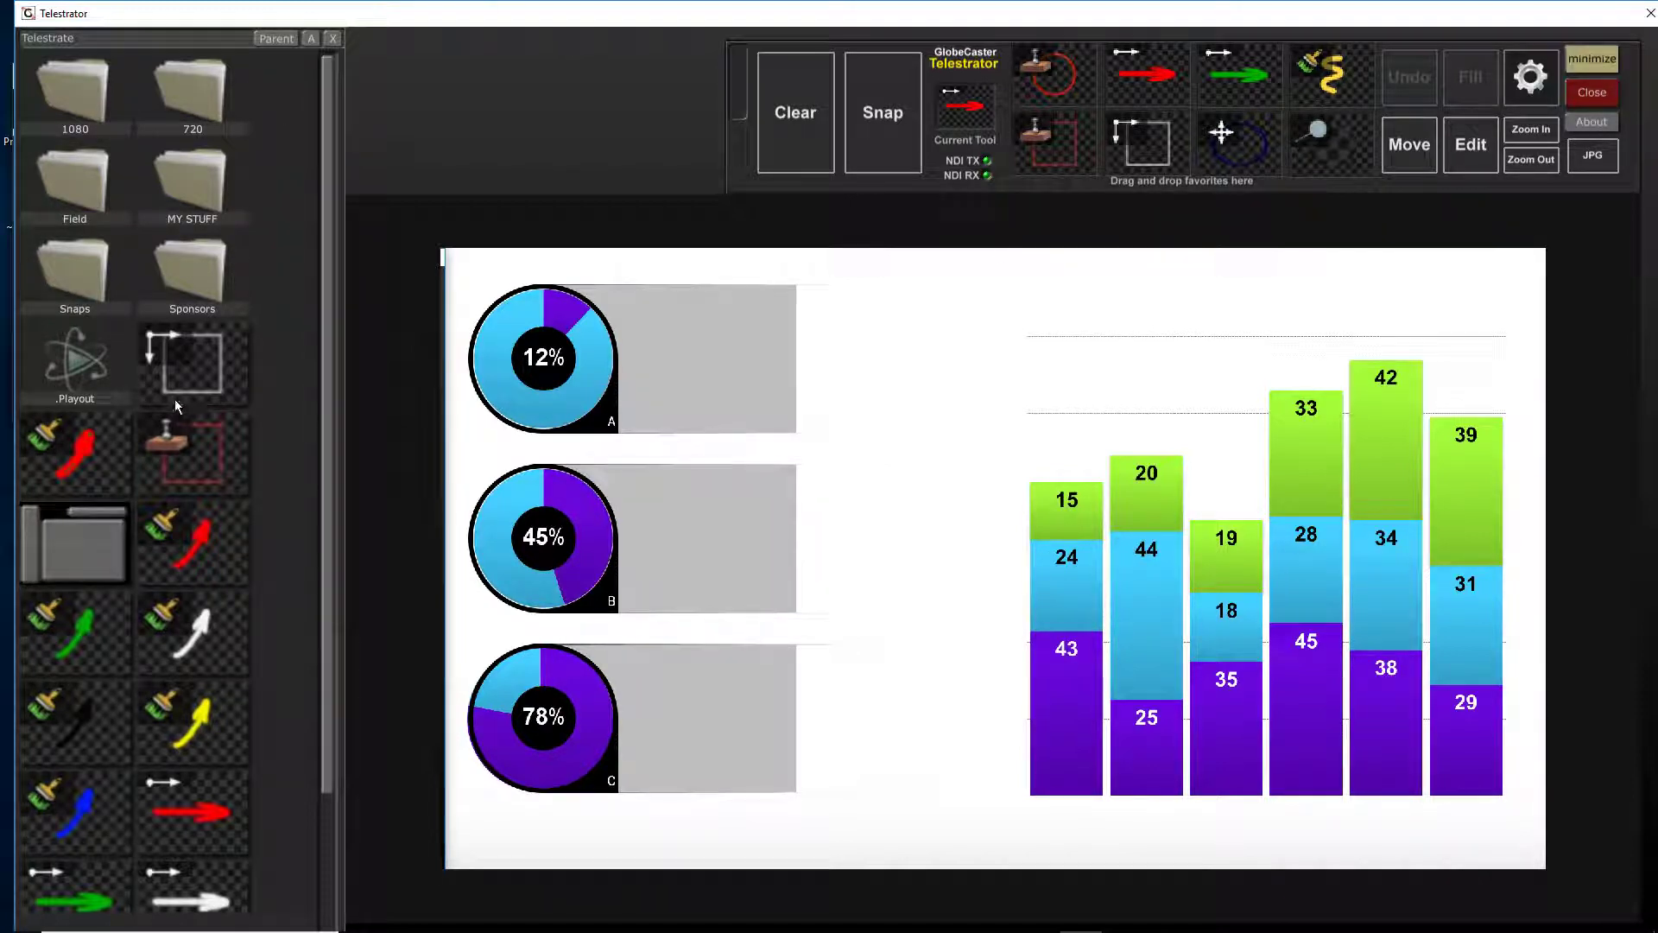
- Draw three red freehand arrows across the chart bars, including one from the 19 bar toward 33
left_click(98, 472)
left_click_drag(836, 338, 993, 569)
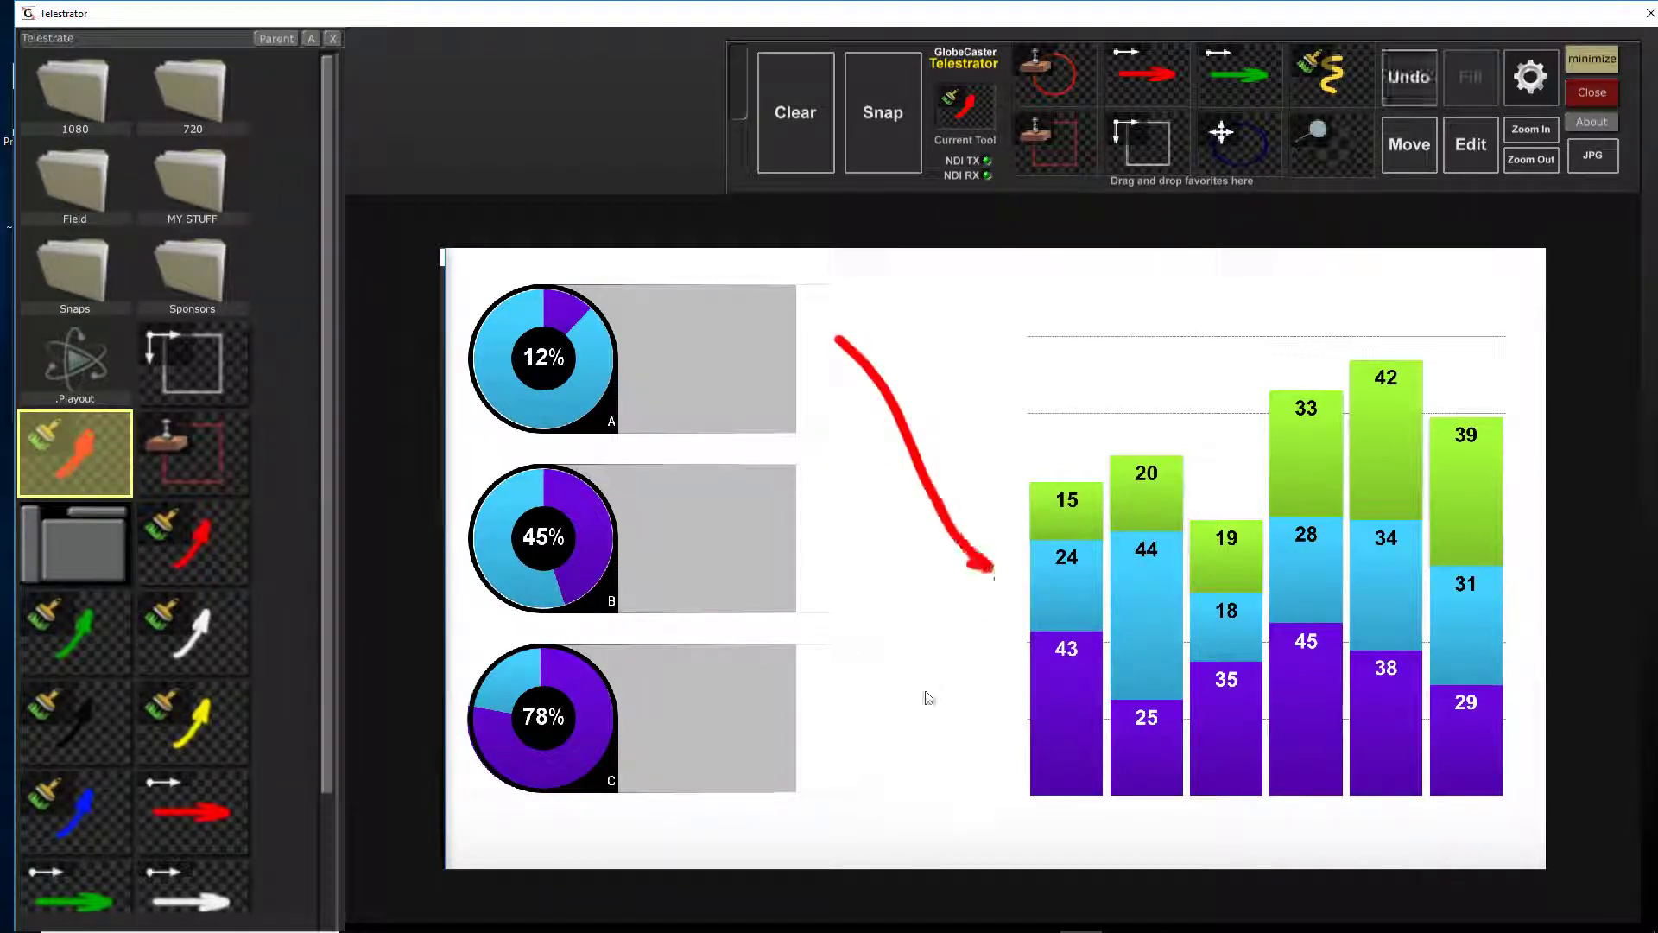
left_click_drag(923, 691, 1114, 380)
left_click_drag(1192, 472, 1274, 343)
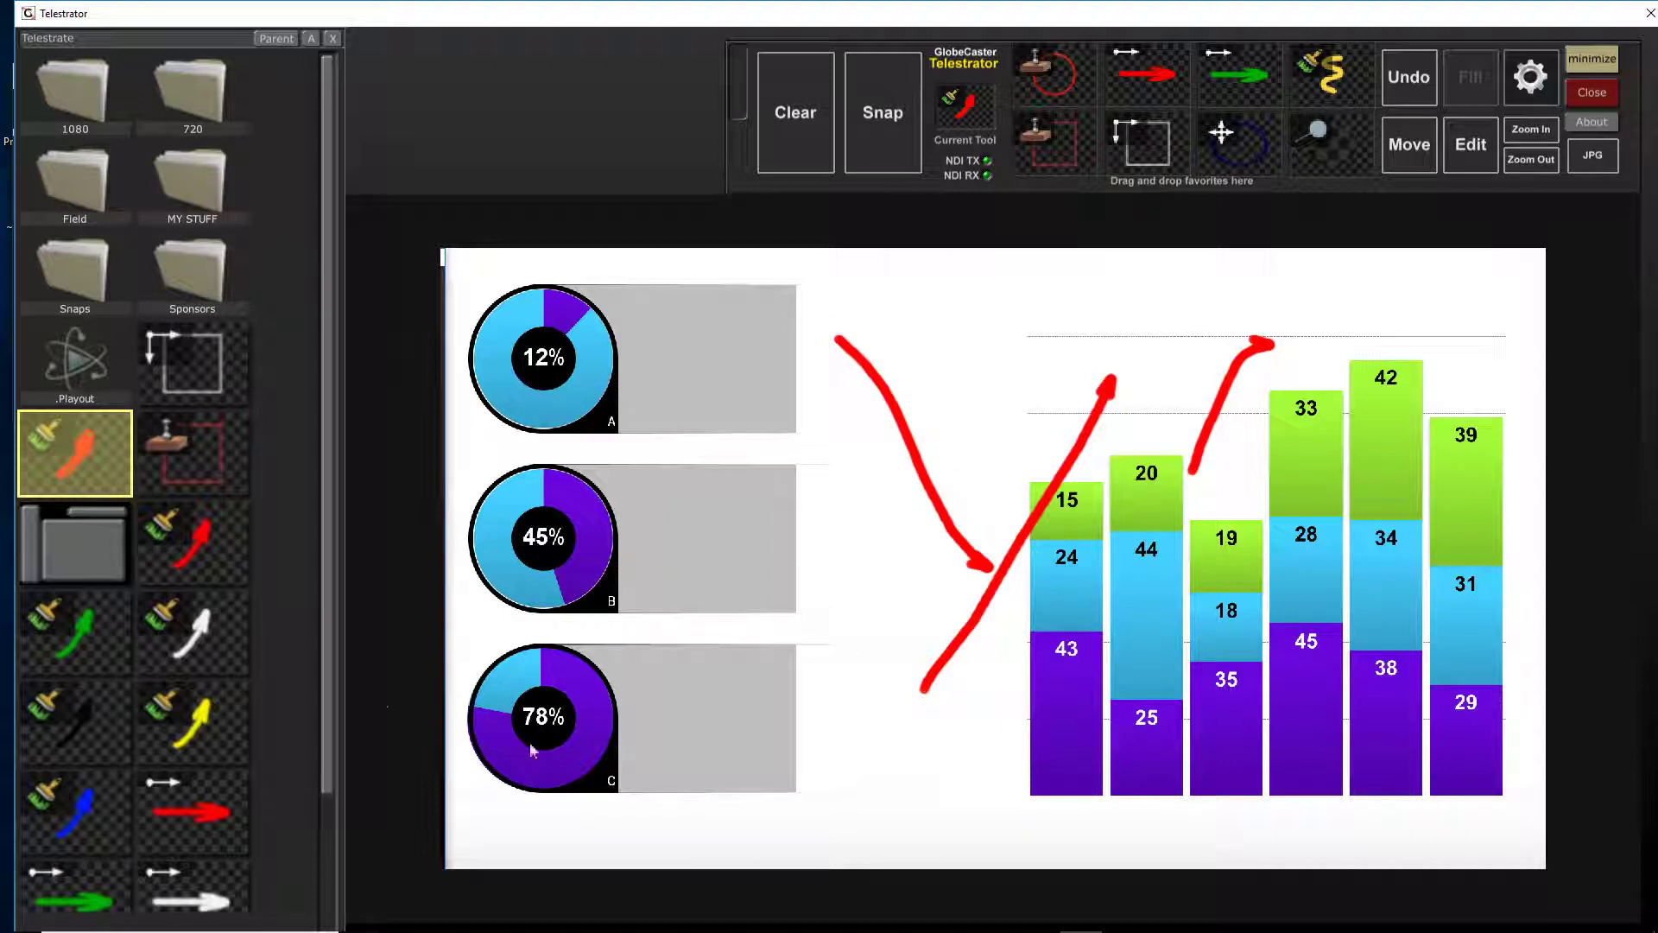
- Stamp red circles around the 20 bar and the 39 bar
left_click(1052, 74)
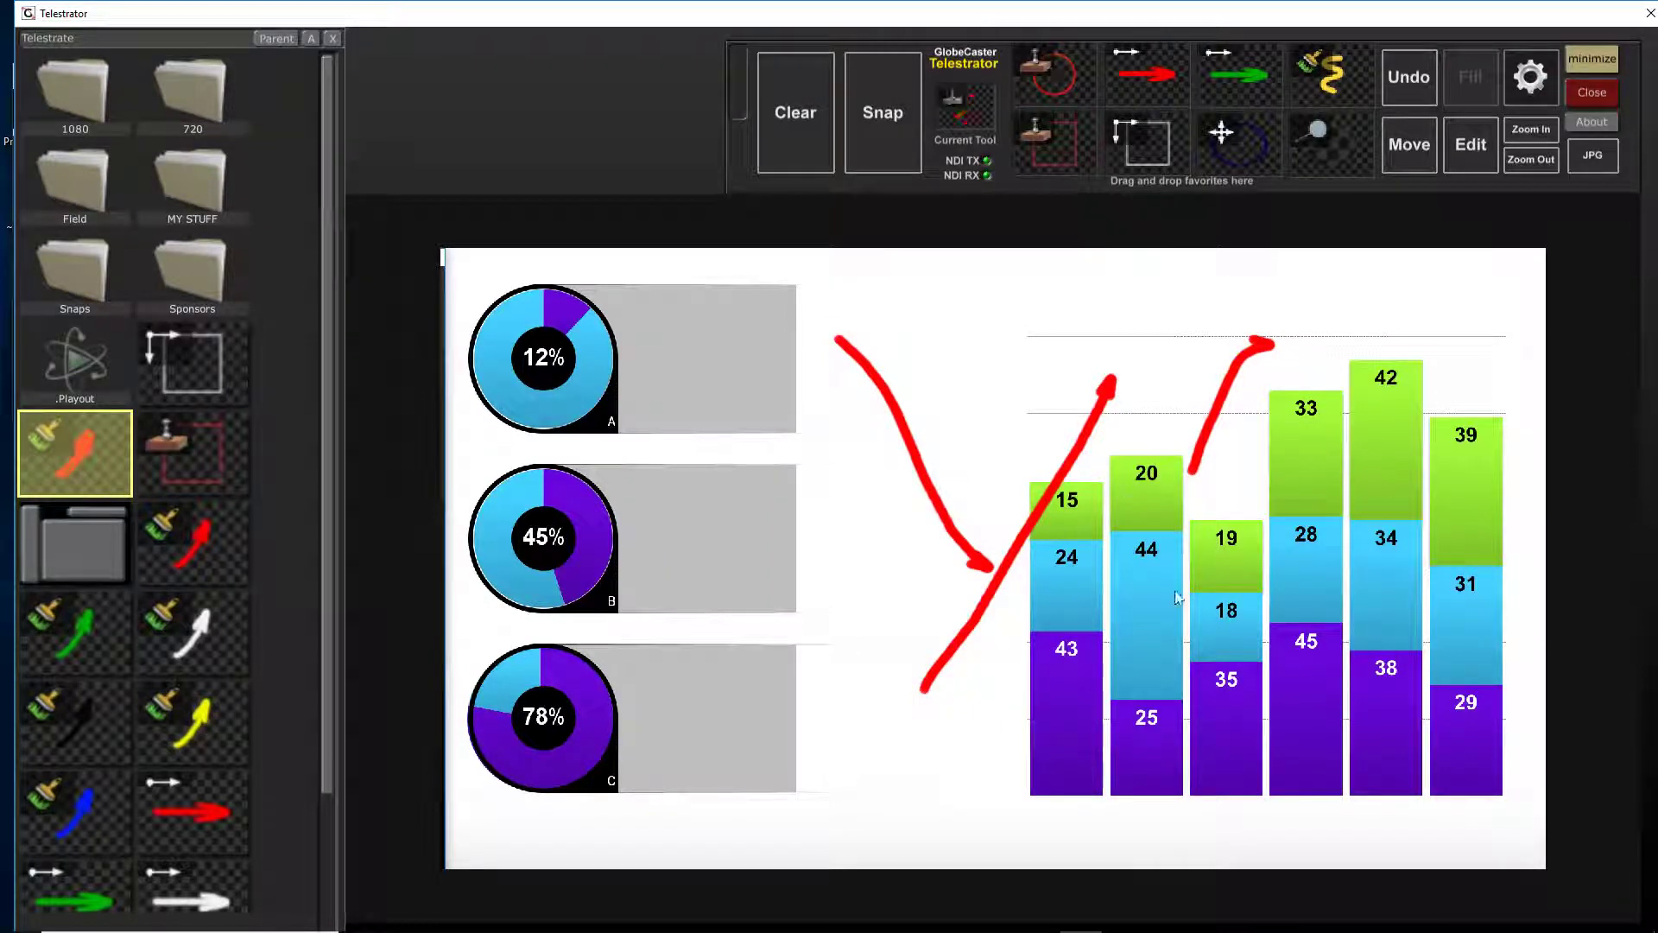
left_click(1156, 486)
left_click(1475, 471)
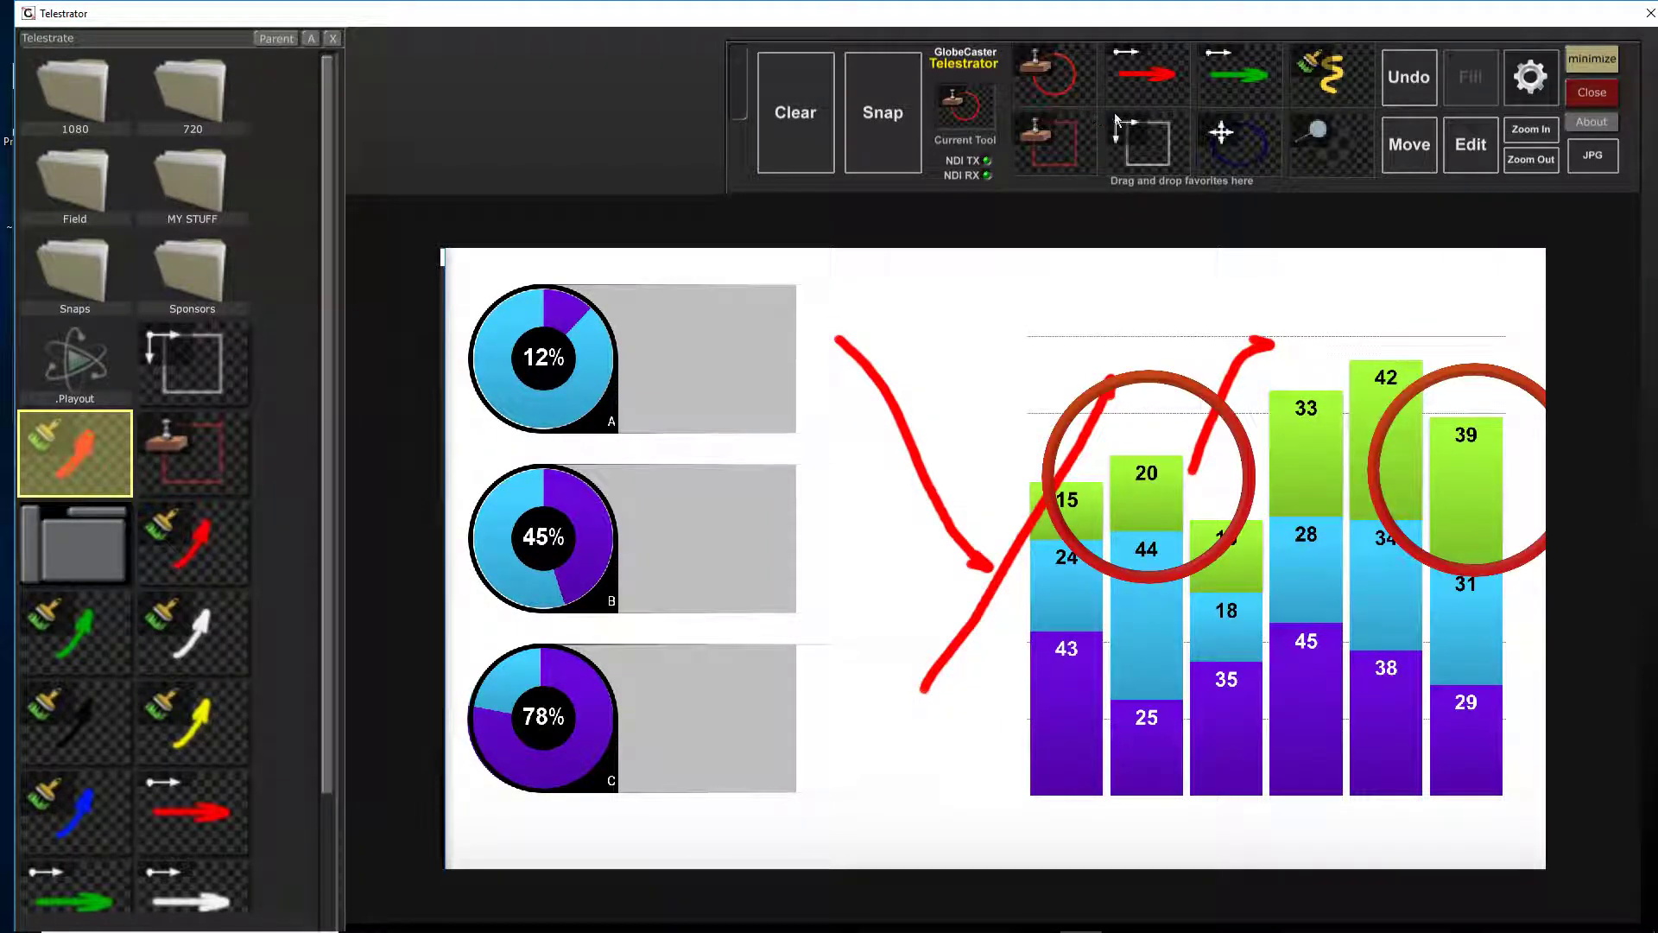
- Draw a large dark-blue movable circle around pies A and B
left_click(1142, 140)
left_click(1261, 158)
left_click_drag(689, 542, 490, 745)
- Bring the NDI Studio Monitor with the annotated chart feed forward, reposition it, and browse its Settings menu
key("alt+Tab")
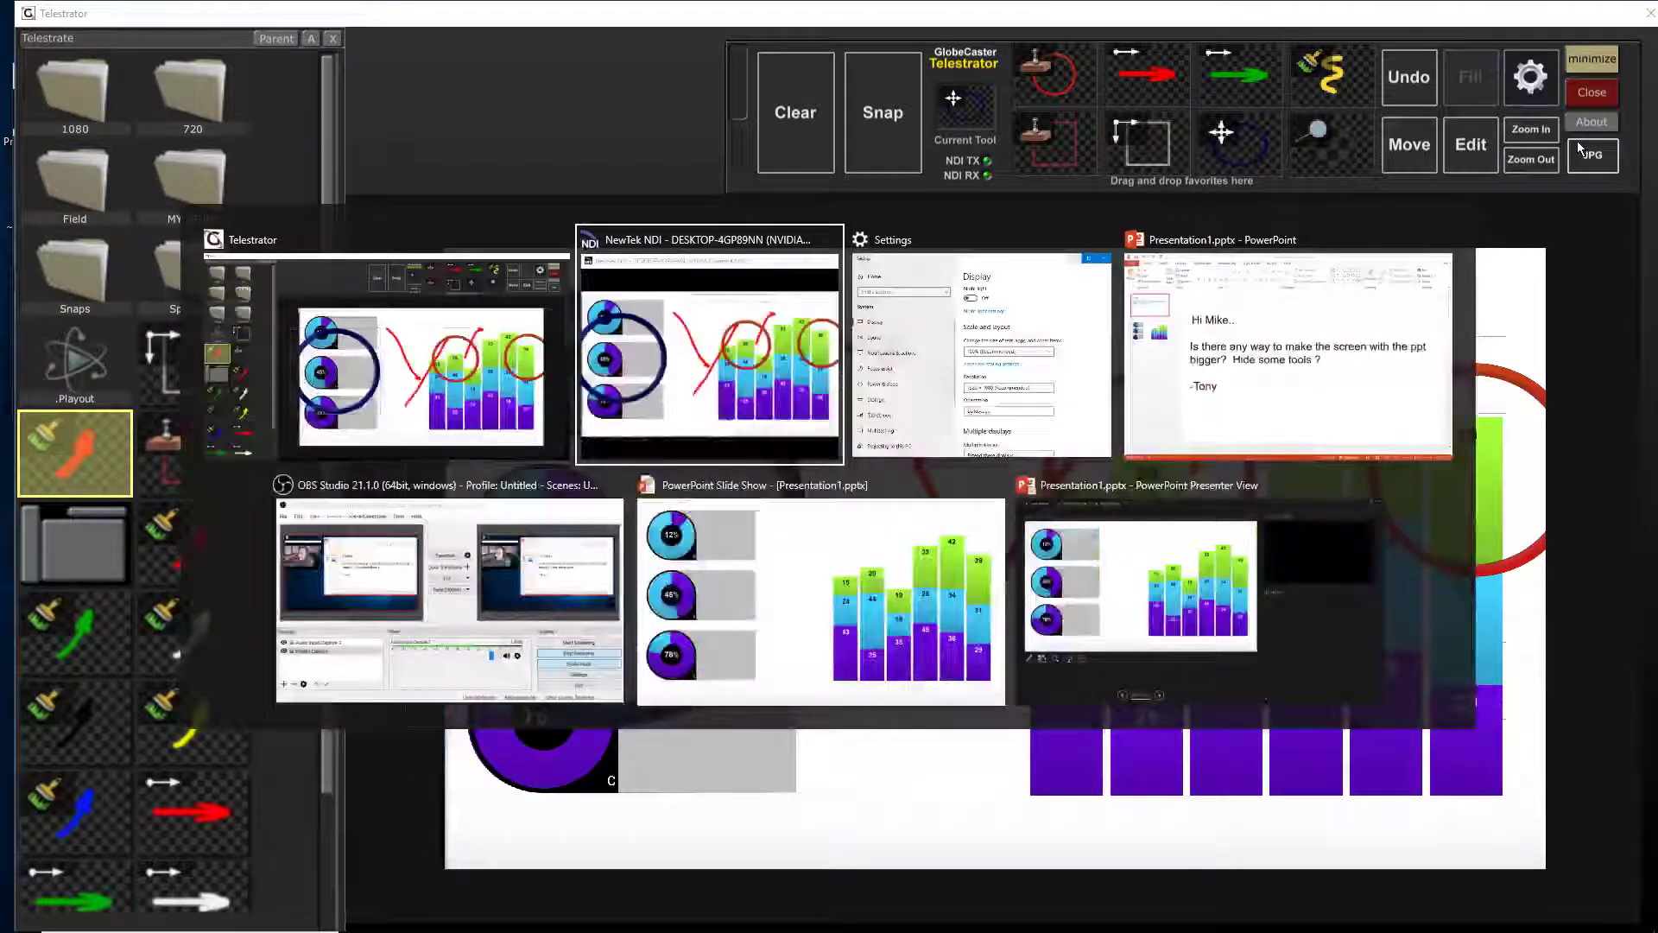
left_click_drag(302, 76, 582, 139)
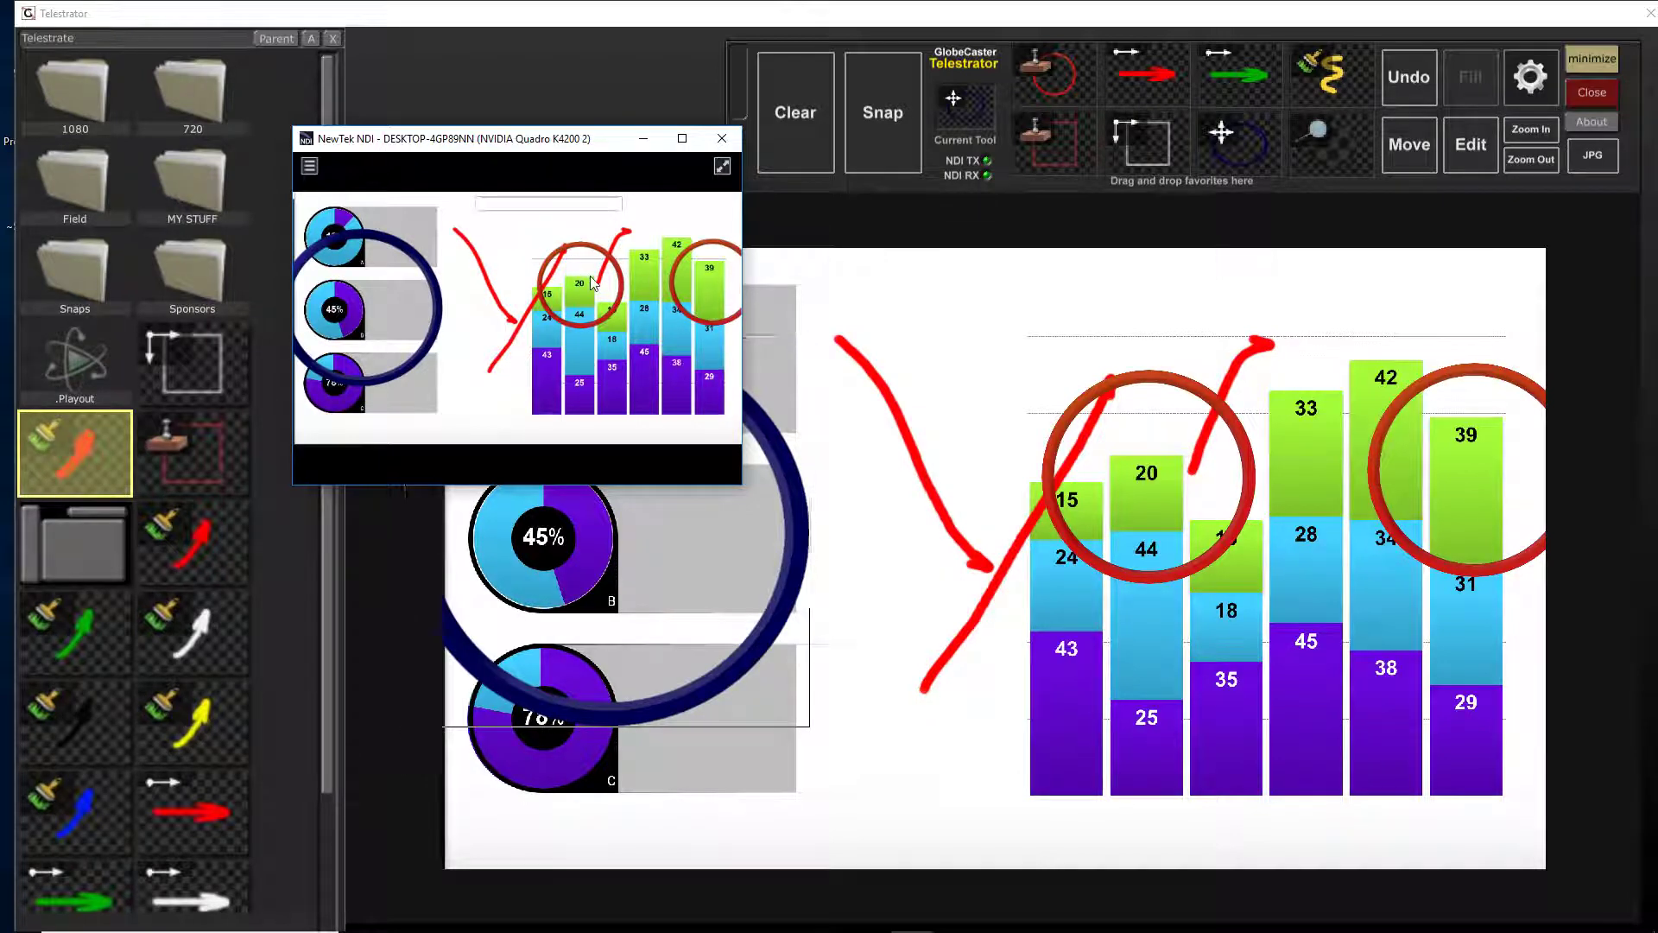
left_click(303, 167)
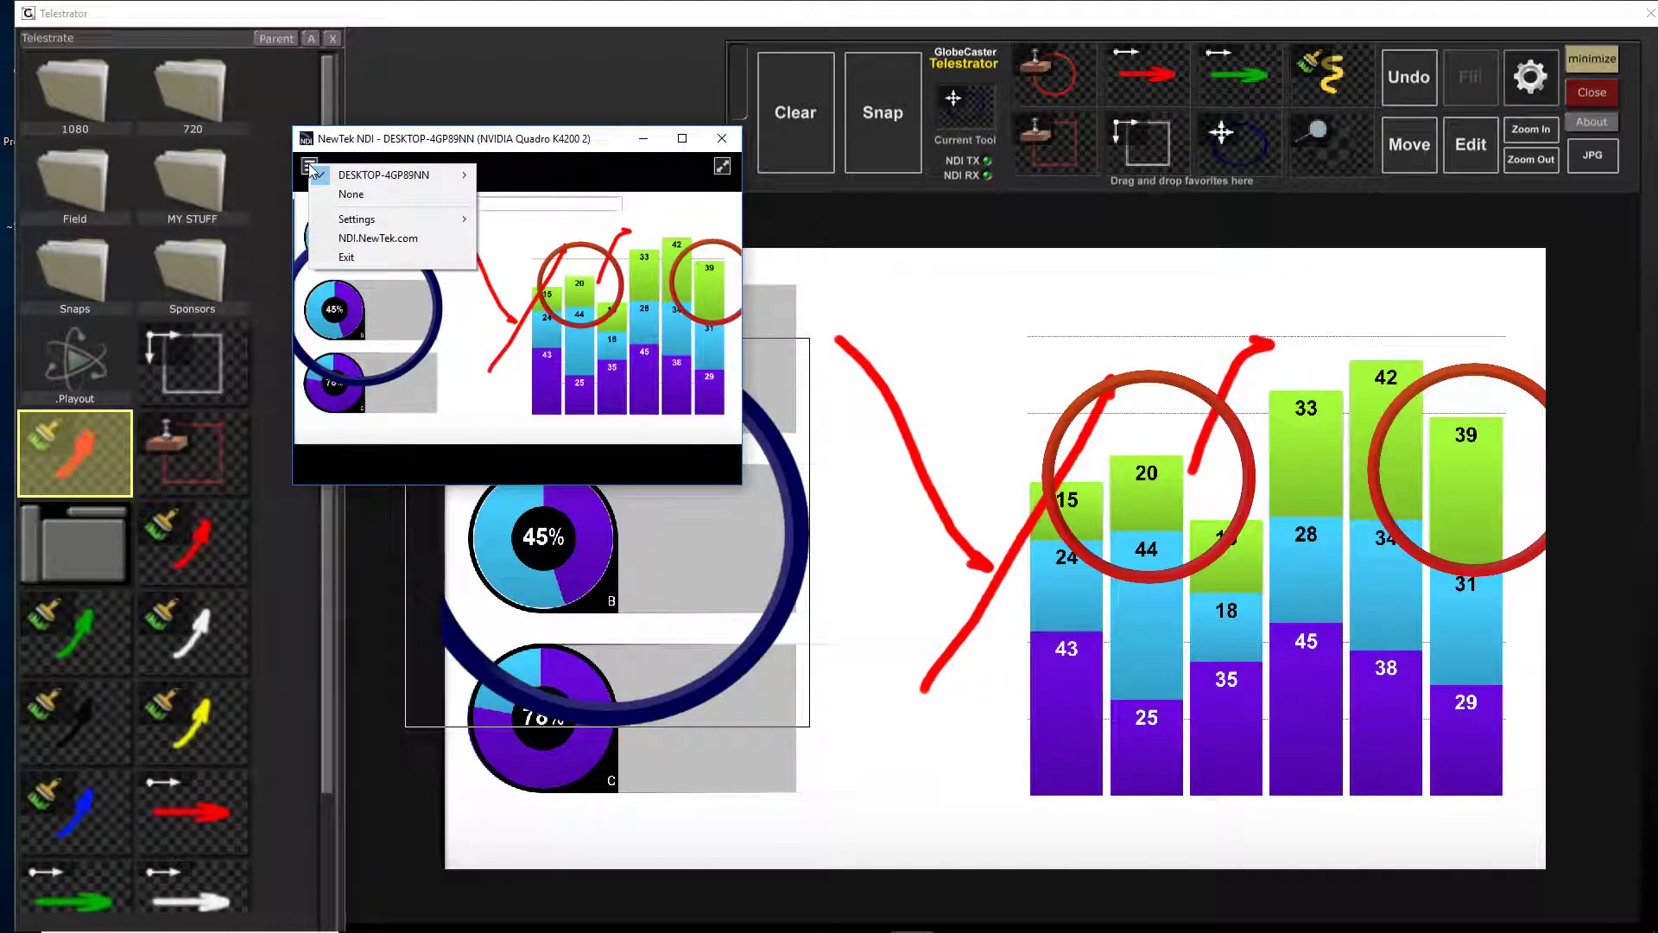
mouse_move(393, 223)
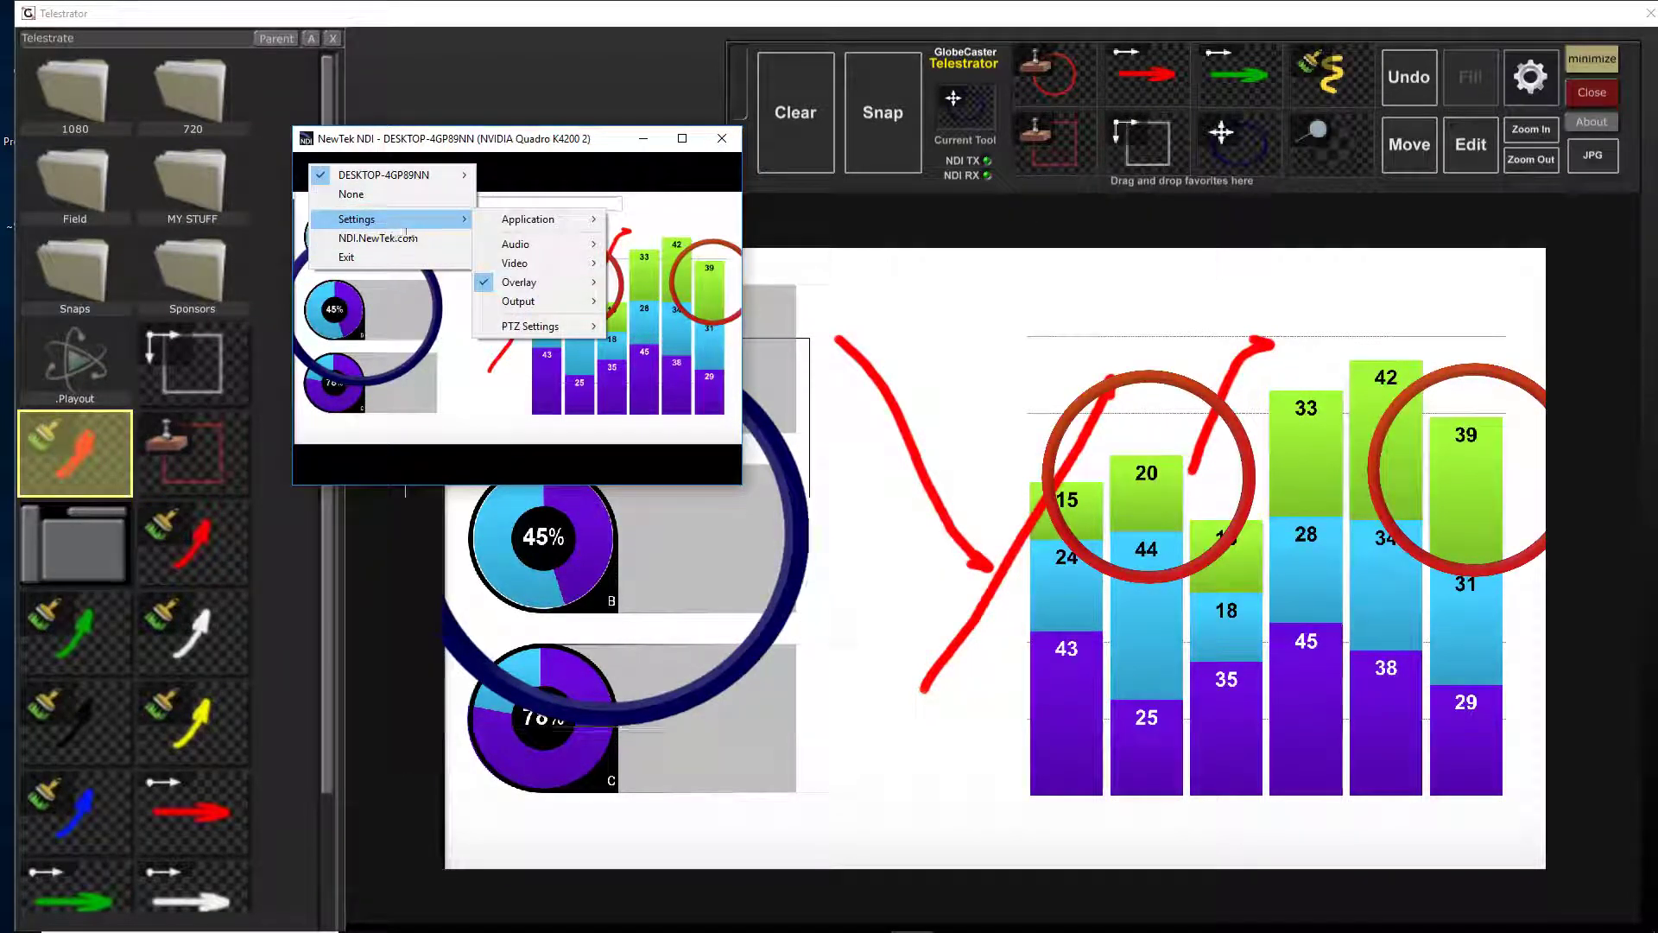
mouse_move(521, 227)
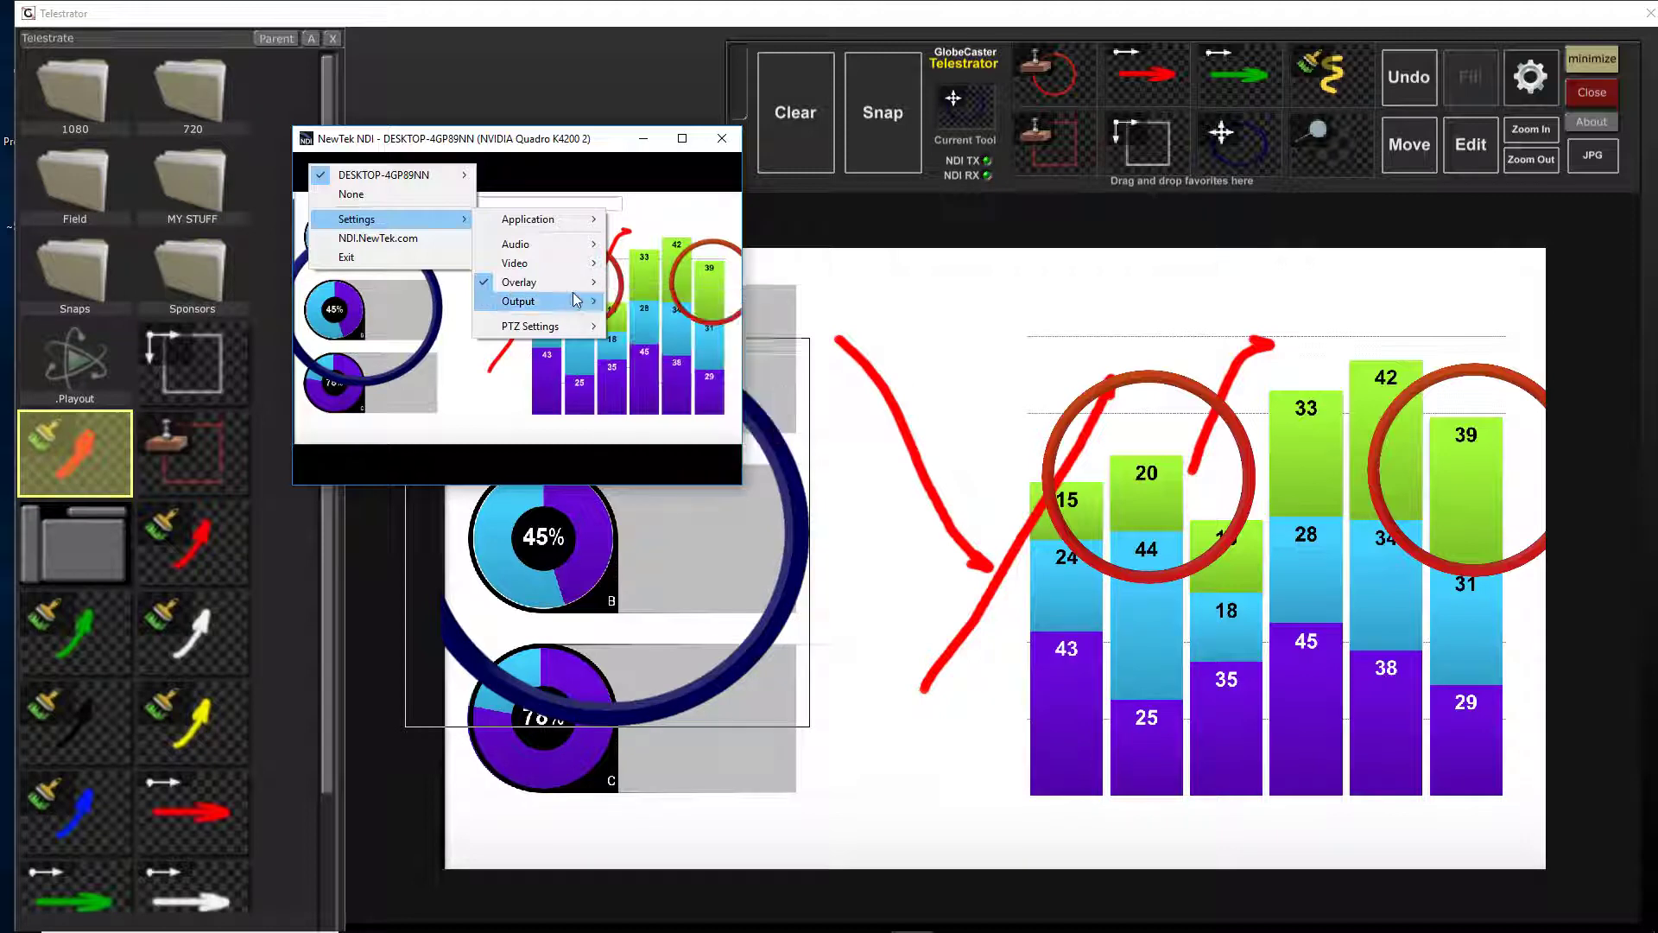
left_click(613, 134)
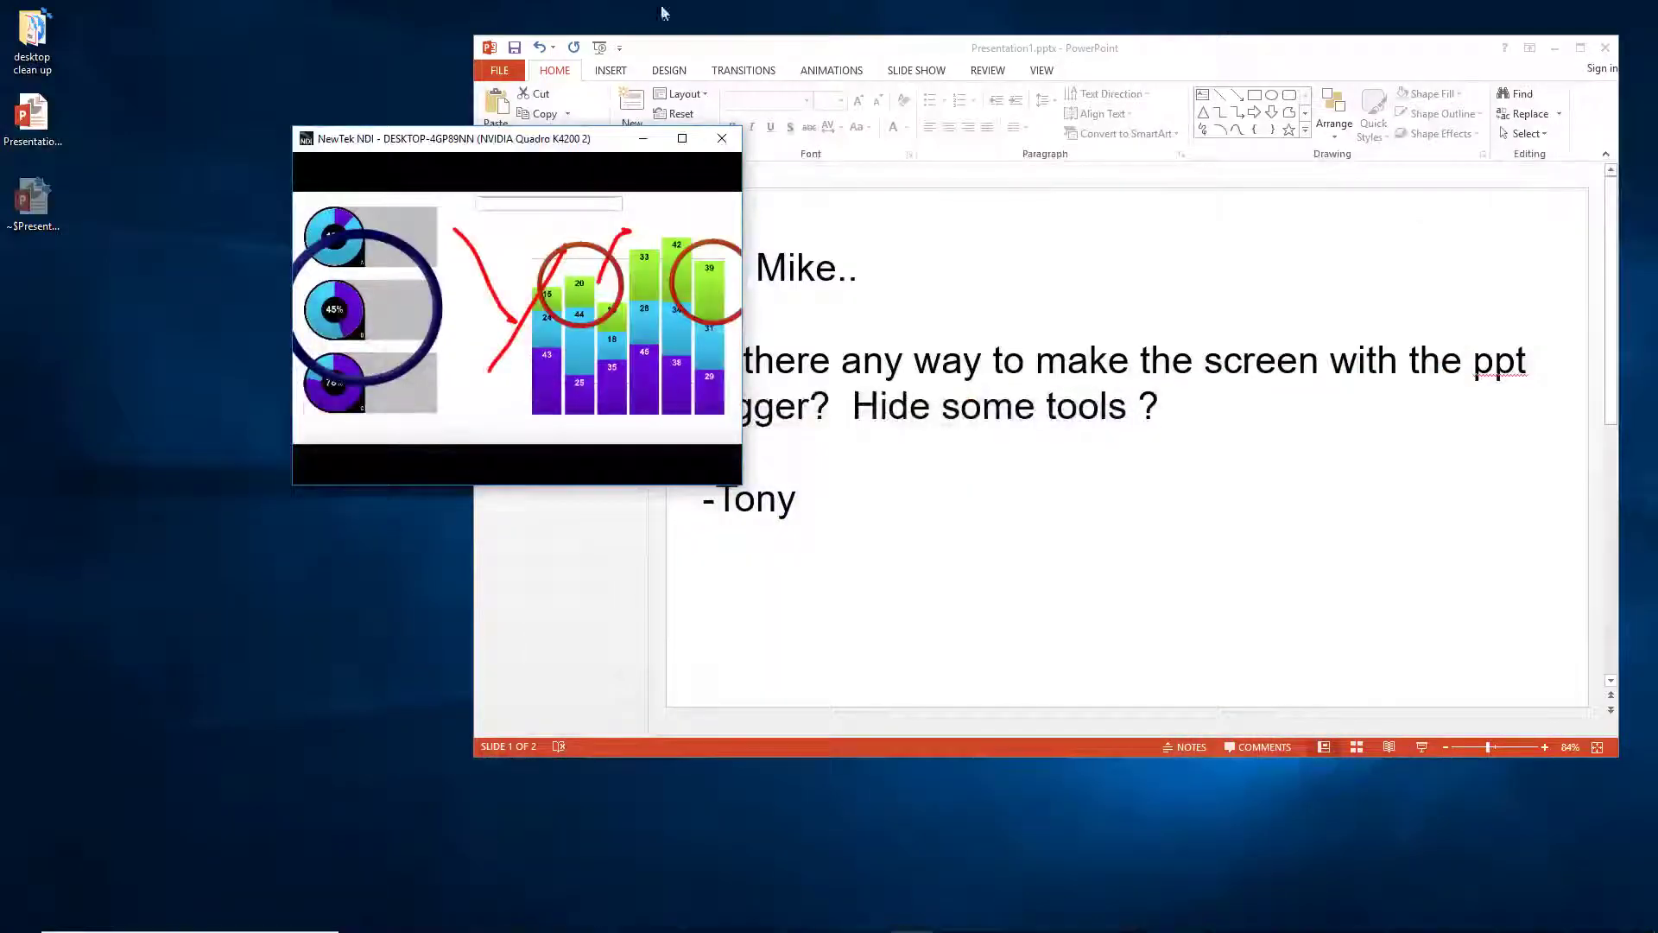
- Move the NDI Studio Monitor to the lower left, clear of PowerPoint, then switch to OBS Studio
left_click_drag(613, 155, 333, 349)
mouse_move(762, 917)
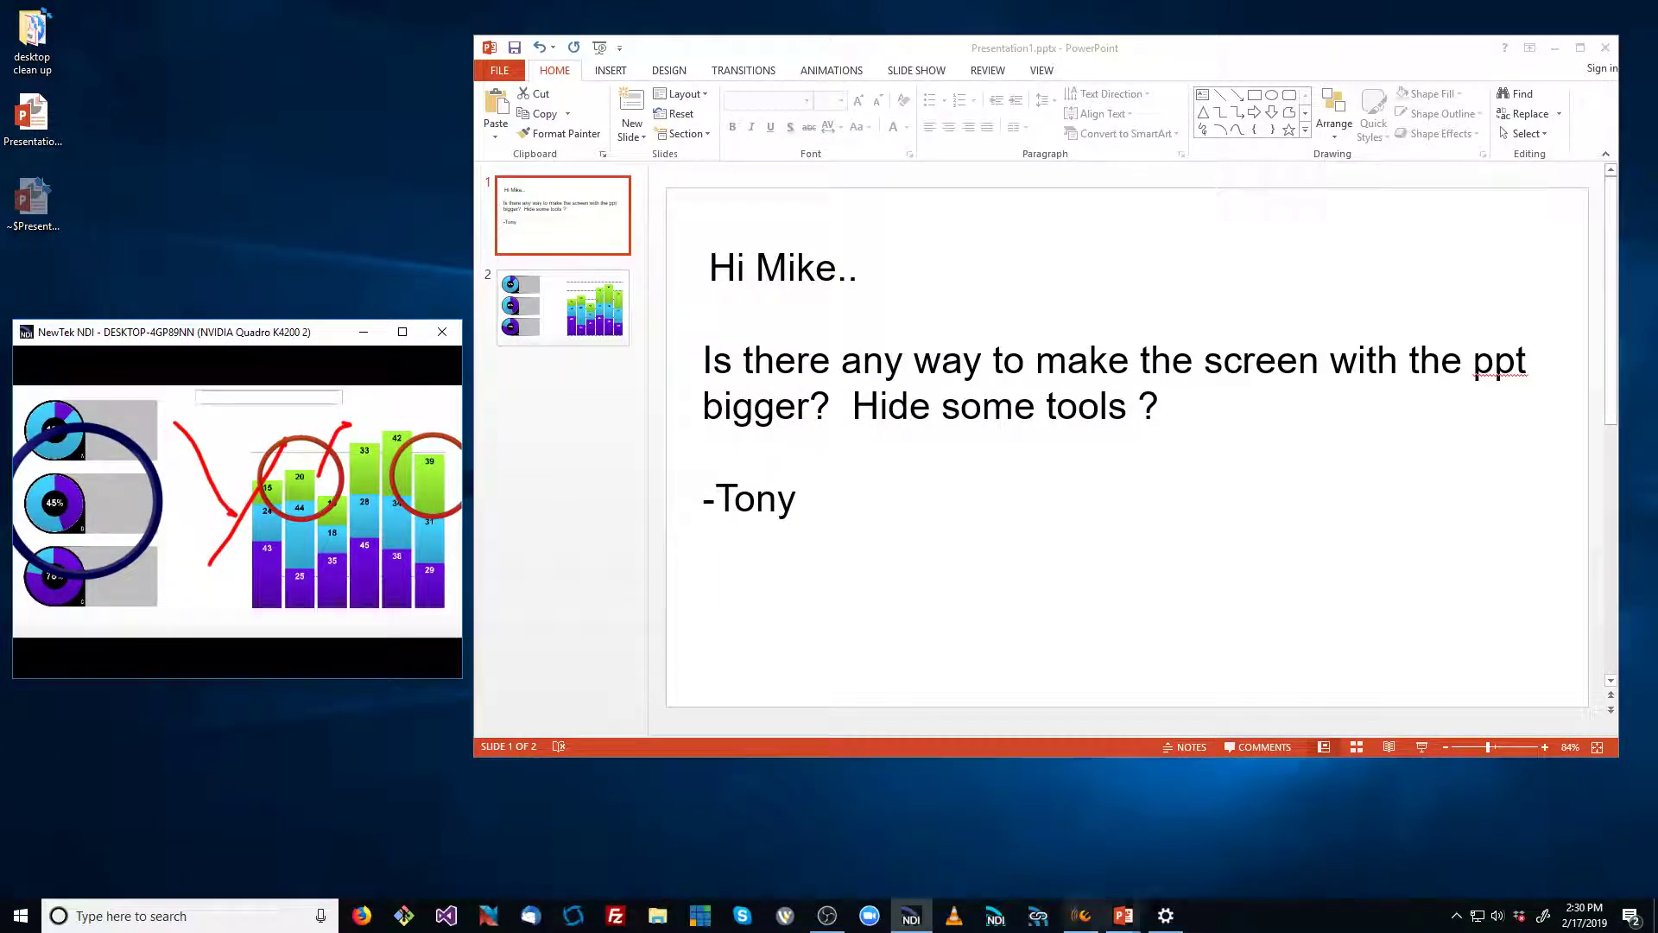
mouse_move(829, 925)
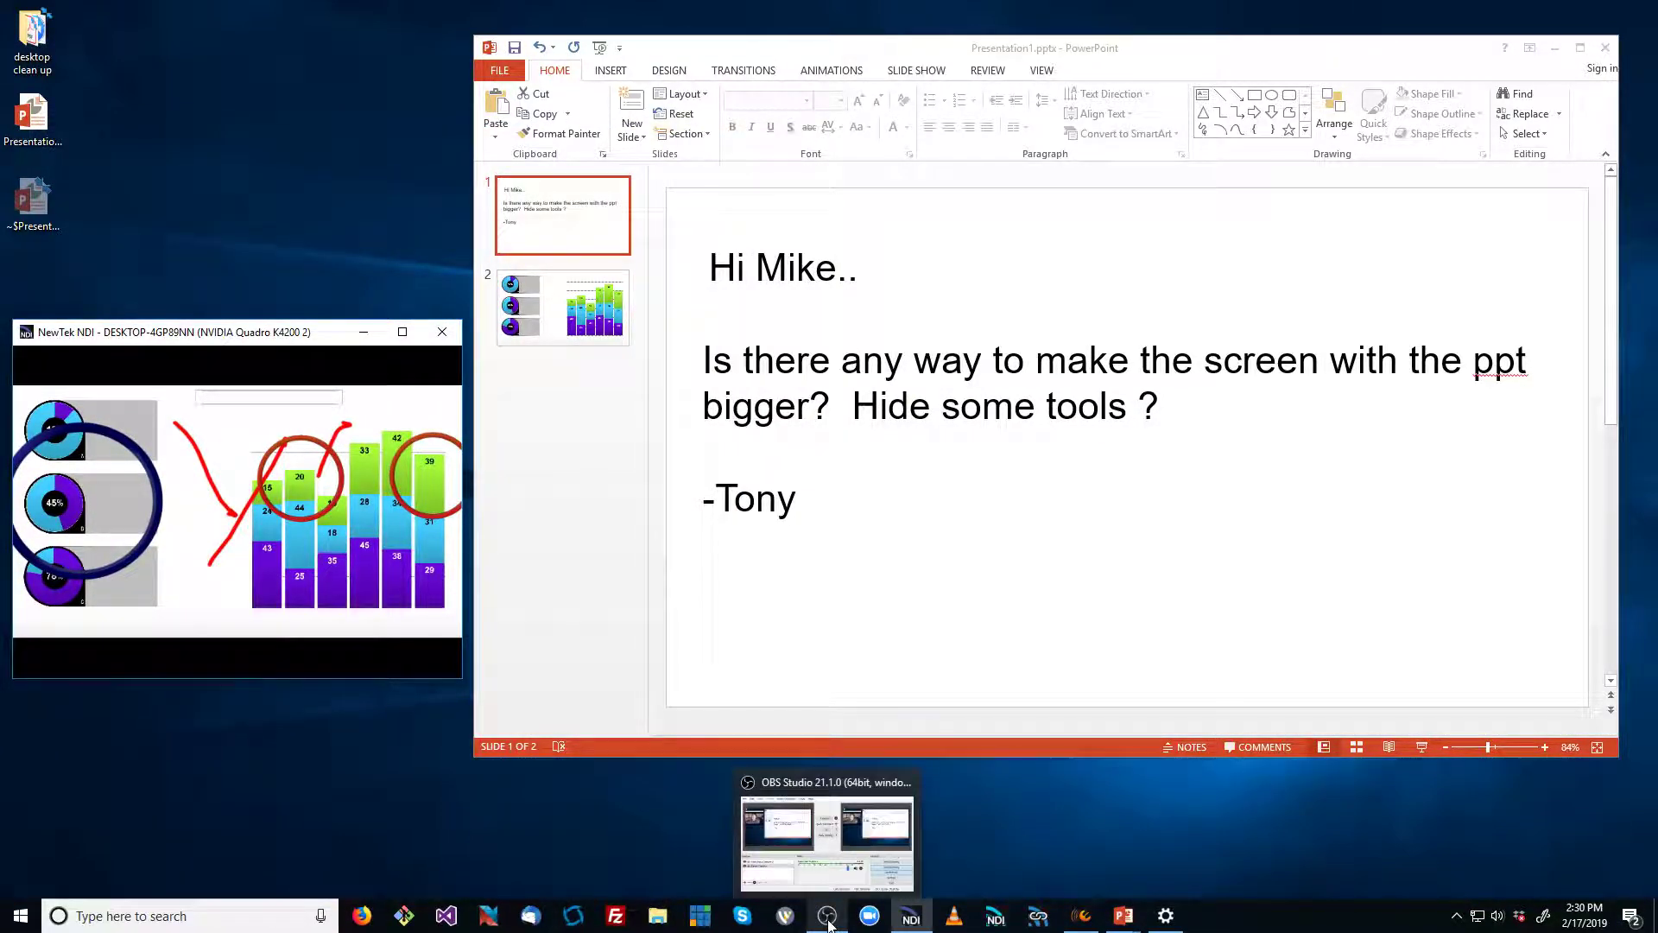
left_click(827, 918)
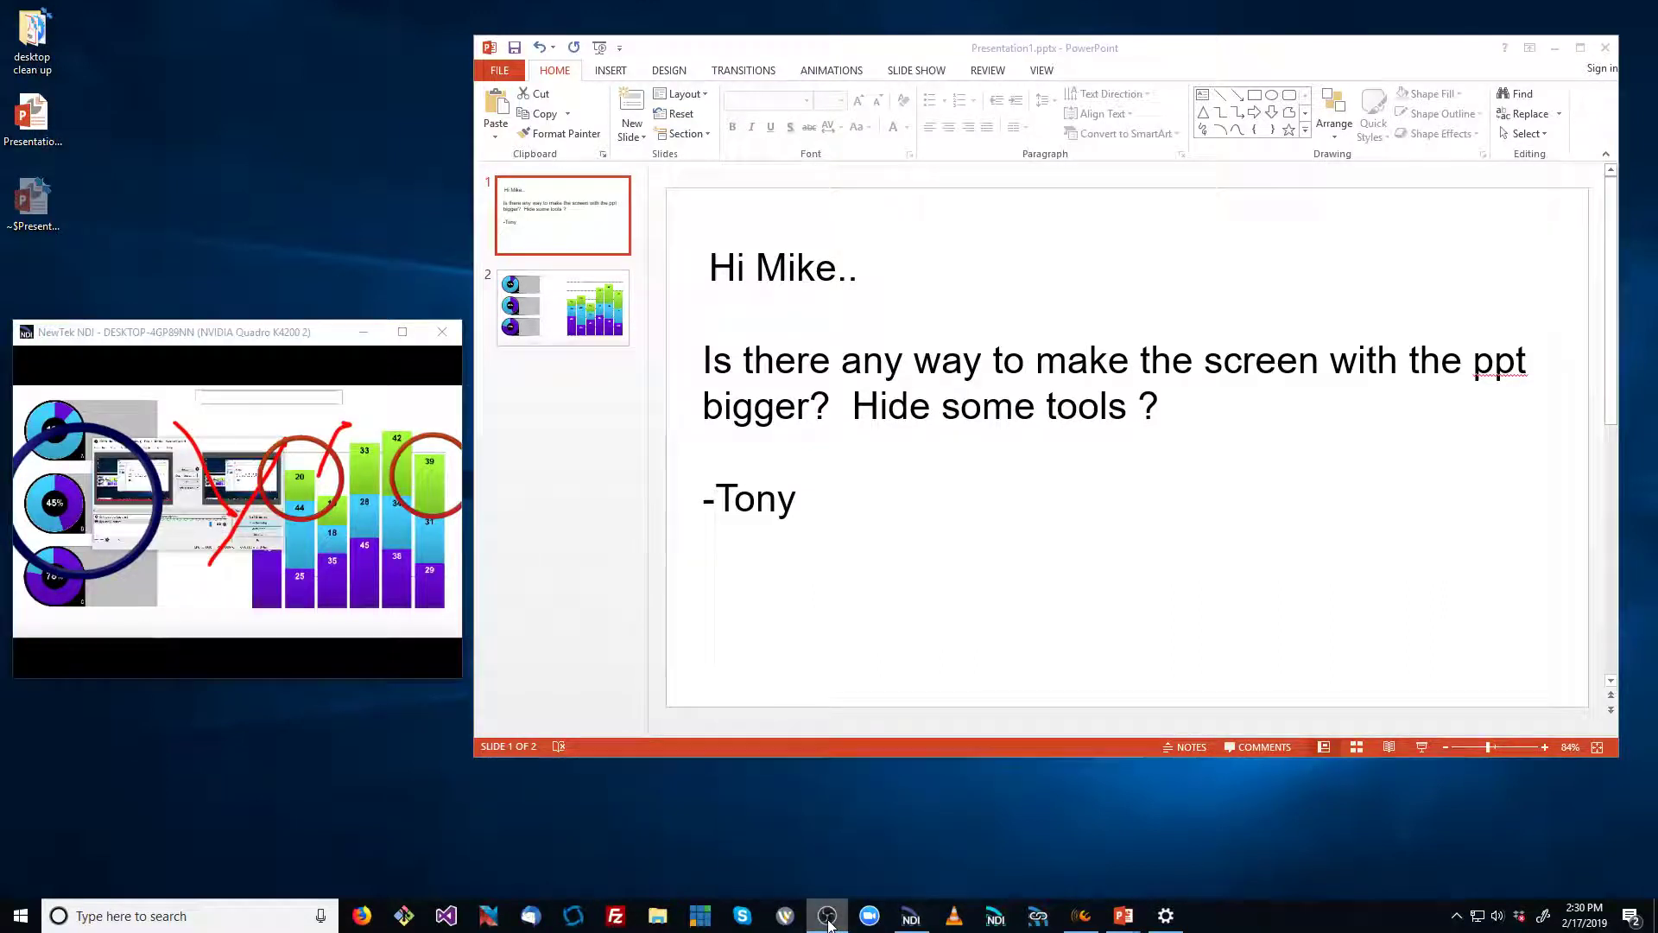